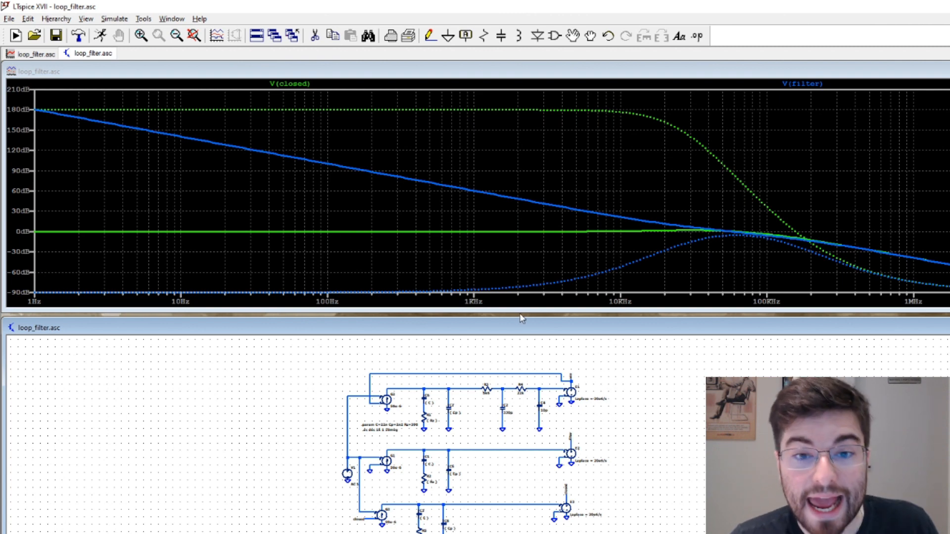
Shrink the plot window, enlarge the schematic window, and plot the voltage at the vco node
{"action": "left_click_drag", "start_coordinate": [527, 312], "coordinate": [529, 223]}
{"action": "left_click_drag", "start_coordinate": [496, 318], "coordinate": [493, 242]}
{"action": "scroll", "coordinate": [490, 347], "scroll_direction": "up", "scroll_amount": 4}
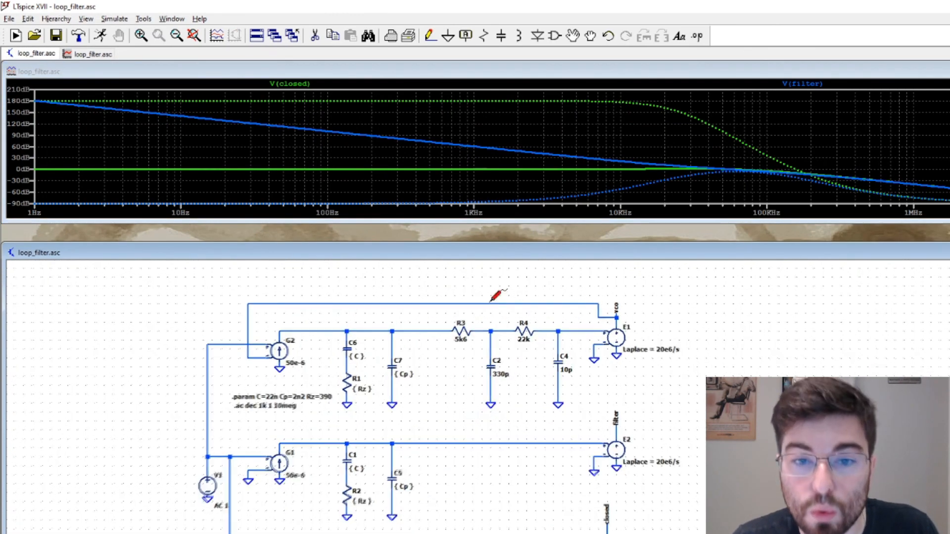
{"action": "scroll", "coordinate": [496, 297], "scroll_direction": "up", "scroll_amount": 1}
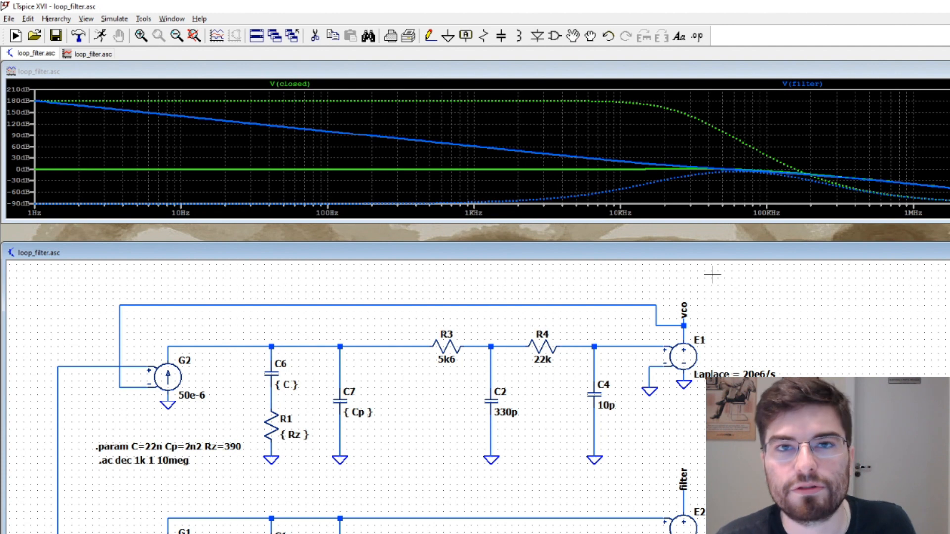
{"action": "left_click", "coordinate": [685, 317]}
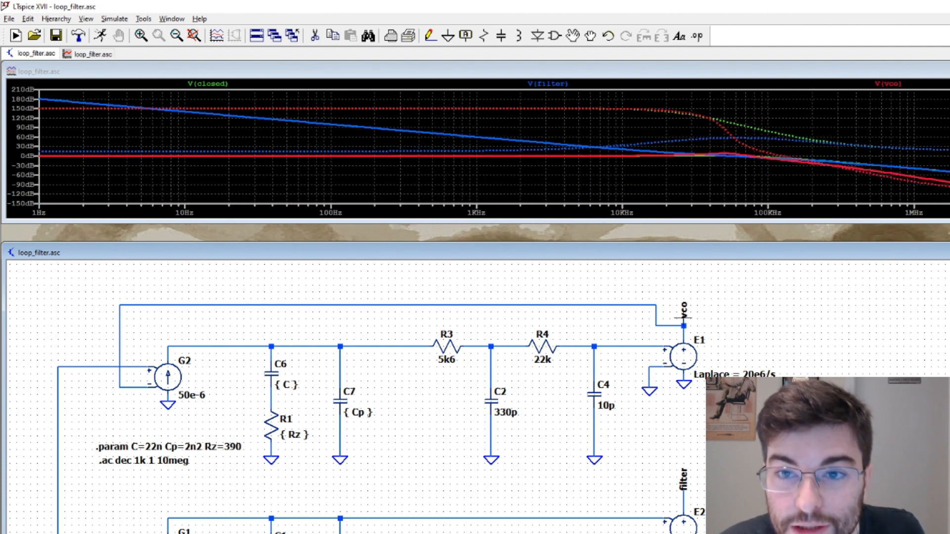
Make the plot window taller and reduce its traces to the closed and vco node voltages
{"action": "left_click_drag", "start_coordinate": [676, 244], "coordinate": [674, 371]}
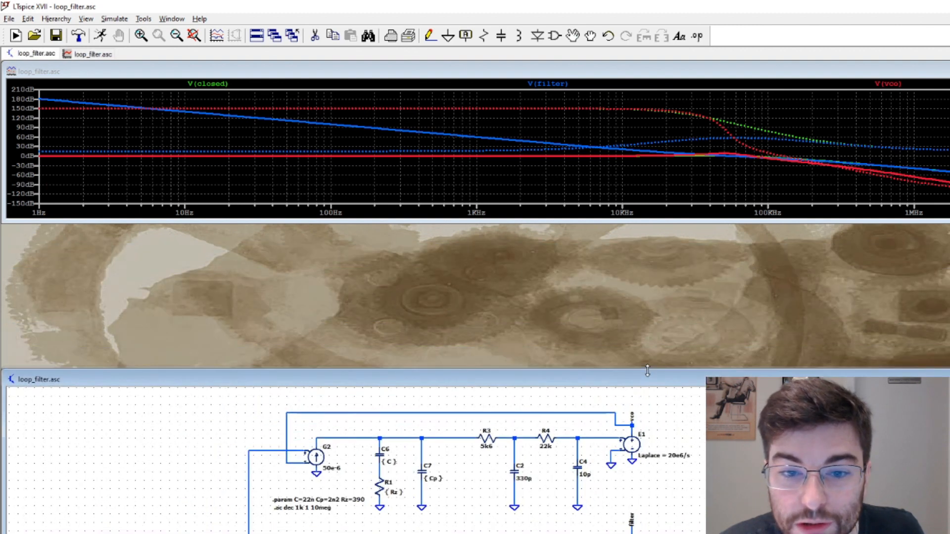
{"action": "left_click_drag", "start_coordinate": [662, 224], "coordinate": [649, 346]}
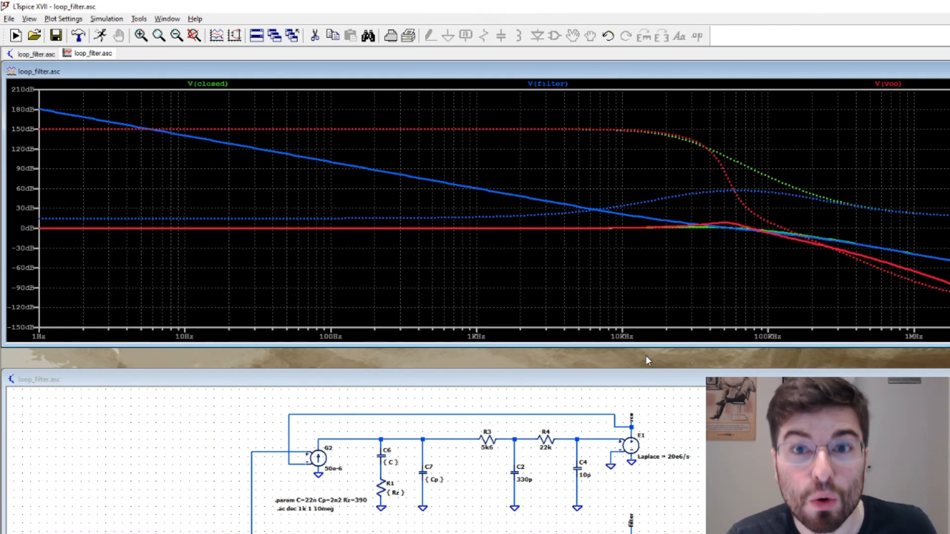
{"action": "scroll", "coordinate": [638, 512], "scroll_direction": "down", "scroll_amount": 2}
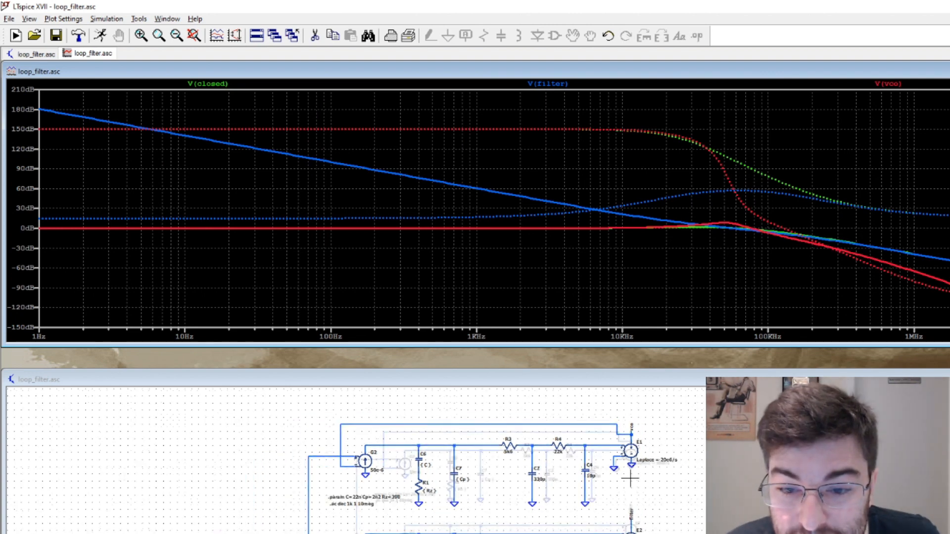
{"action": "double_click", "coordinate": [631, 531]}
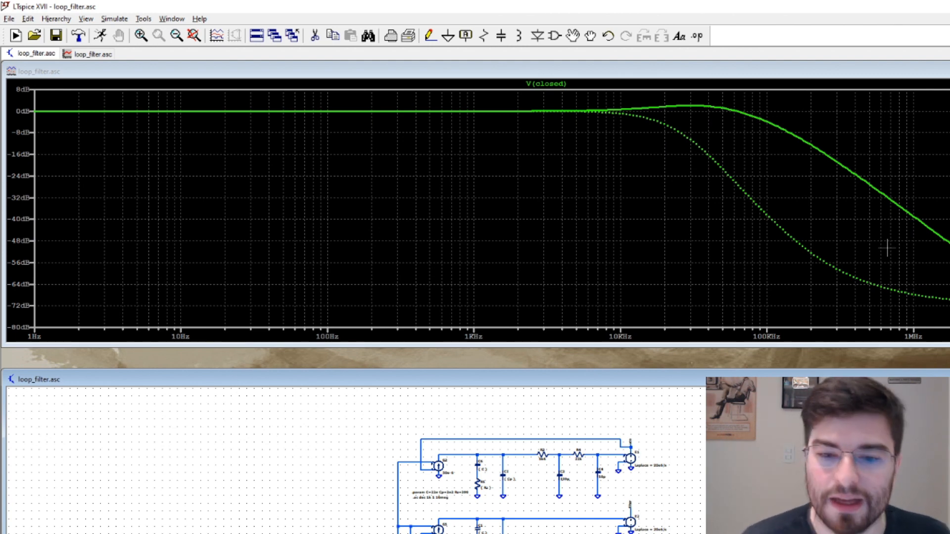
{"action": "left_click", "coordinate": [632, 439]}
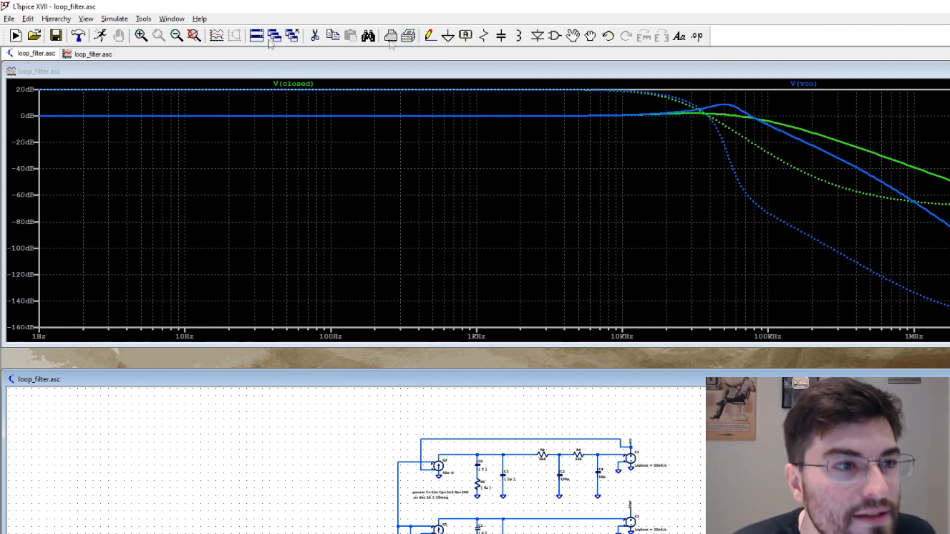
Create a new schematic, maximize it, and place a voltage source in it
{"action": "left_click", "coordinate": [15, 36]}
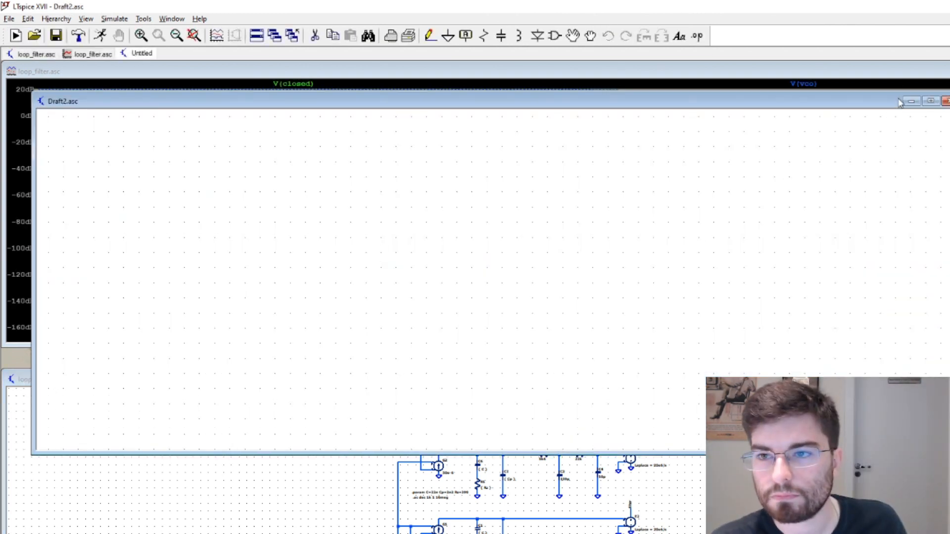
{"action": "left_click", "coordinate": [930, 101]}
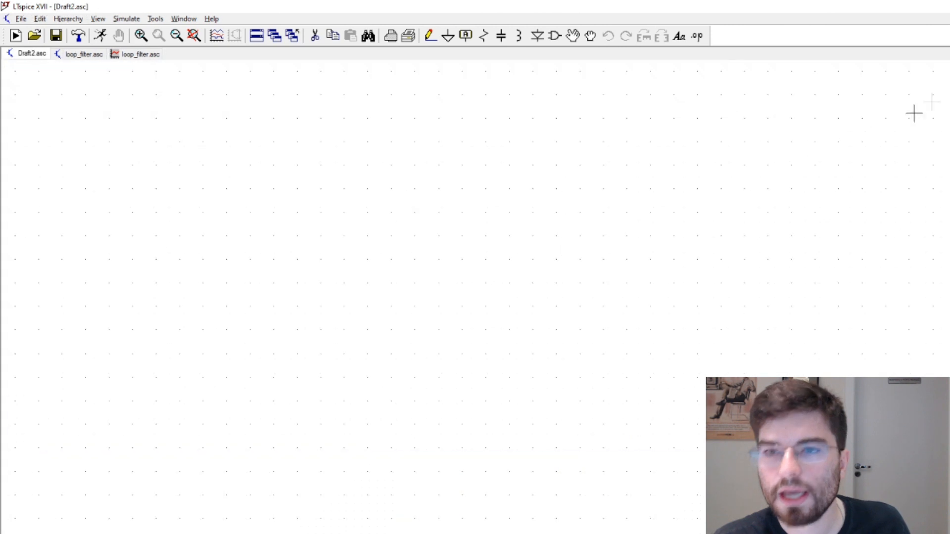
{"action": "left_click", "coordinate": [555, 36]}
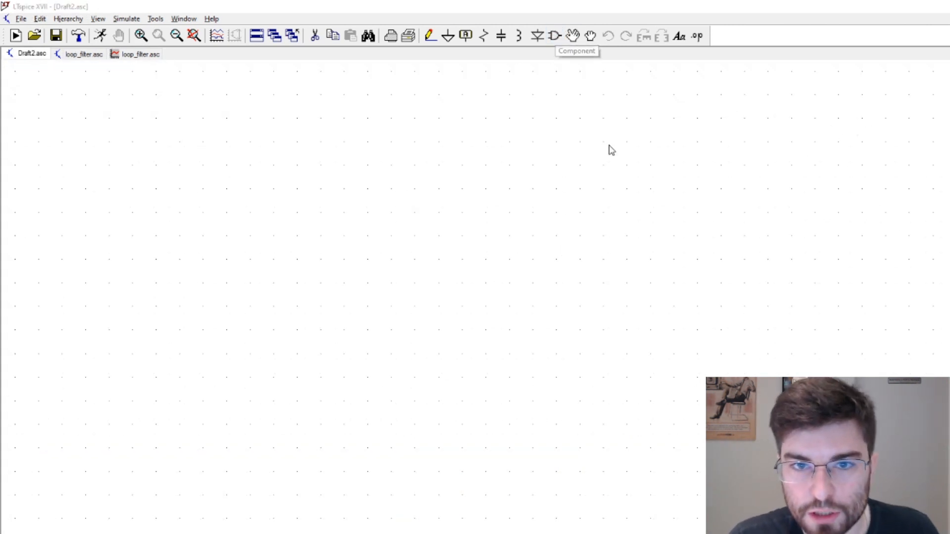
{"action": "type", "text": "source"}
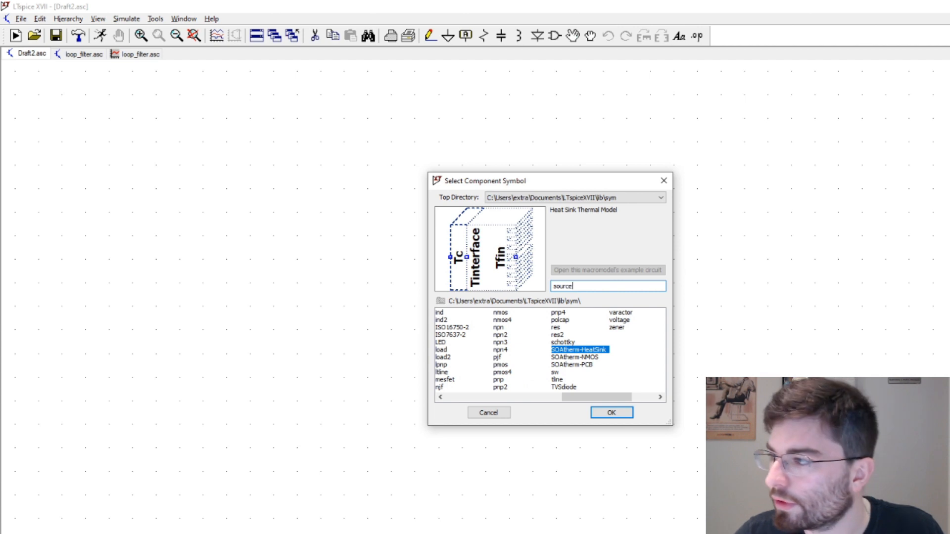
{"action": "key", "text": "BackSpace"}
{"action": "key", "text": "BackSpace"}
{"action": "type", "text": "voltage"}
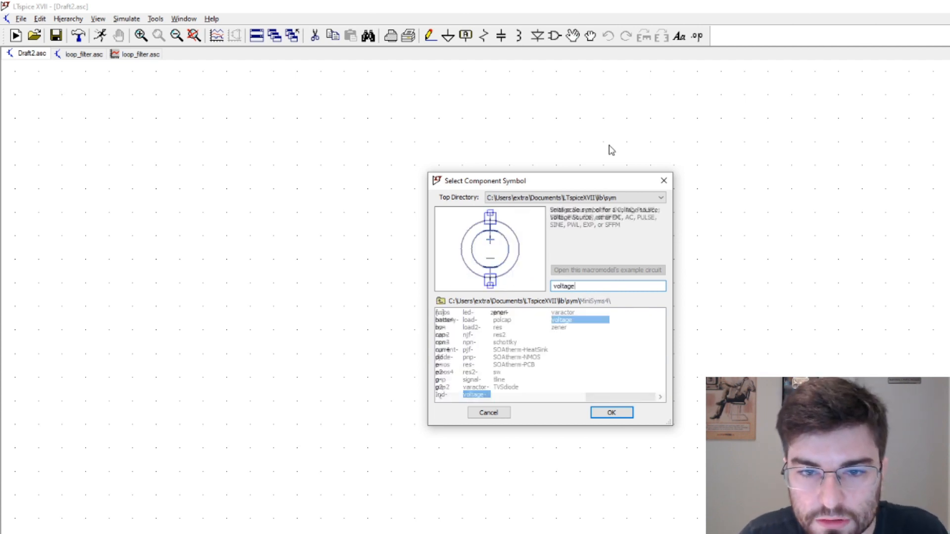
{"action": "key", "text": "Return"}
{"action": "left_click", "coordinate": [318, 317]}
Attach a ground symbol to the negative terminal of voltage source V1
{"action": "scroll", "coordinate": [367, 381], "scroll_direction": "down", "scroll_amount": 4}
{"action": "scroll", "coordinate": [372, 381], "scroll_direction": "up", "scroll_amount": 1}
{"action": "key", "text": "g"}
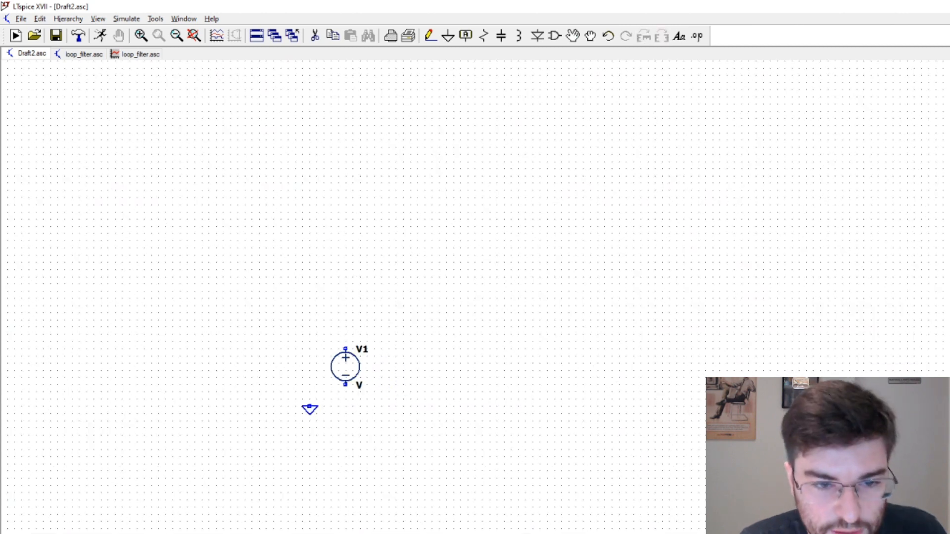
{"action": "left_click", "coordinate": [345, 385]}
{"action": "right_click", "coordinate": [331, 401]}
Set the small-signal AC amplitude of voltage source V1 to 1
{"action": "right_click", "coordinate": [347, 372]}
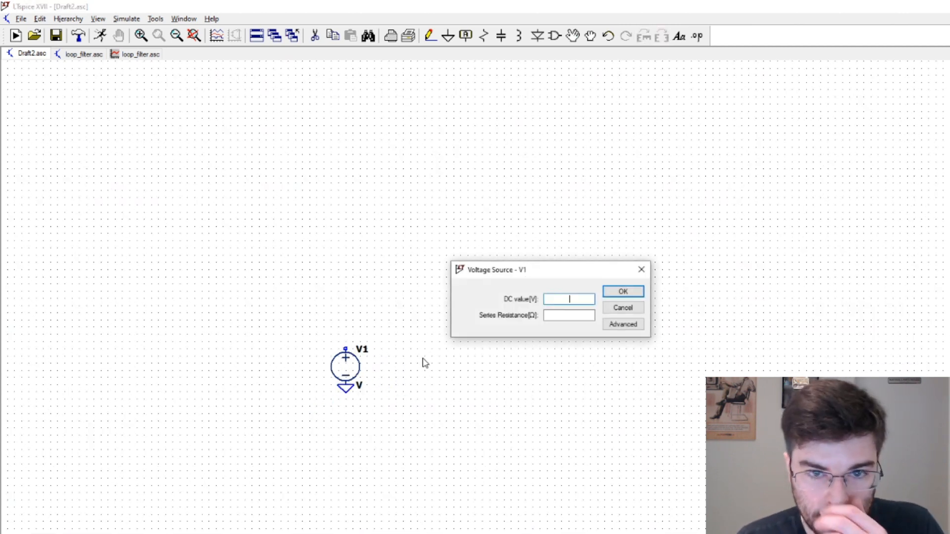
{"action": "left_click", "coordinate": [608, 325]}
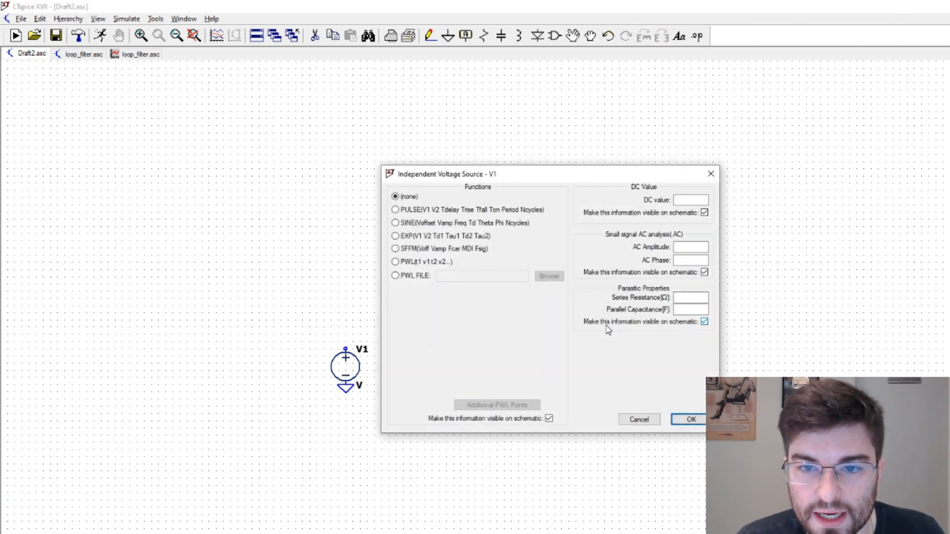
{"action": "left_click", "coordinate": [697, 247]}
{"action": "type", "text": "1"}
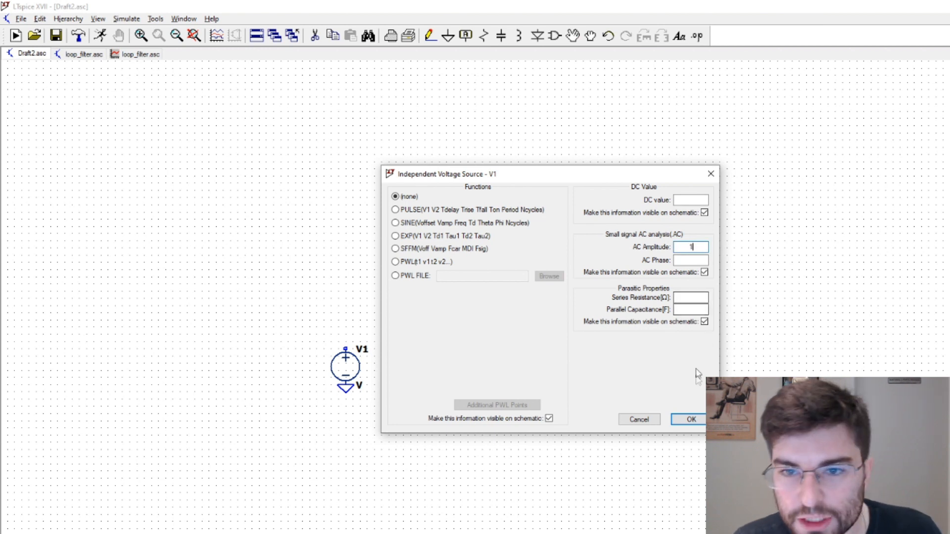
{"action": "left_click", "coordinate": [700, 419]}
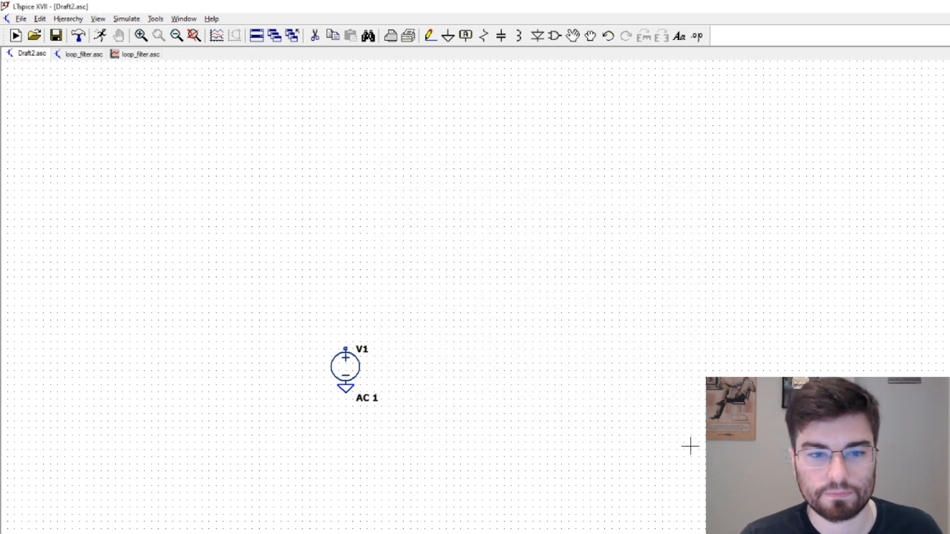
{"action": "right_click", "coordinate": [352, 372]}
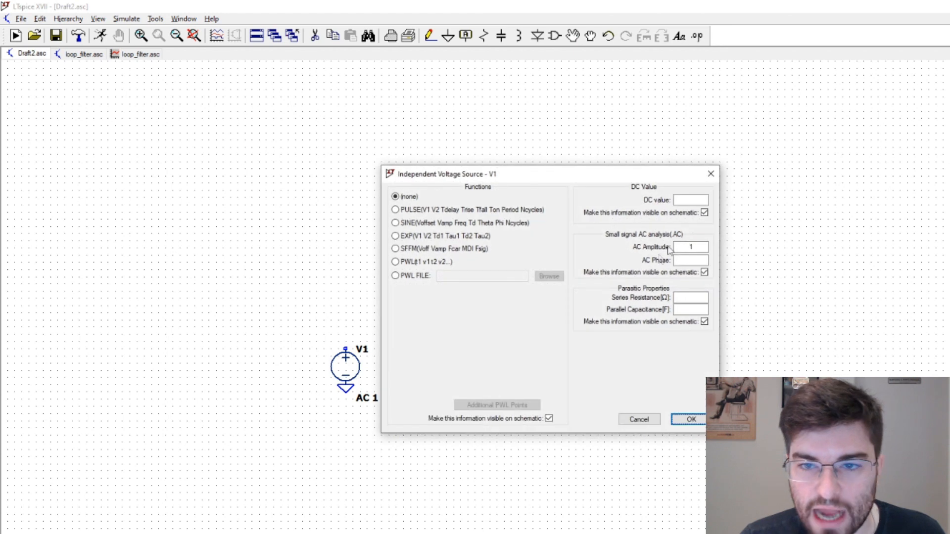
{"action": "left_click", "coordinate": [713, 173]}
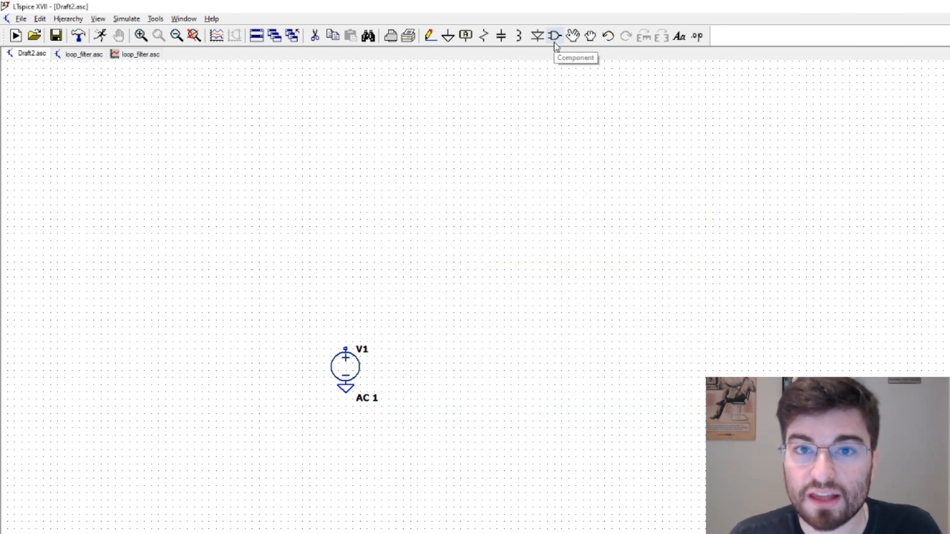
Place a voltage-dependent voltage source (e) to the upper right of V1, with a ground symbol just below it
{"action": "left_click", "coordinate": [555, 44]}
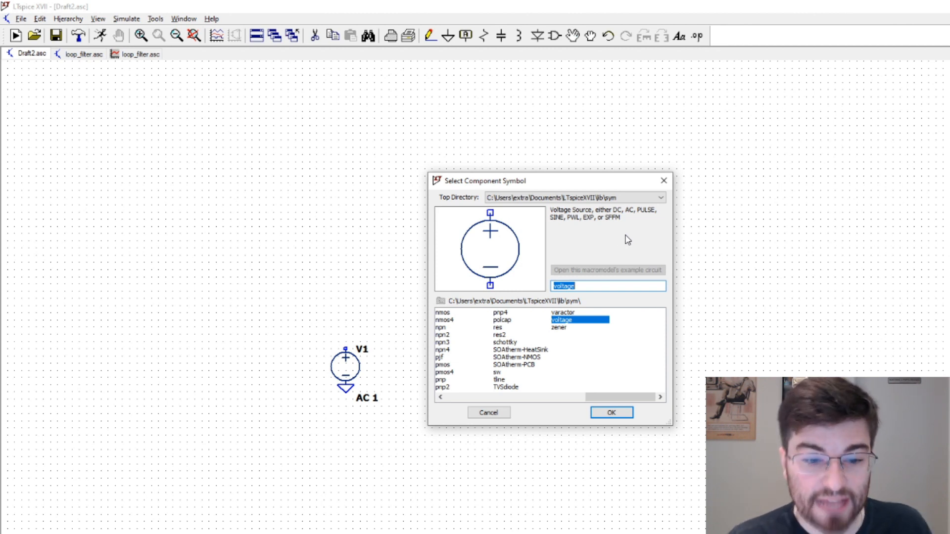
{"action": "key", "text": "alt+Tab"}
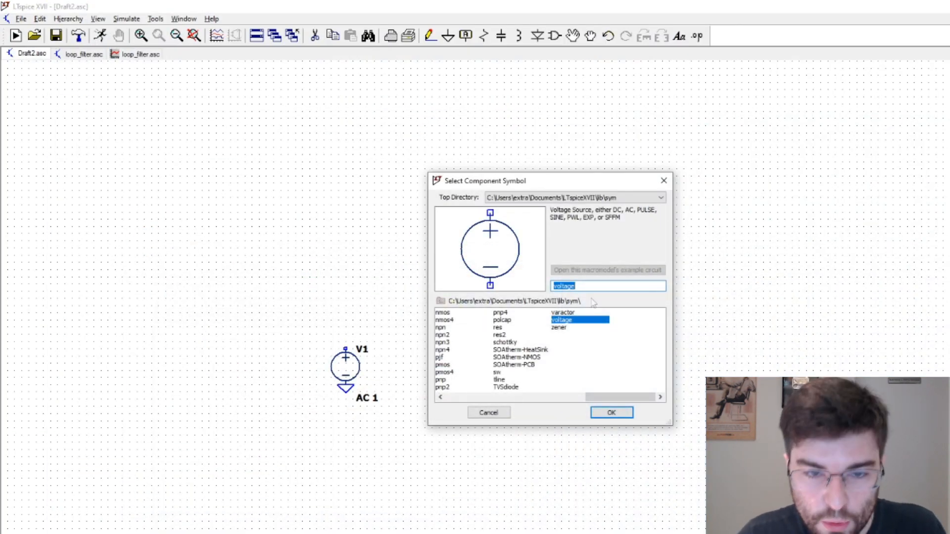
{"action": "type", "text": "e"}
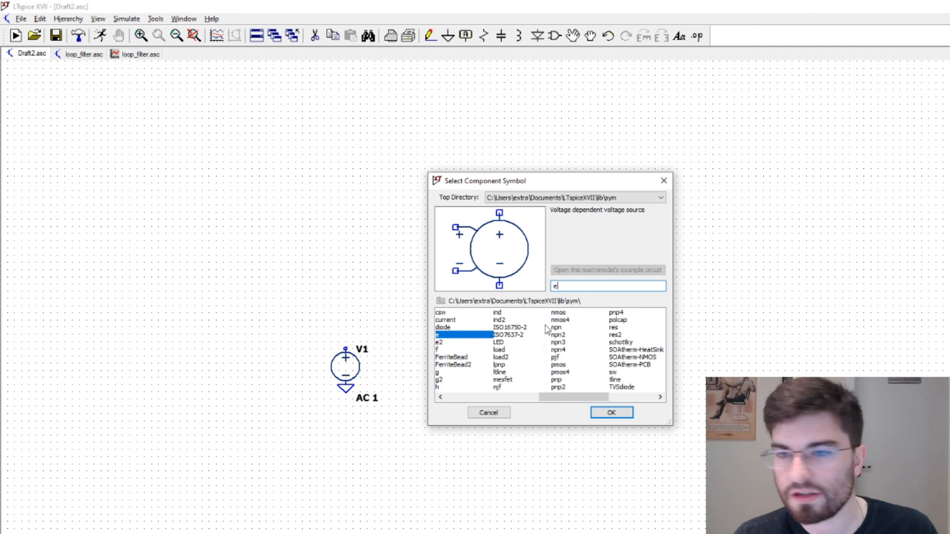
{"action": "left_click", "coordinate": [613, 414]}
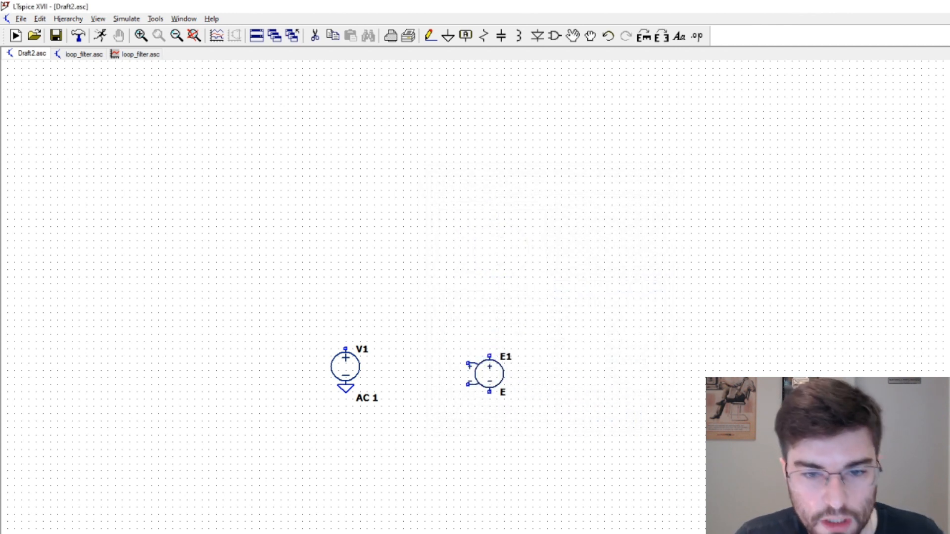
{"action": "left_click", "coordinate": [497, 309]}
{"action": "key", "text": "g"}
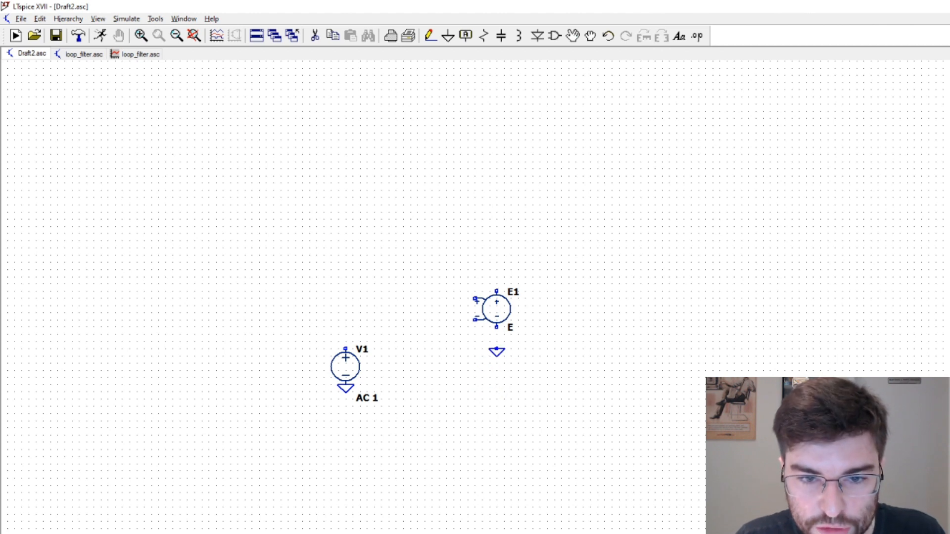
{"action": "left_click", "coordinate": [496, 349]}
Wire V1's positive terminal to E1's positive control input, deleting and redrawing the horizontal wire segment
{"action": "key", "text": "F3"}
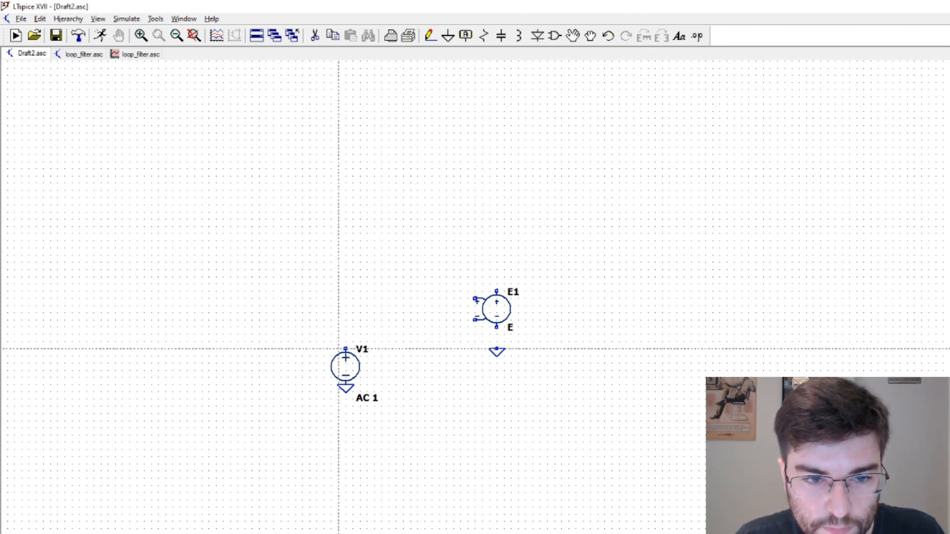
{"action": "left_click", "coordinate": [346, 349]}
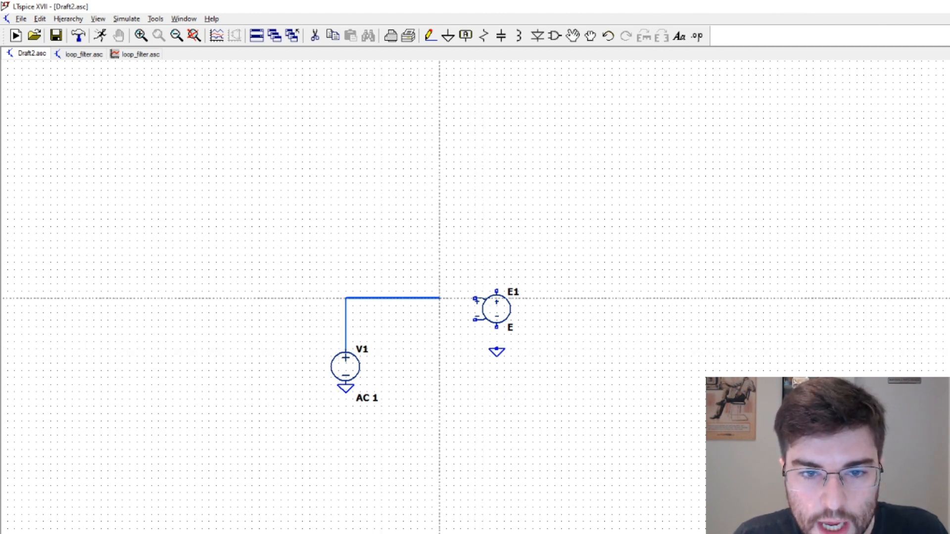
{"action": "left_click", "coordinate": [475, 299]}
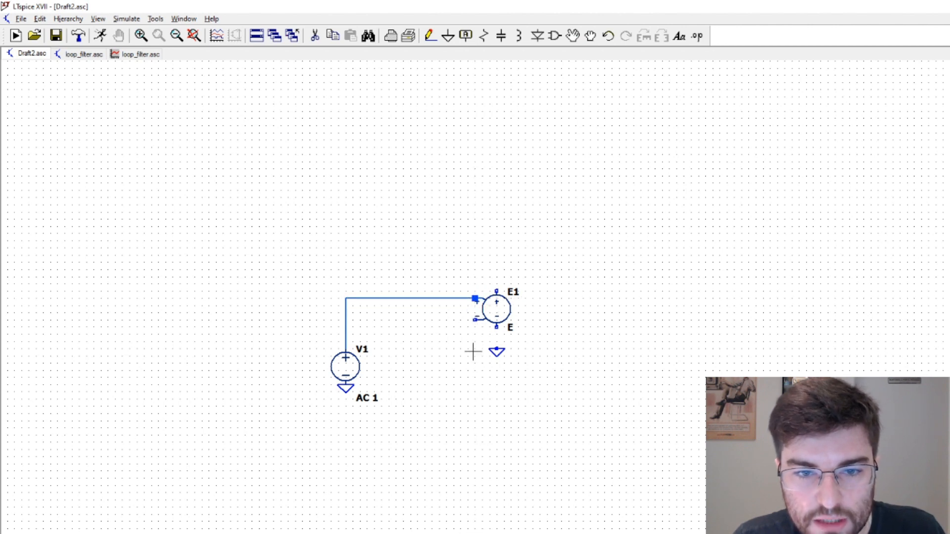
{"action": "key", "text": "F5"}
{"action": "left_click", "coordinate": [461, 298]}
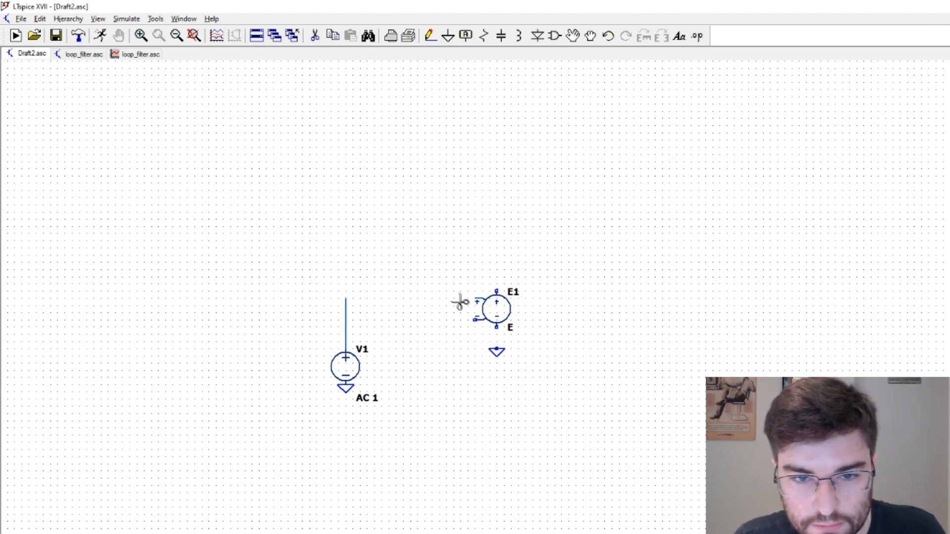
{"action": "key", "text": "F3"}
{"action": "left_click", "coordinate": [475, 299]}
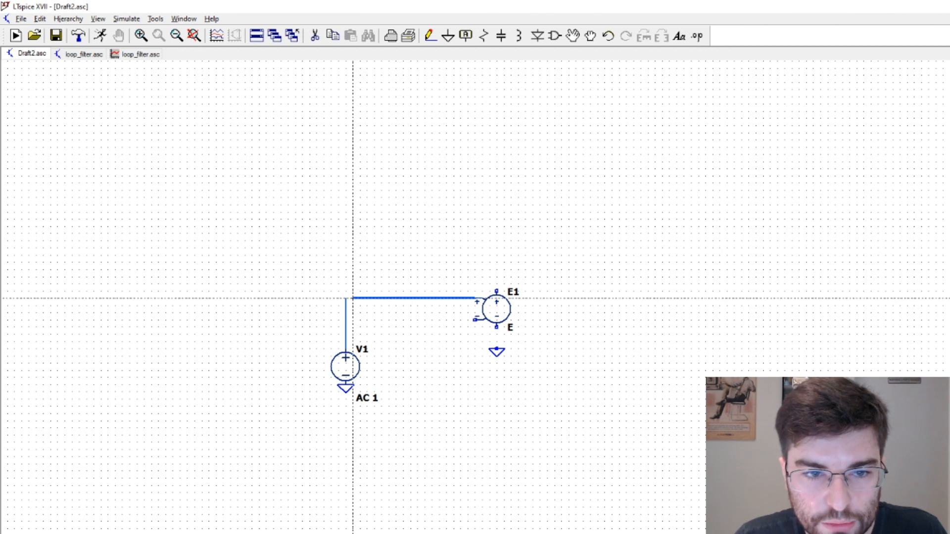
{"action": "left_click", "coordinate": [345, 299]}
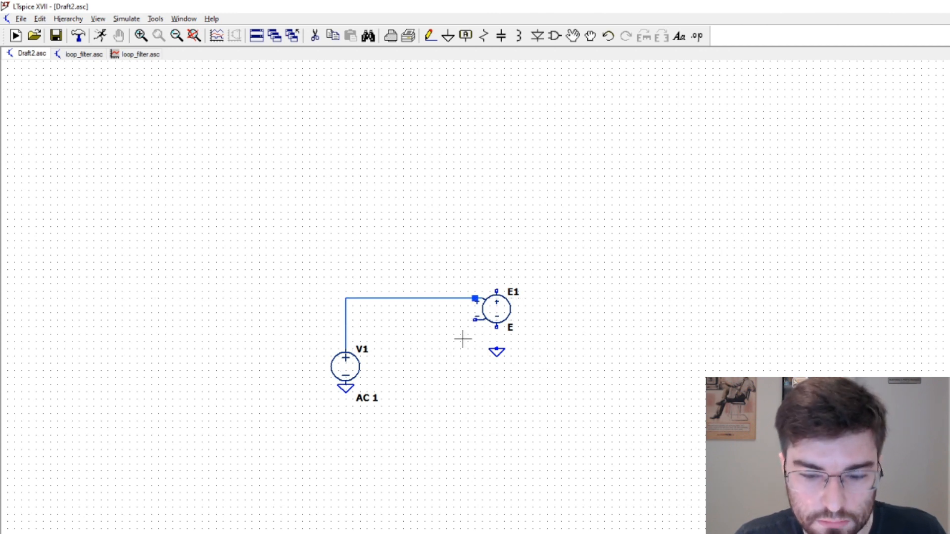
{"action": "key", "text": "F5"}
{"action": "key", "text": "Escape"}
Place a ground symbol to the lower left of E1 and wire it to E1's negative control input
{"action": "key", "text": "g"}
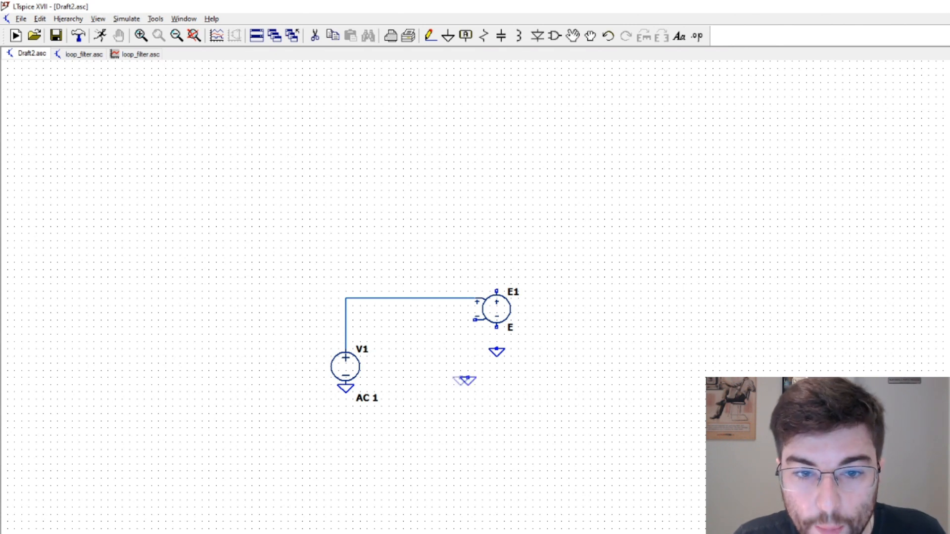
{"action": "left_click", "coordinate": [454, 341]}
{"action": "key", "text": "F3"}
{"action": "left_click", "coordinate": [454, 342]}
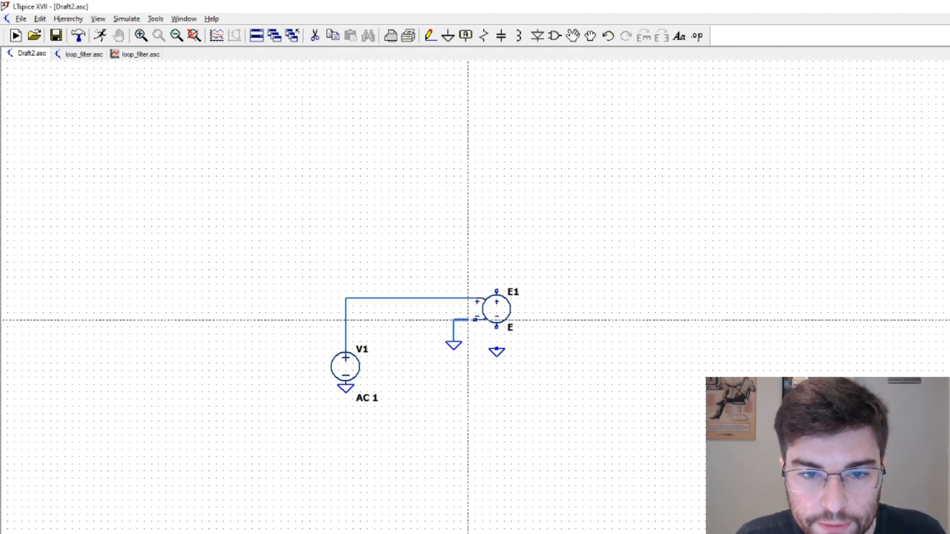
{"action": "left_click", "coordinate": [475, 319]}
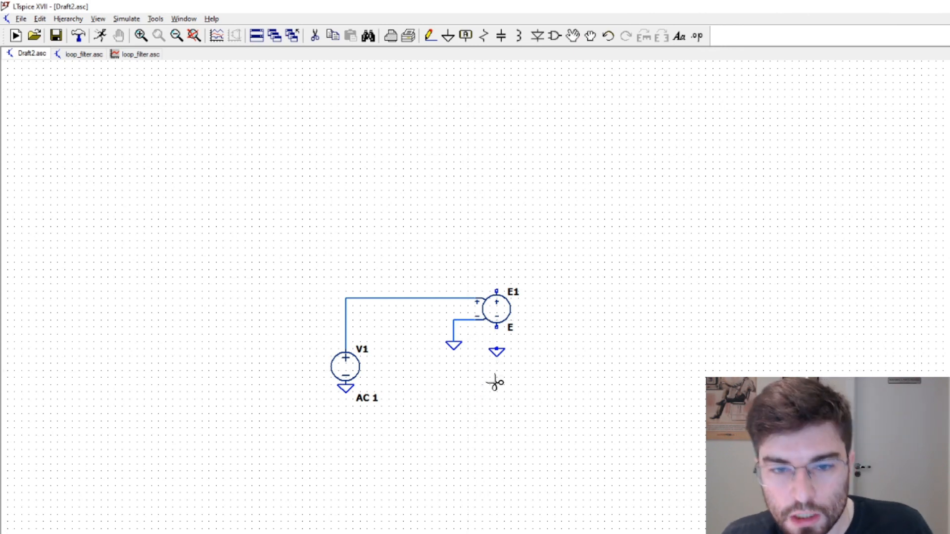
Wire E1's negative output terminal to the ground symbol below it
{"action": "key", "text": "F3"}
{"action": "left_click", "coordinate": [496, 326]}
{"action": "left_click", "coordinate": [497, 349]}
{"action": "key", "text": "Escape"}
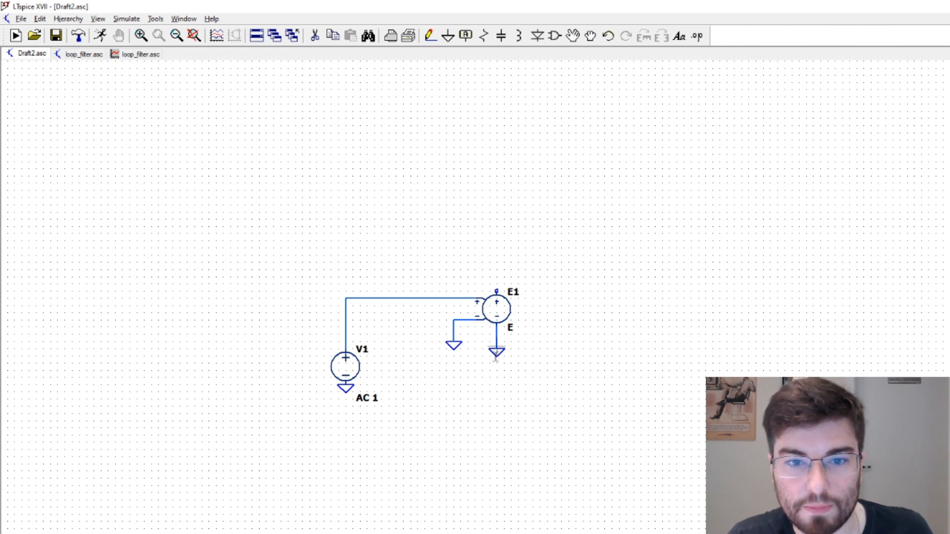
Set the value of voltage-dependent voltage source E1 to 50u
{"action": "right_click", "coordinate": [498, 315]}
{"action": "left_click", "coordinate": [512, 329]}
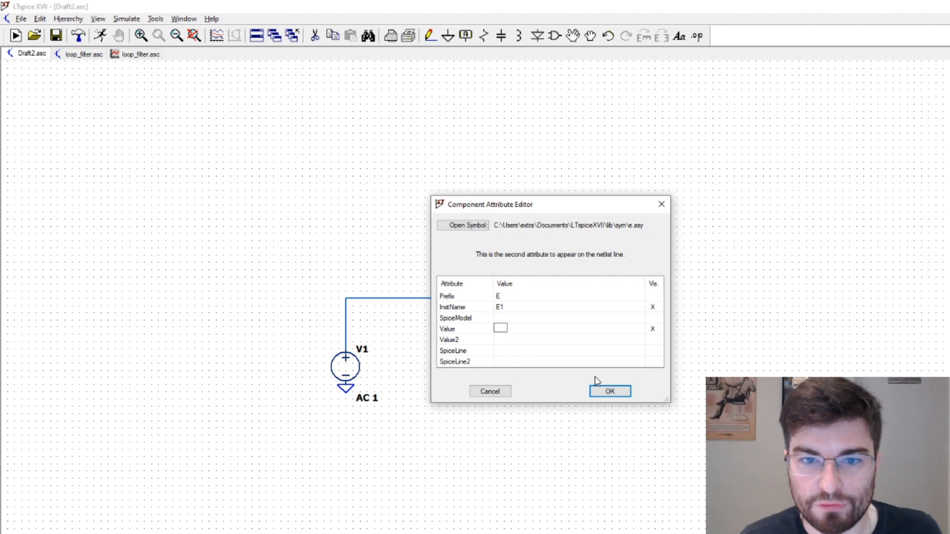
{"action": "type", "text": "50e"}
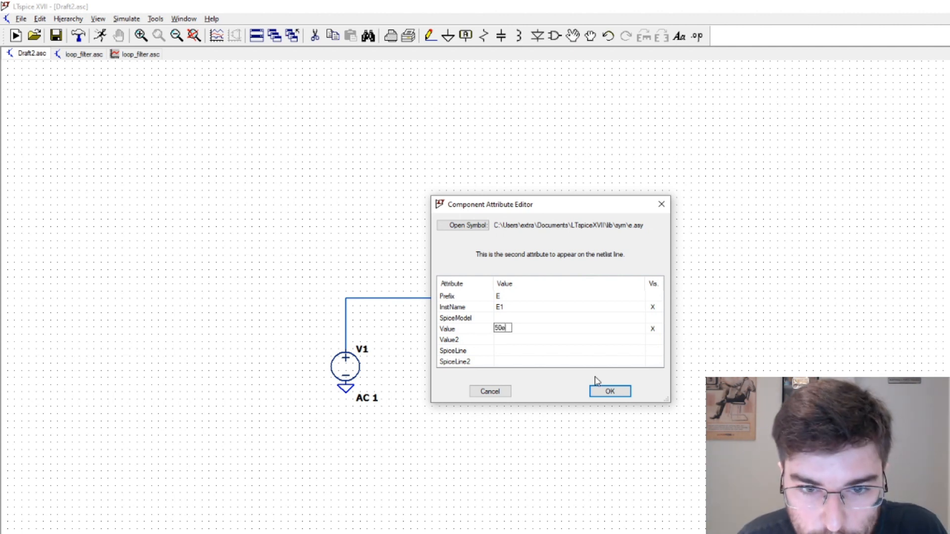
{"action": "type", "text": "-"}
{"action": "key", "text": "BackSpace"}
{"action": "type", "text": "u"}
{"action": "key", "text": "Return"}
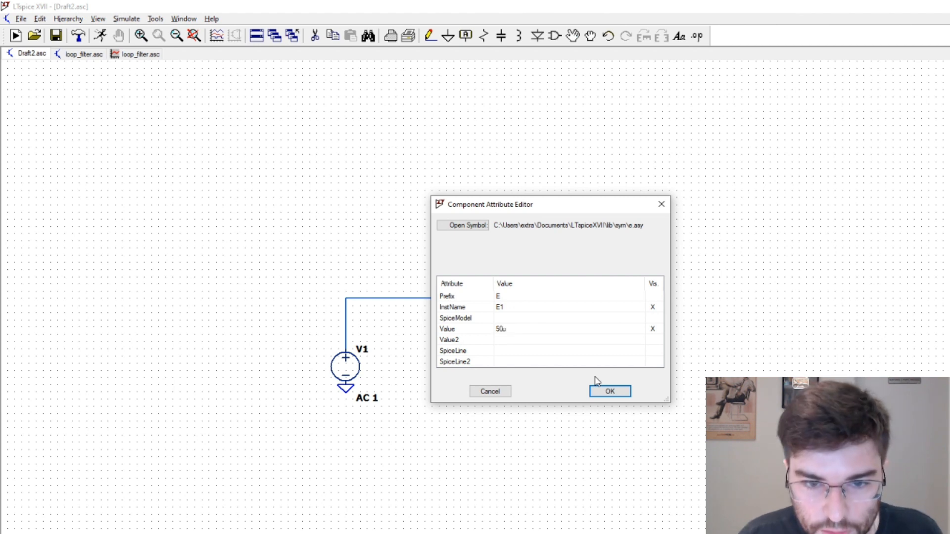
{"action": "left_click", "coordinate": [615, 392]}
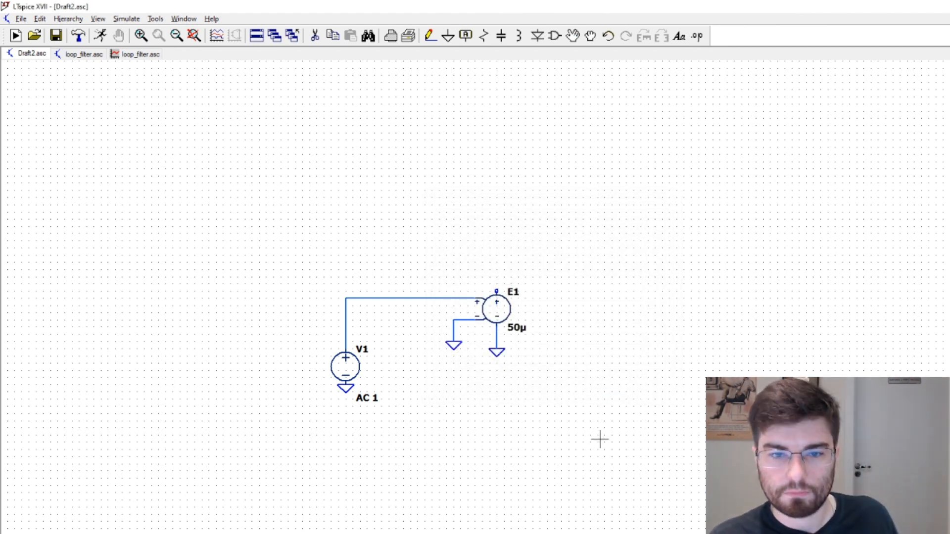
Move the ground symbol on E1's negative control input down, level with the ground below E1
{"action": "key", "text": "F8"}
{"action": "left_click", "coordinate": [454, 349]}
{"action": "left_click", "coordinate": [454, 355]}
{"action": "key", "text": "Escape"}
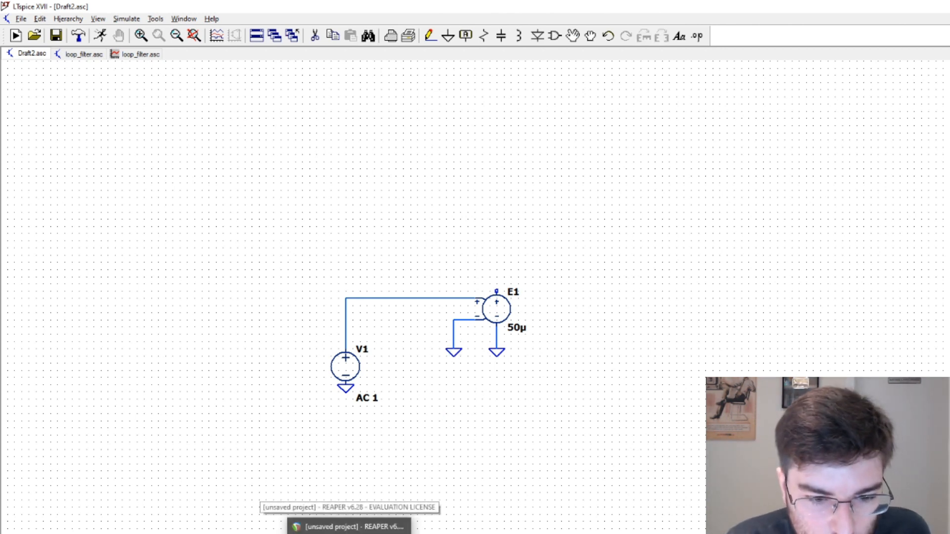
{"action": "left_click", "coordinate": [371, 533]}
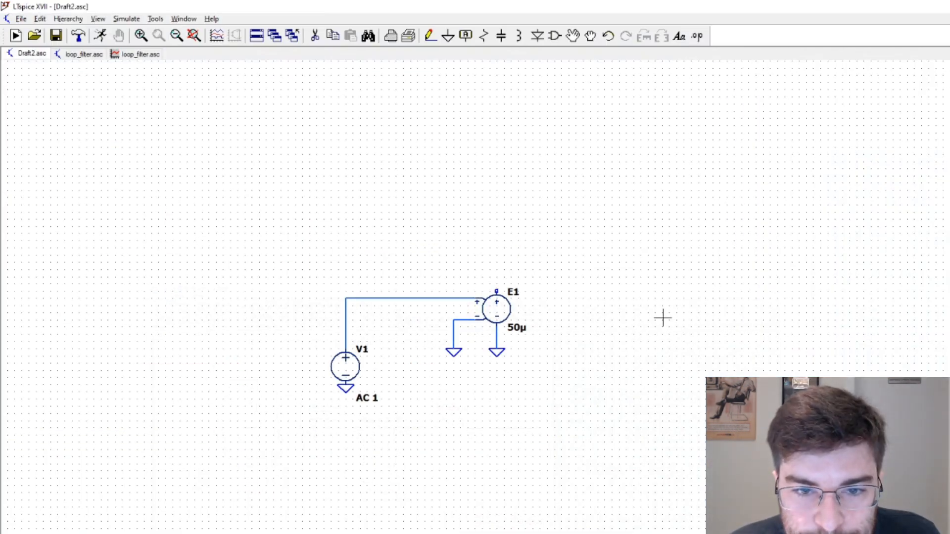
{"action": "key", "text": "r"}
{"action": "key", "text": "ctrl+r"}
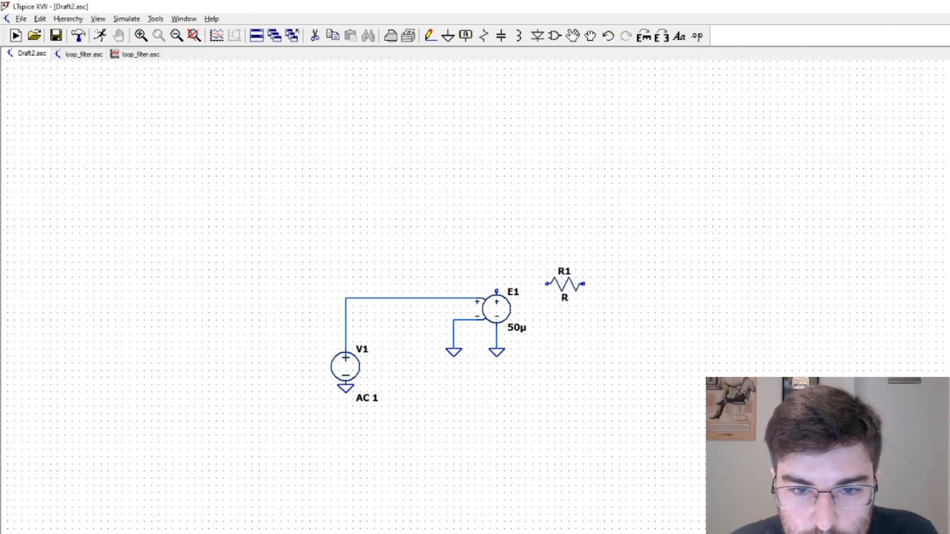
{"action": "key", "text": "Escape"}
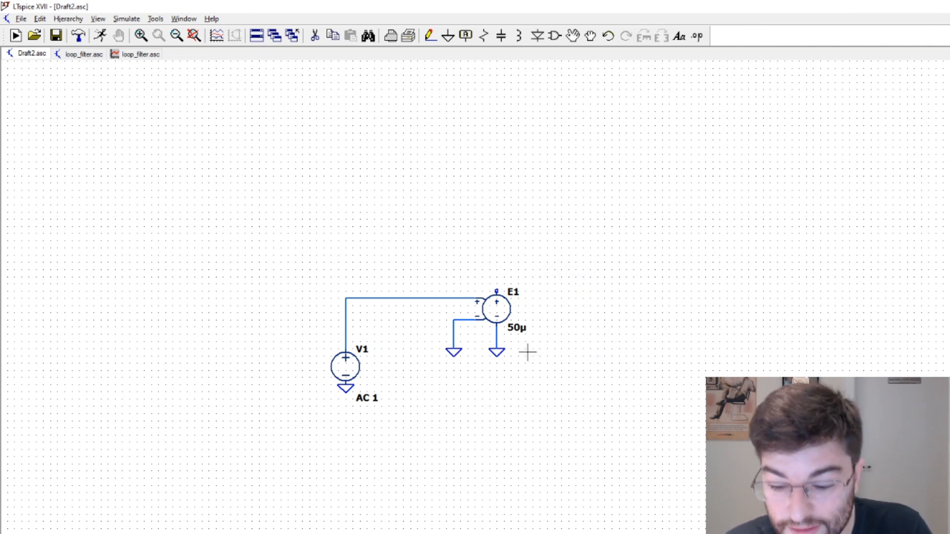
Delete E1 and place a voltage-dependent current source (g) on the same wire ends
{"action": "left_click", "coordinate": [500, 310]}
{"action": "left_click", "coordinate": [555, 35]}
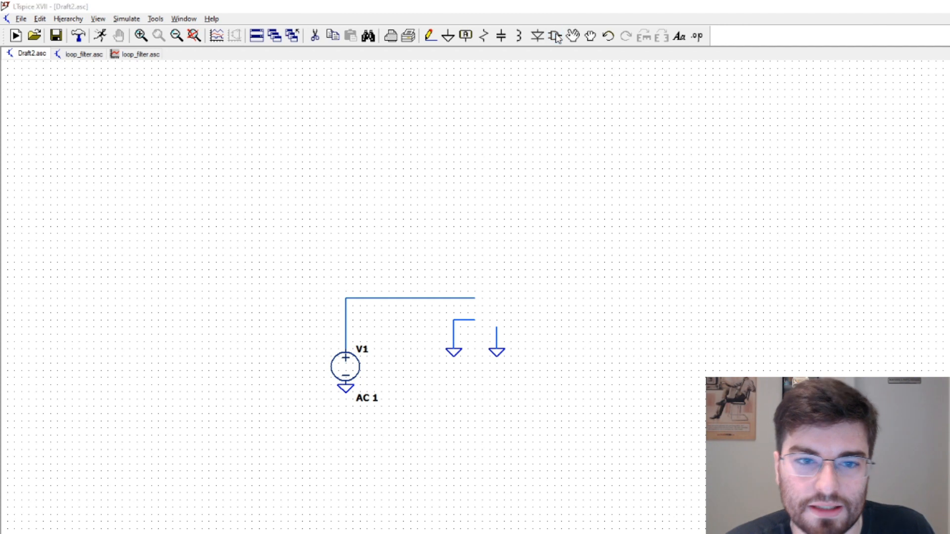
{"action": "type", "text": "curren"}
{"action": "key", "text": "BackSpace"}
{"action": "key", "text": "BackSpace"}
{"action": "key", "text": "BackSpace"}
{"action": "key", "text": "BackSpace"}
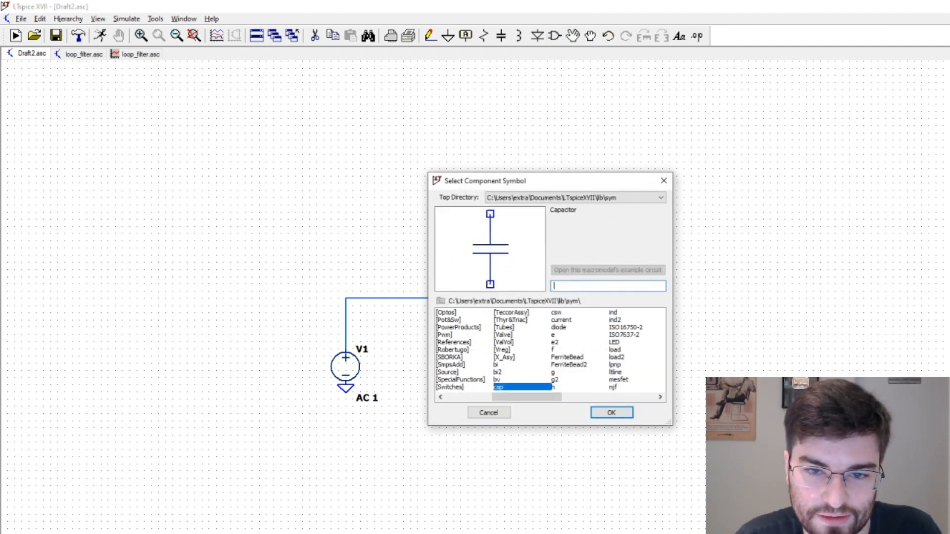
{"action": "type", "text": "b"}
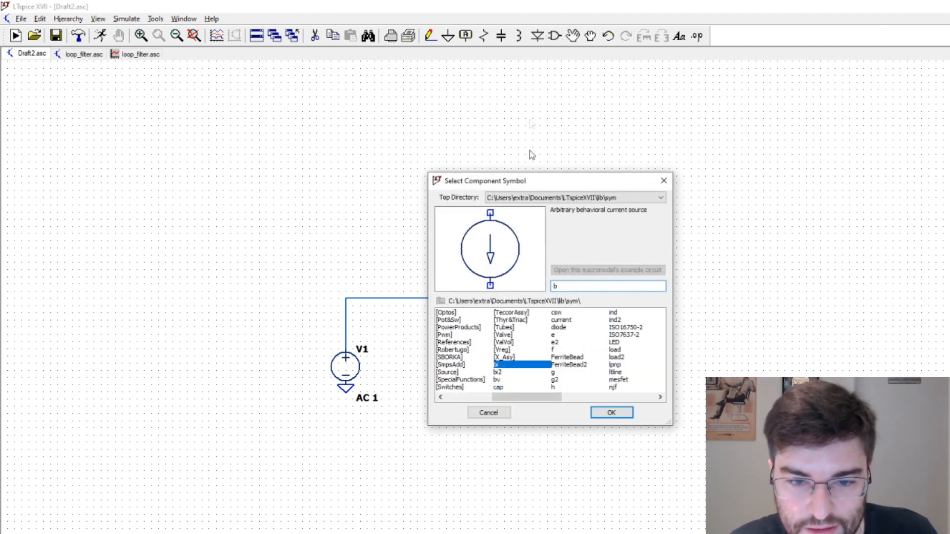
{"action": "key", "text": "BackSpace"}
{"action": "type", "text": "e"}
{"action": "key", "text": "BackSpace"}
{"action": "type", "text": "c"}
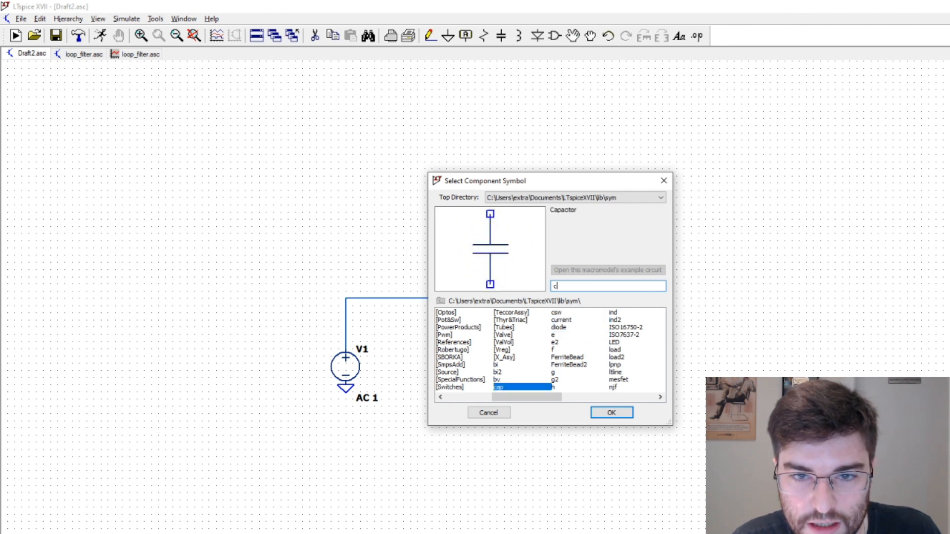
{"action": "type", "text": "urr"}
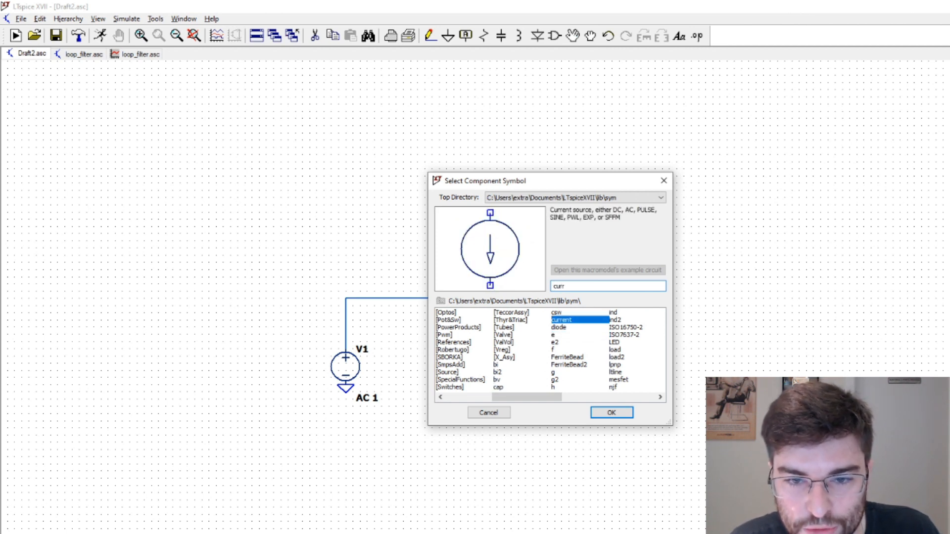
{"action": "left_click", "coordinate": [556, 350]}
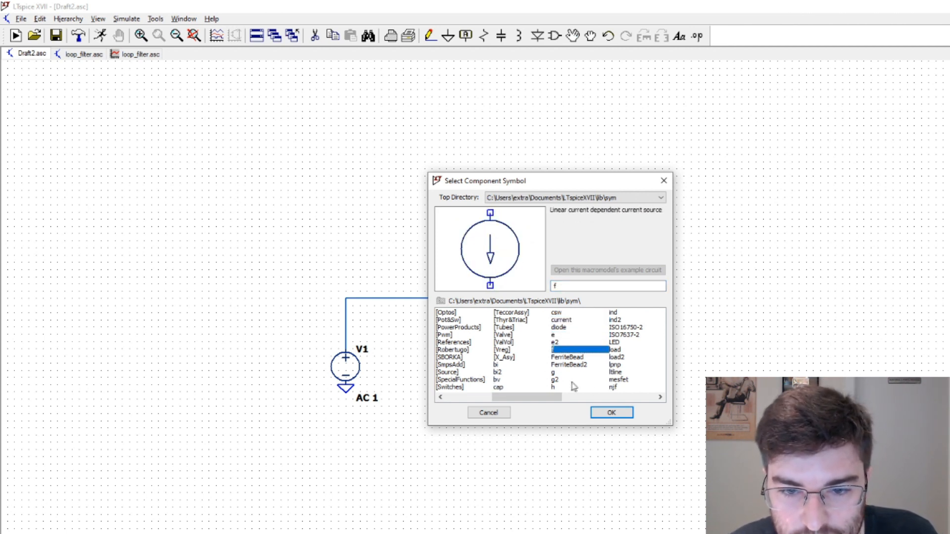
{"action": "left_click", "coordinate": [554, 373]}
{"action": "left_click", "coordinate": [611, 413]}
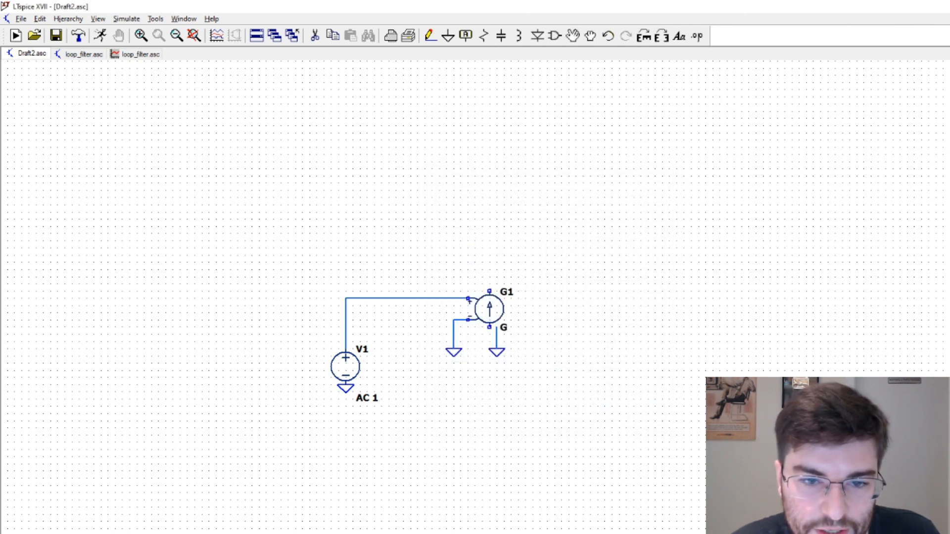
Set the value of current source G1 to 50u
{"action": "right_click", "coordinate": [502, 312]}
{"action": "left_click", "coordinate": [545, 329]}
{"action": "key", "text": "BackSpace"}
{"action": "type", "text": "50u"}
{"action": "left_click", "coordinate": [600, 390]}
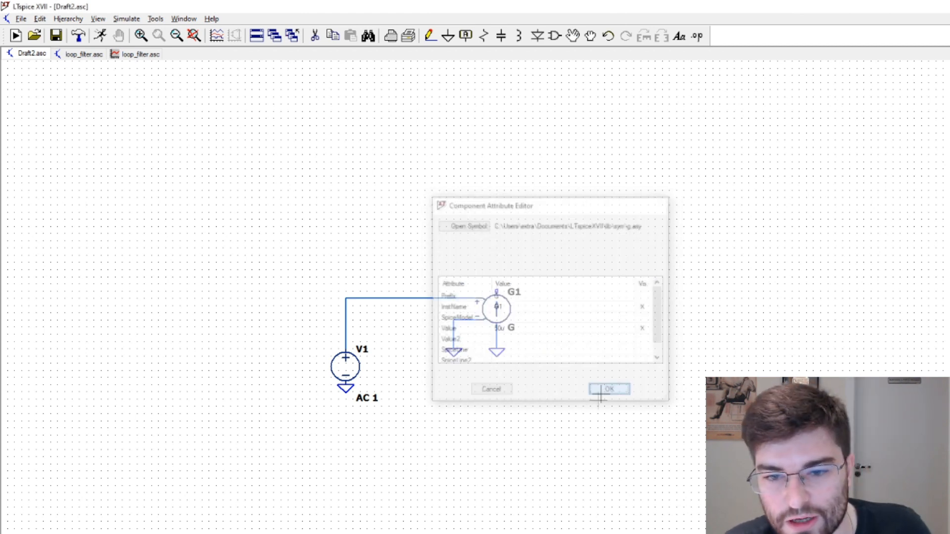
Switch to the charge pump PLL diagram in Paint, check the charge pump section, and return to the LTspice schematic
{"action": "key", "text": "alt+Tab"}
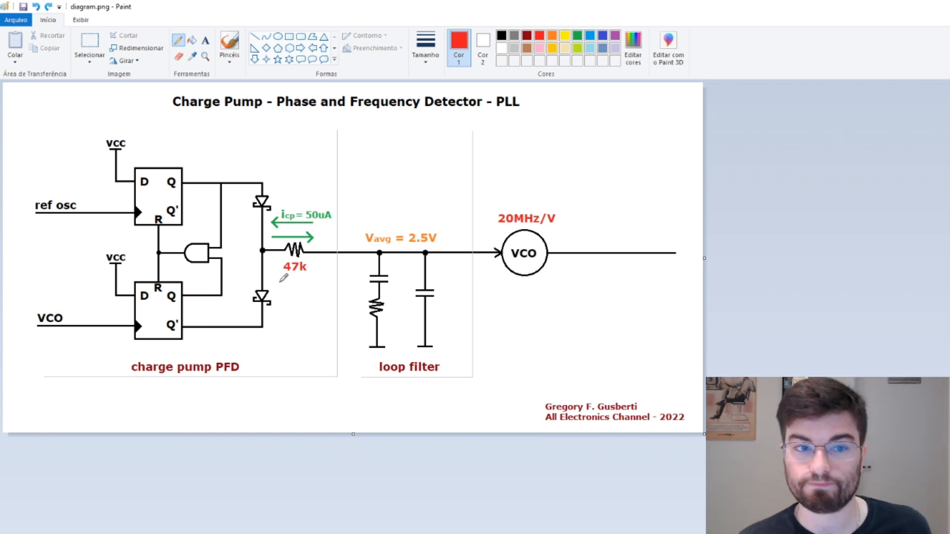
{"action": "key", "text": "alt+Tab"}
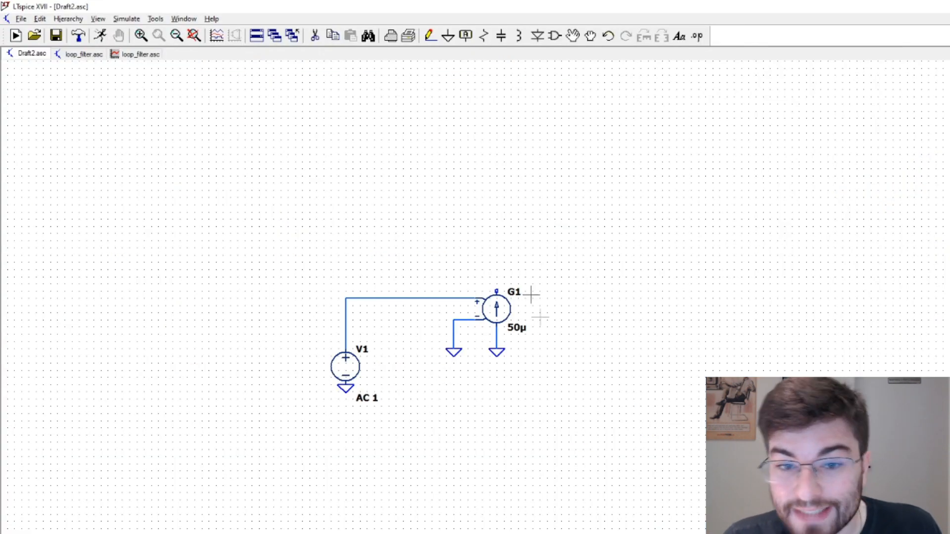
{"action": "key", "text": "alt+Tab"}
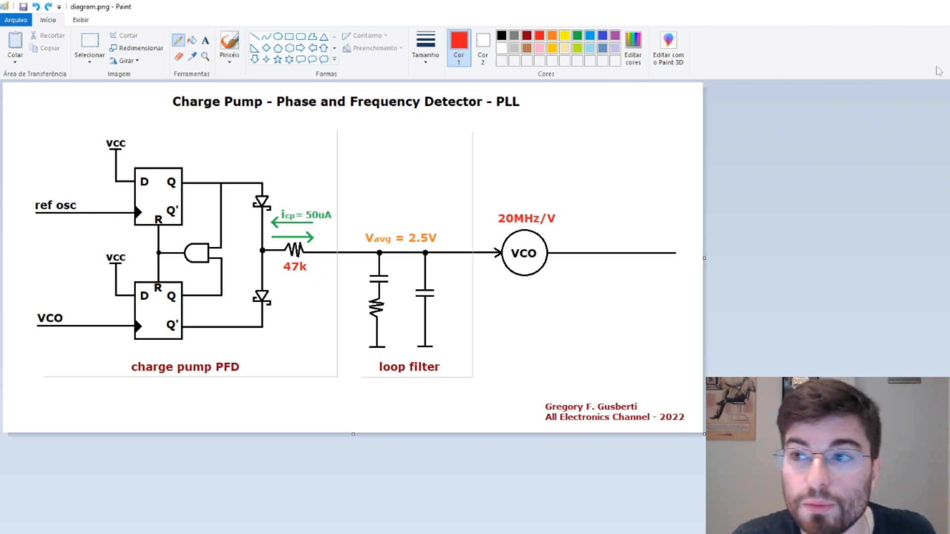
{"action": "key", "text": "alt+Tab"}
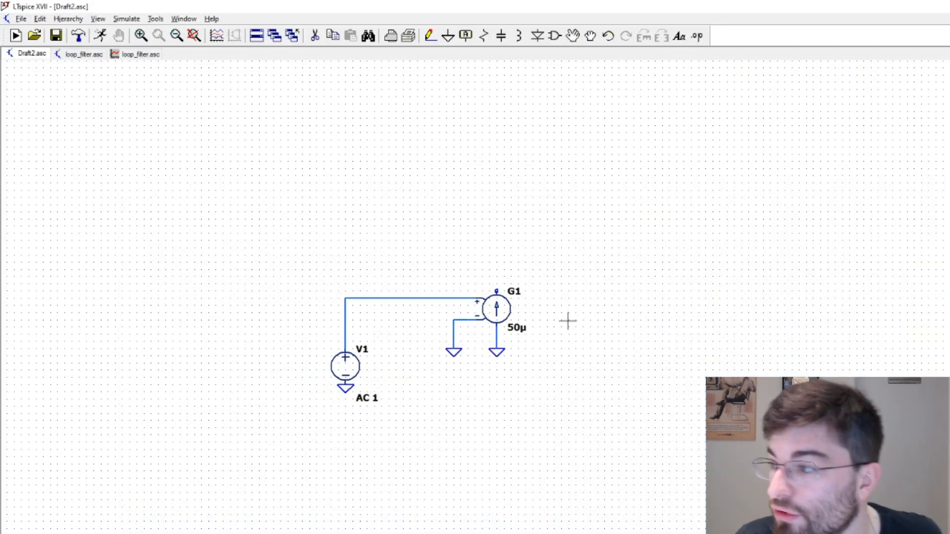
Place a capacitor to the right of G1 with a ground below it, and wire it from the ground up to a horizontal line toward G1
{"action": "scroll", "coordinate": [567, 321], "scroll_direction": "up", "scroll_amount": 3}
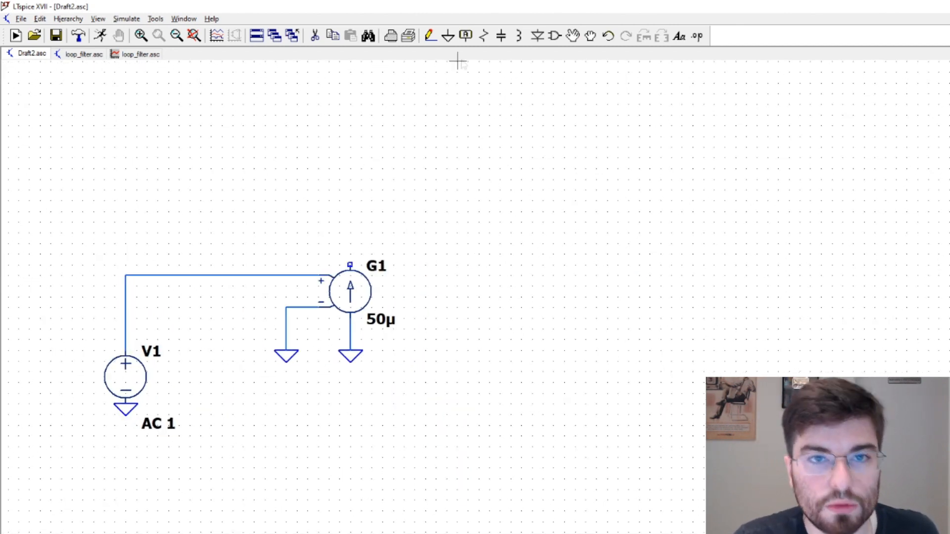
{"action": "key", "text": "c"}
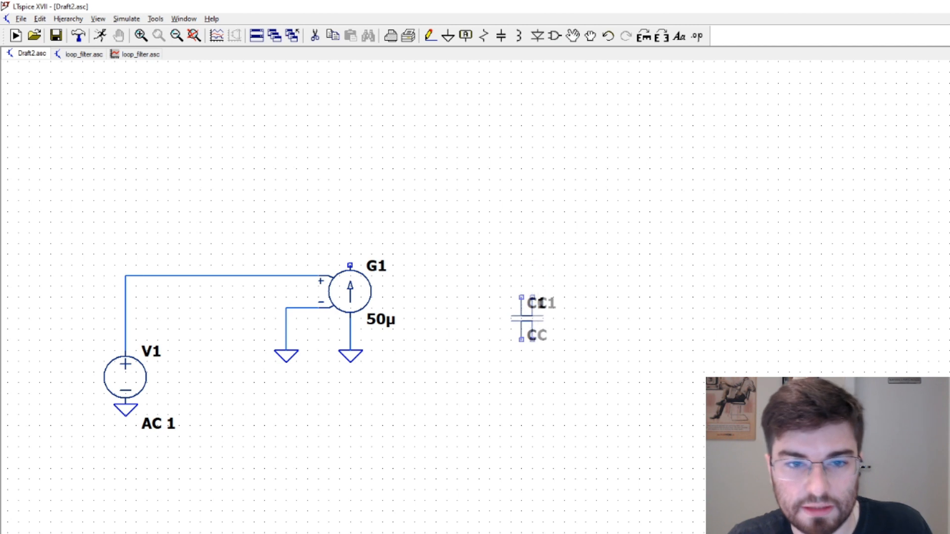
{"action": "left_click", "coordinate": [522, 267]}
{"action": "key", "text": "g"}
{"action": "left_click", "coordinate": [521, 352]}
{"action": "key", "text": "F3"}
{"action": "left_click", "coordinate": [521, 351]}
{"action": "left_click", "coordinate": [521, 233]}
{"action": "left_click", "coordinate": [346, 224]}
{"action": "key", "text": "Escape"}
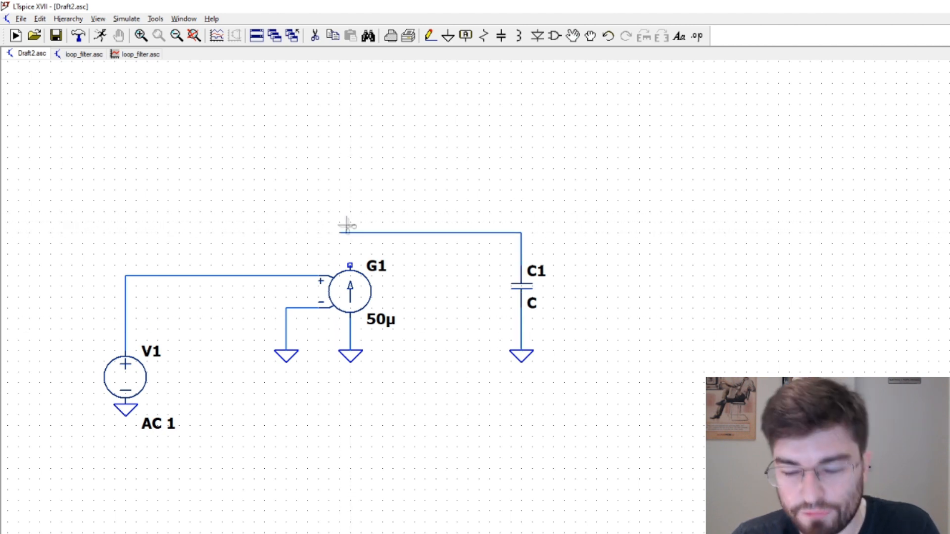
Undo the last wire segment and wire G1's output up and across the capacitor's upper lead, extending well to its right
{"action": "key", "text": "ctrl+z"}
{"action": "key", "text": "F3"}
{"action": "left_click", "coordinate": [350, 265]}
{"action": "left_click", "coordinate": [350, 233]}
{"action": "left_click", "coordinate": [704, 232]}
{"action": "key", "text": "Escape"}
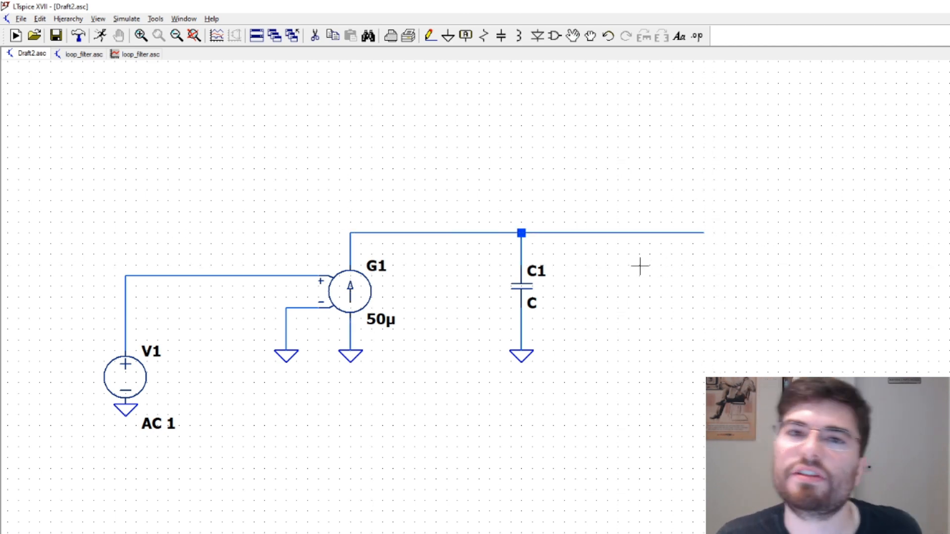
Place a voltage-dependent voltage source (e) with its positive control input on the free end of the output wire
{"action": "left_click", "coordinate": [554, 37]}
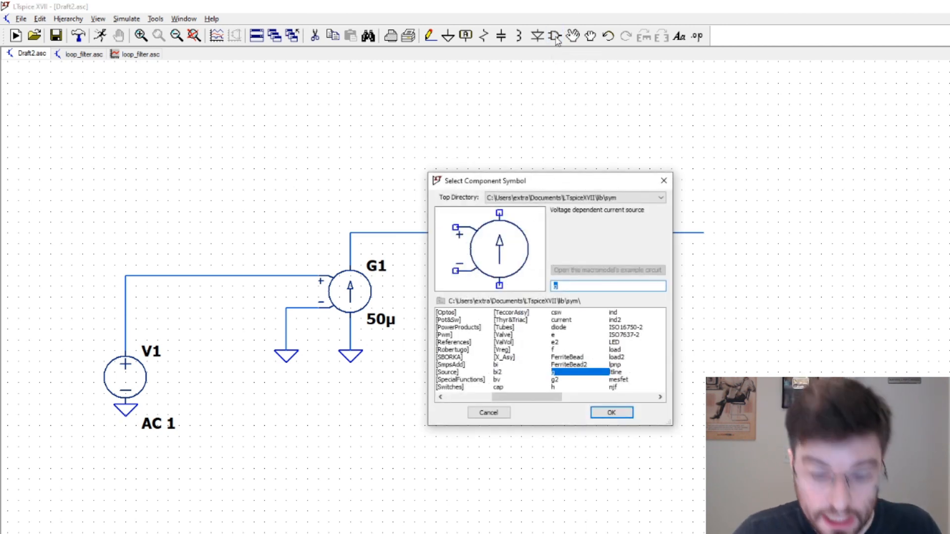
{"action": "type", "text": "e"}
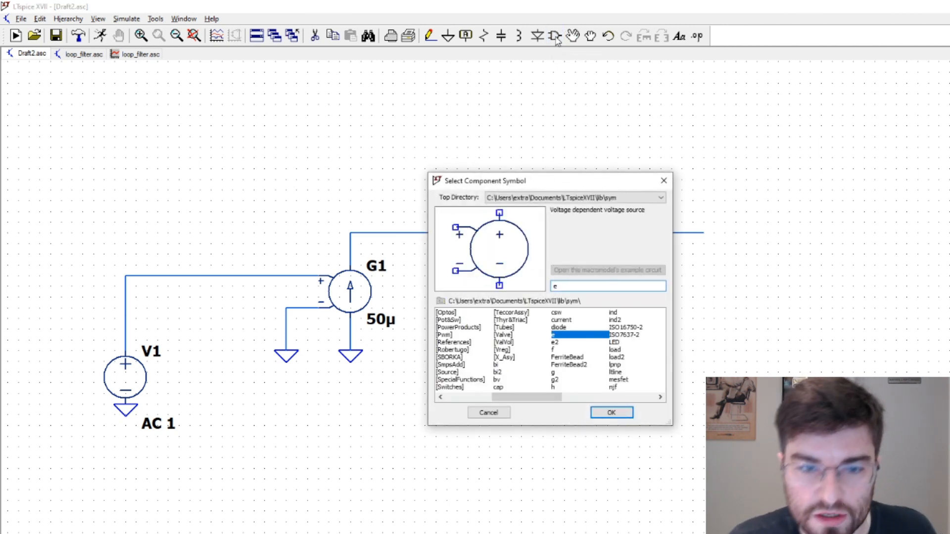
{"action": "left_click", "coordinate": [611, 412]}
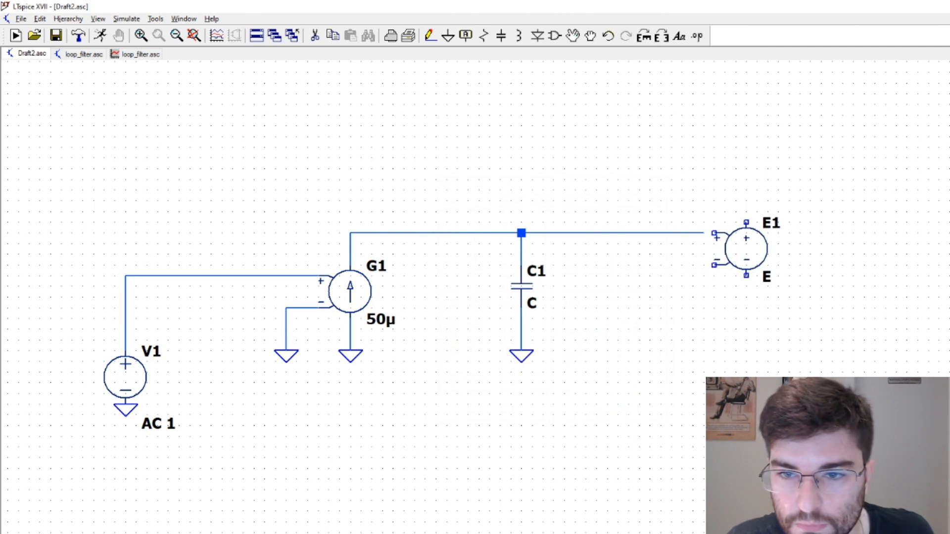
{"action": "left_click", "coordinate": [712, 244]}
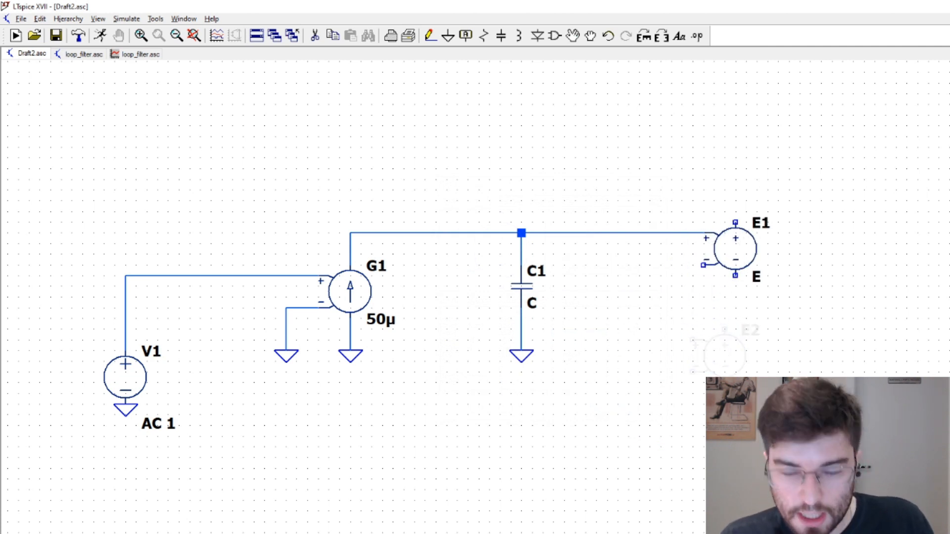
Place a ground symbol to the lower left of E1 and wire it to E1's negative control input
{"action": "key", "text": "g"}
{"action": "left_click", "coordinate": [681, 350]}
{"action": "key", "text": "F3"}
{"action": "left_click", "coordinate": [682, 350]}
{"action": "left_click", "coordinate": [704, 265]}
{"action": "key", "text": "Escape"}
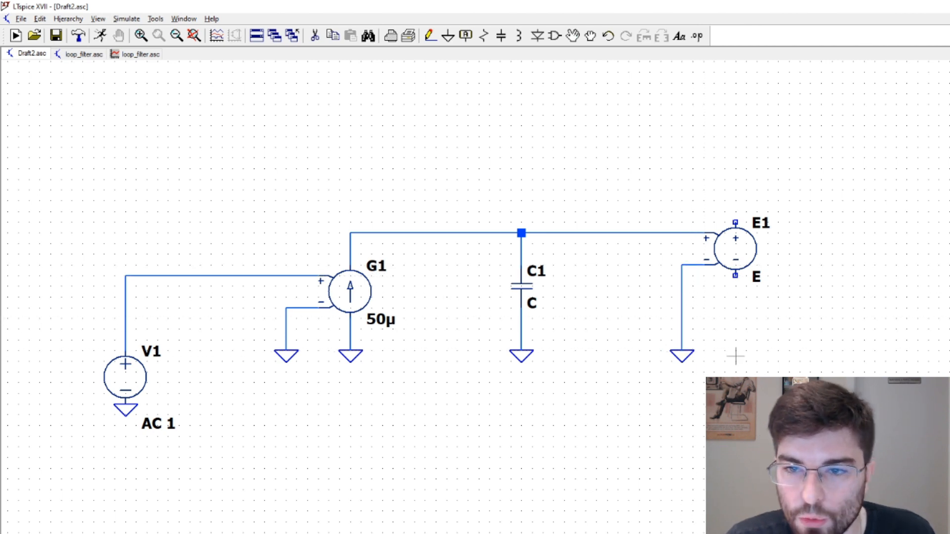
Place a ground symbol directly below E1 and wire it to E1's negative output terminal
{"action": "key", "text": "g"}
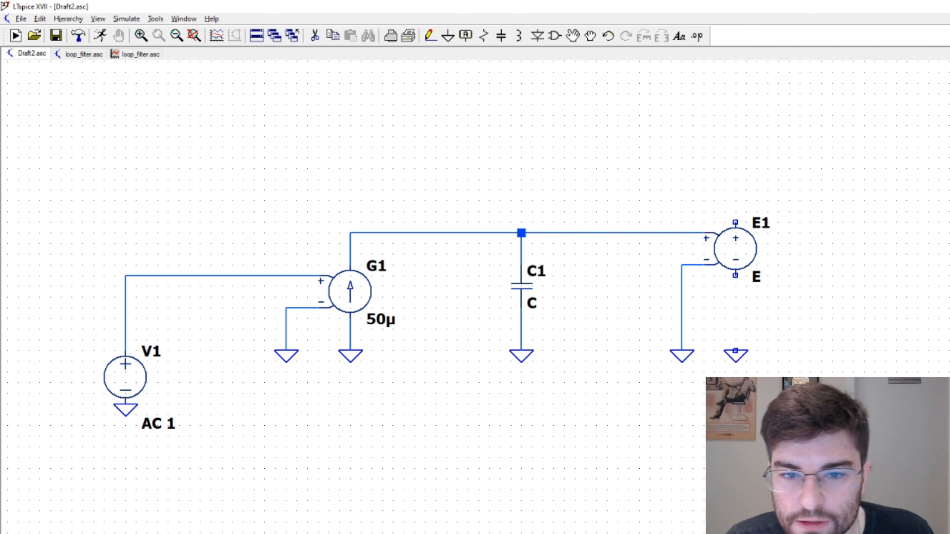
{"action": "key", "text": "F3"}
{"action": "left_click", "coordinate": [735, 351]}
{"action": "left_click", "coordinate": [734, 277]}
{"action": "key", "text": "Escape"}
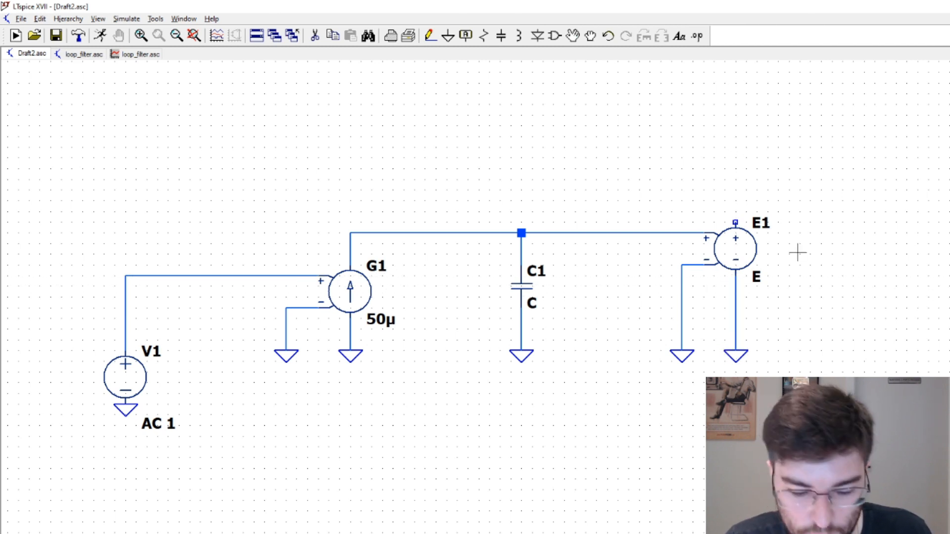
Draw a wire from E1's positive output terminal upward and to the right, leaving its end free
{"action": "key", "text": "F3"}
{"action": "left_click", "coordinate": [735, 223]}
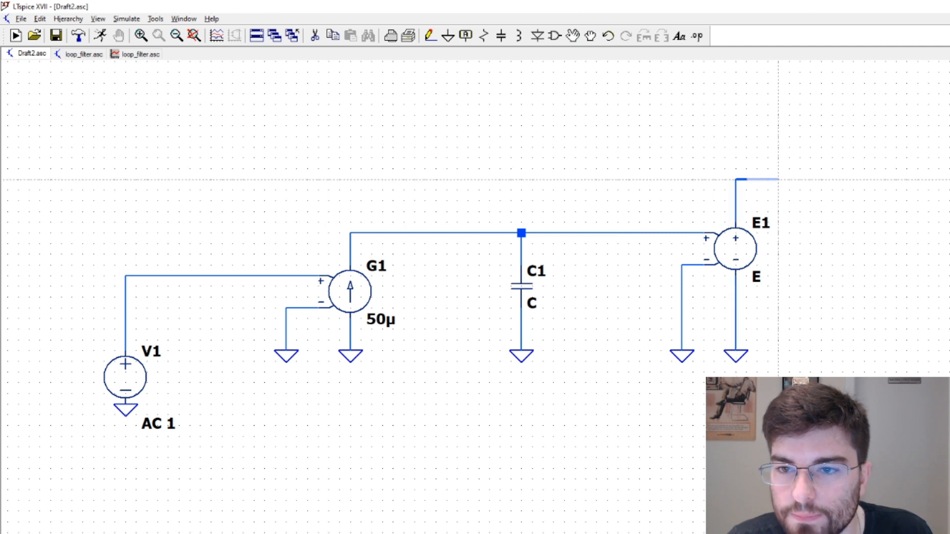
{"action": "left_click", "coordinate": [842, 180]}
{"action": "key", "text": "Escape"}
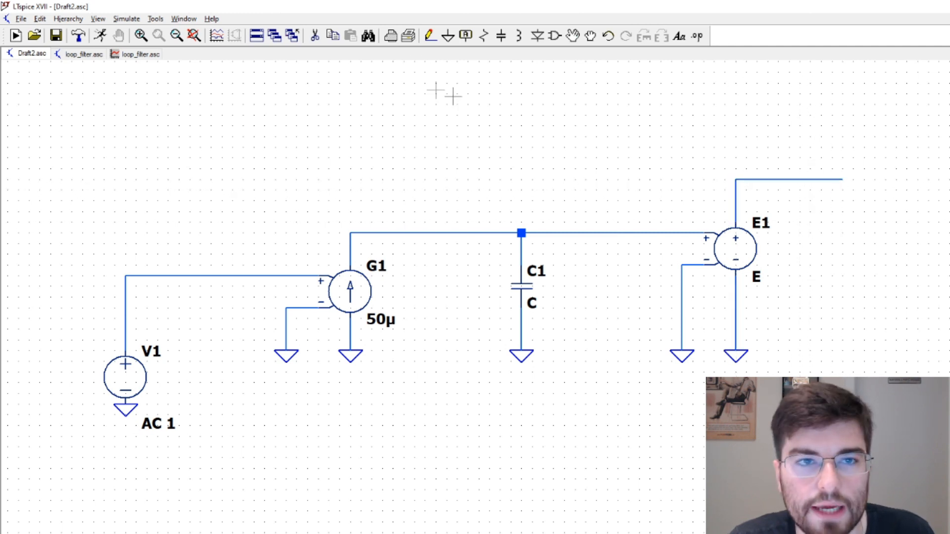
Label the free end of E1's output wire as net VCO
{"action": "key", "text": "F4"}
{"action": "type", "text": "VCO"}
{"action": "key", "text": "Return"}
{"action": "left_click", "coordinate": [831, 179]}
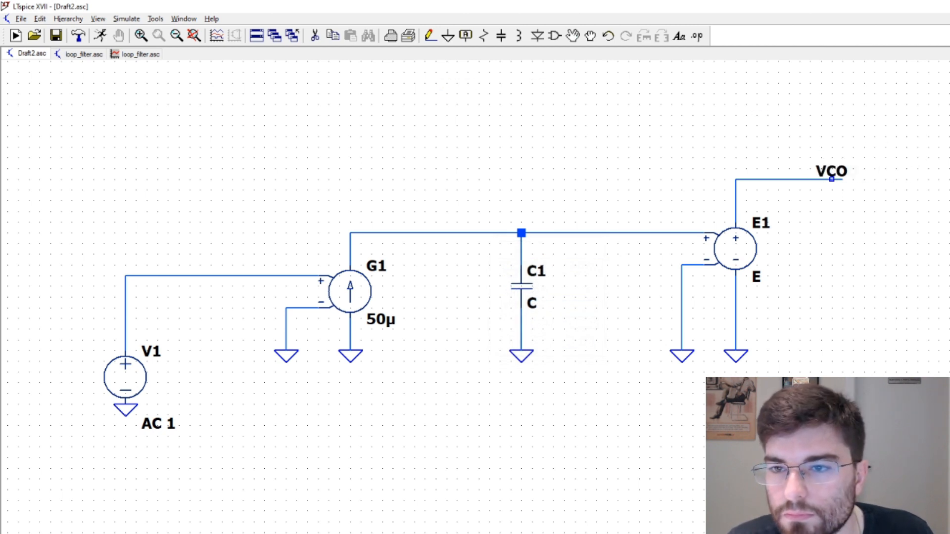
{"action": "left_click", "coordinate": [841, 179]}
{"action": "key", "text": "Escape"}
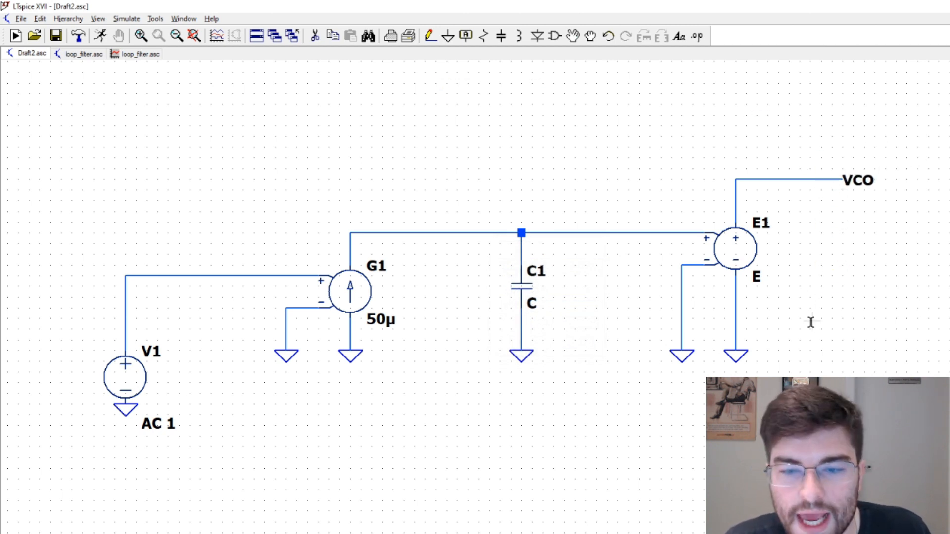
Enter "Laplace = 25meg/s" as the value of the VCO source E1
{"action": "right_click", "coordinate": [742, 256]}
{"action": "left_click", "coordinate": [505, 328]}
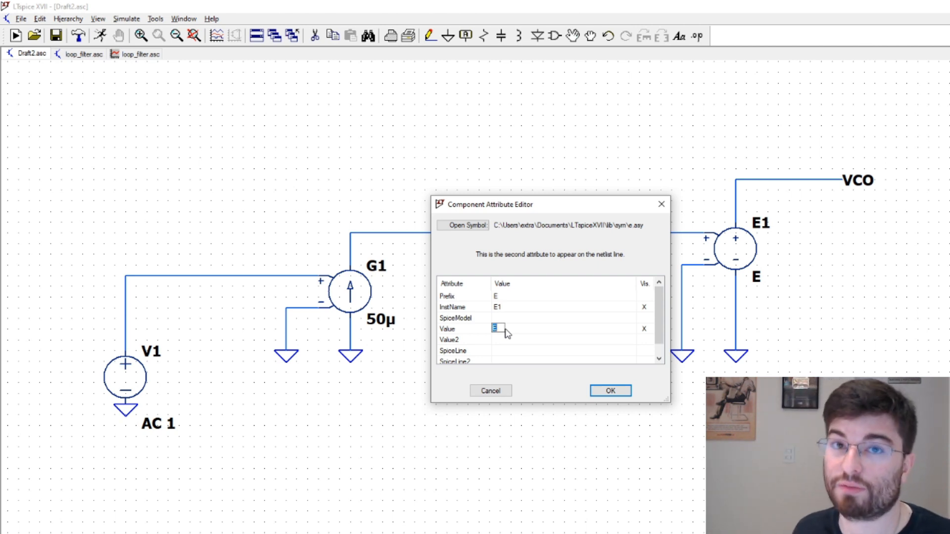
{"action": "type", "text": "Laplace"}
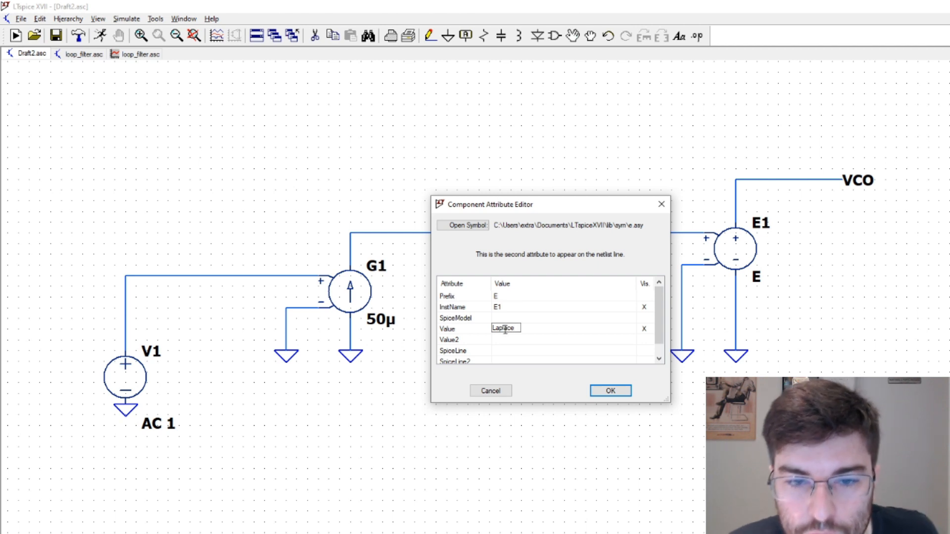
{"action": "left_click_drag", "start_coordinate": [496, 328], "coordinate": [490, 328]}
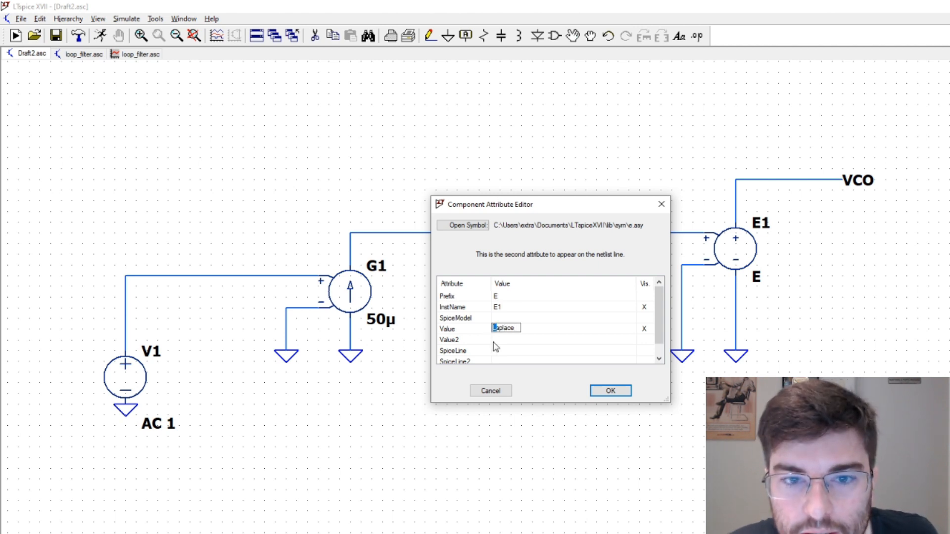
{"action": "left_click", "coordinate": [516, 329]}
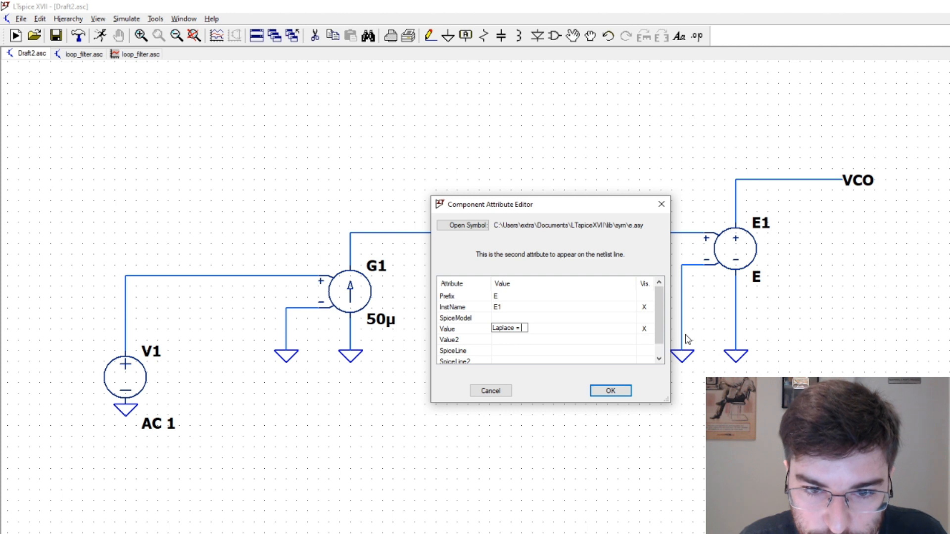
{"action": "type", "text": "= 2"}
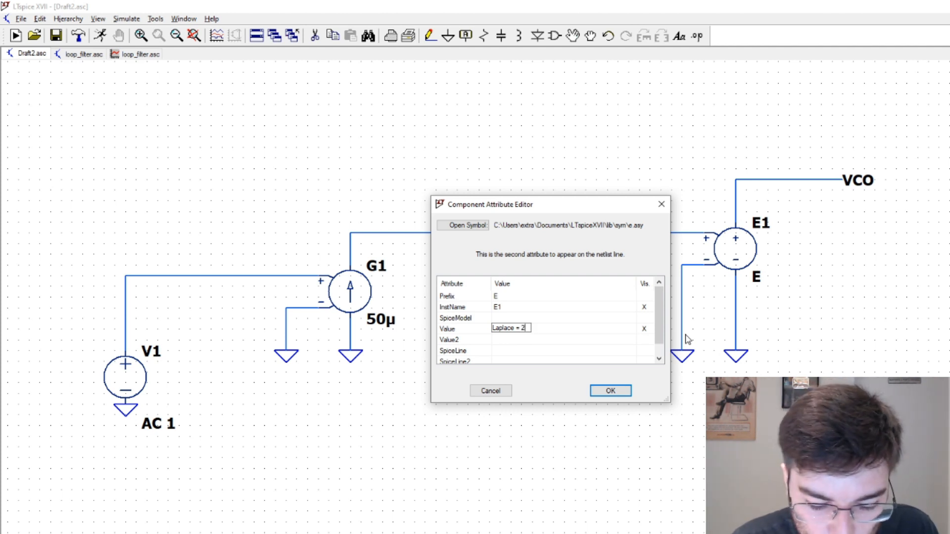
{"action": "type", "text": "5meg"}
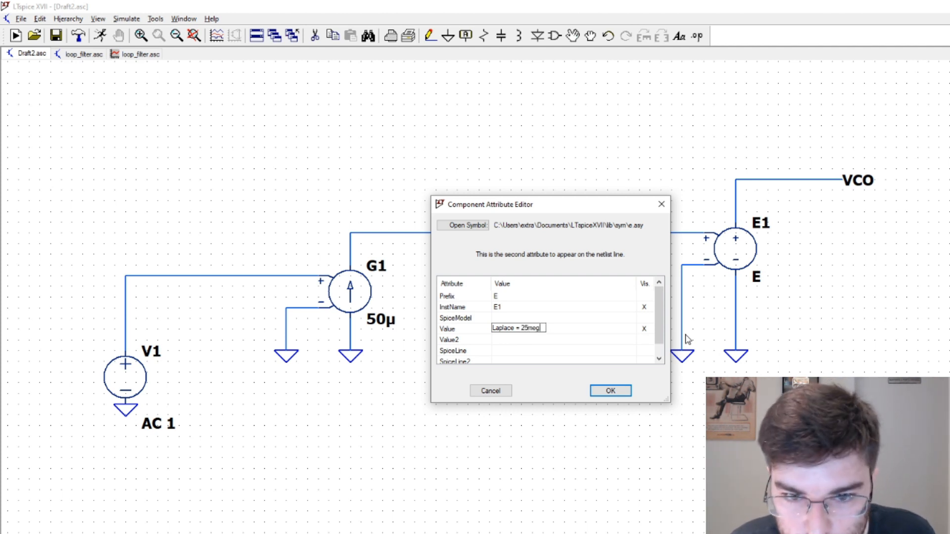
{"action": "type", "text": "/s"}
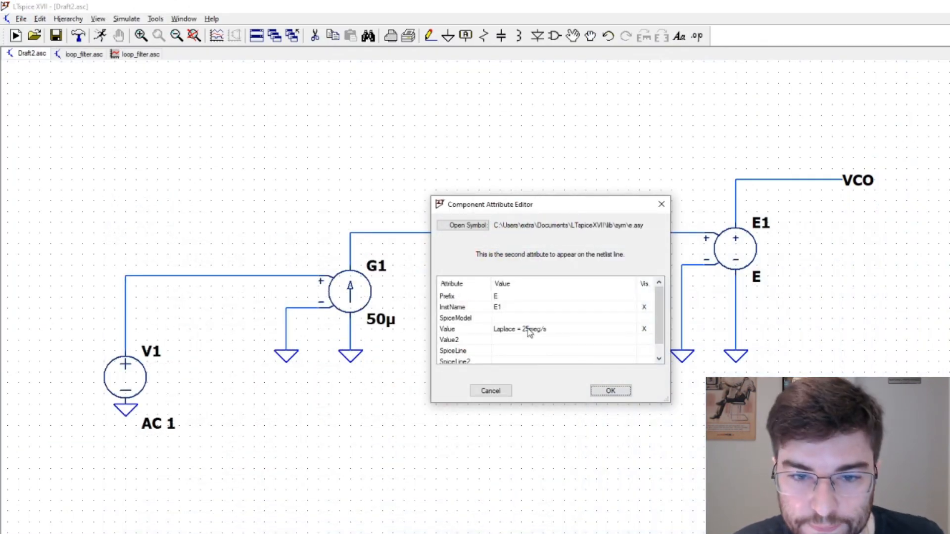
Check the VCO gain in the diagram and correct E1's value to "Laplace = 20meg/s"
{"action": "left_click", "coordinate": [528, 332]}
{"action": "left_click", "coordinate": [529, 328]}
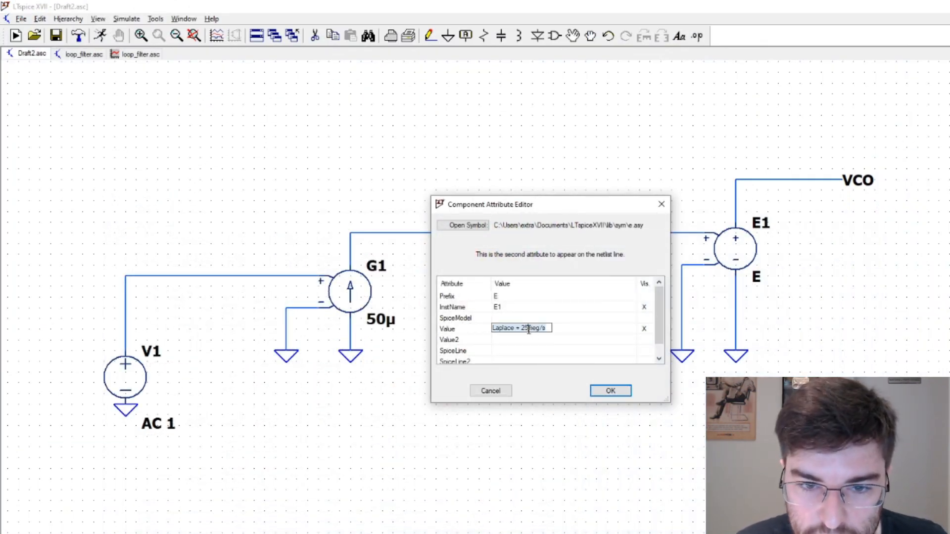
{"action": "key", "text": "BackSpace"}
{"action": "type", "text": "0"}
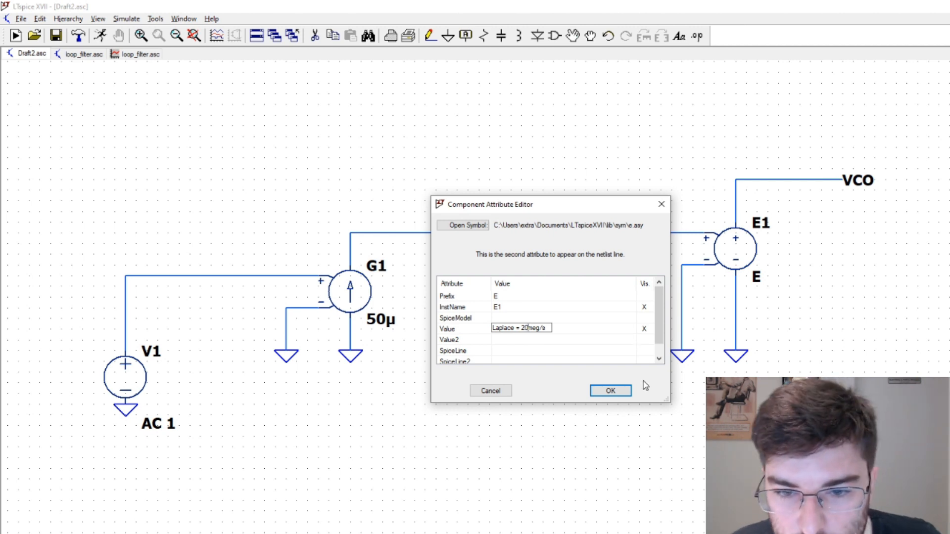
{"action": "left_click", "coordinate": [621, 390]}
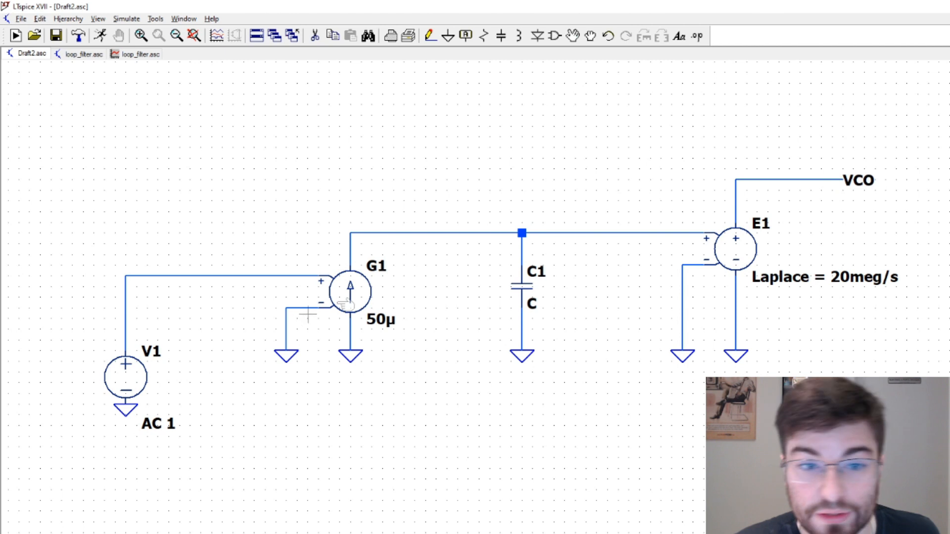
Set the capacitance of loop filter capacitor C1 to 22n
{"action": "scroll", "coordinate": [515, 278], "scroll_direction": "down", "scroll_amount": 1}
{"action": "scroll", "coordinate": [772, 279], "scroll_direction": "up", "scroll_amount": 3}
{"action": "scroll", "coordinate": [772, 278], "scroll_direction": "down", "scroll_amount": 1}
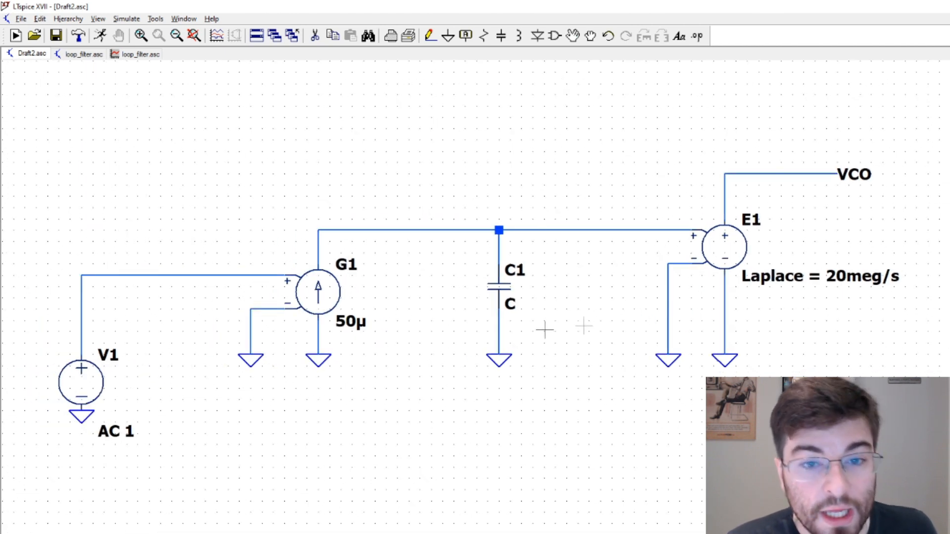
{"action": "right_click", "coordinate": [509, 293]}
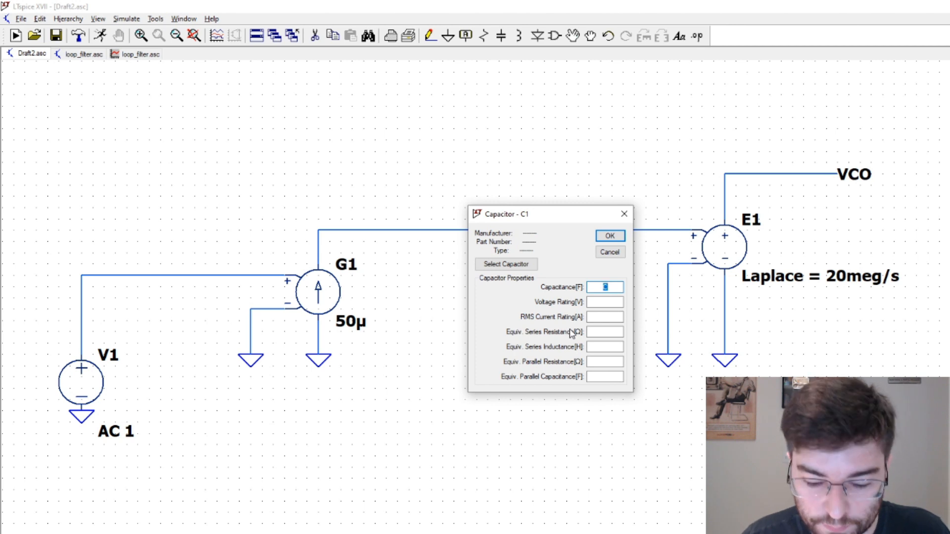
{"action": "type", "text": "22n"}
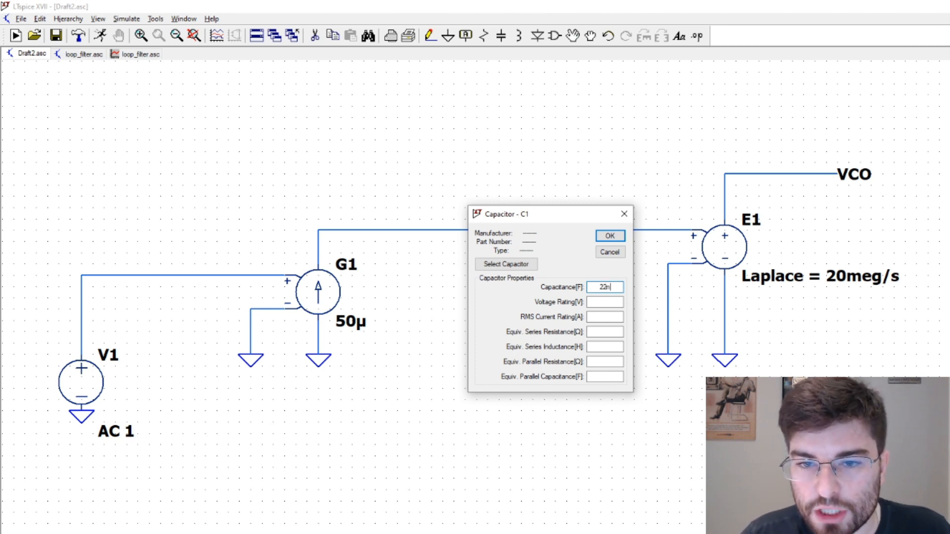
{"action": "key", "text": "Return"}
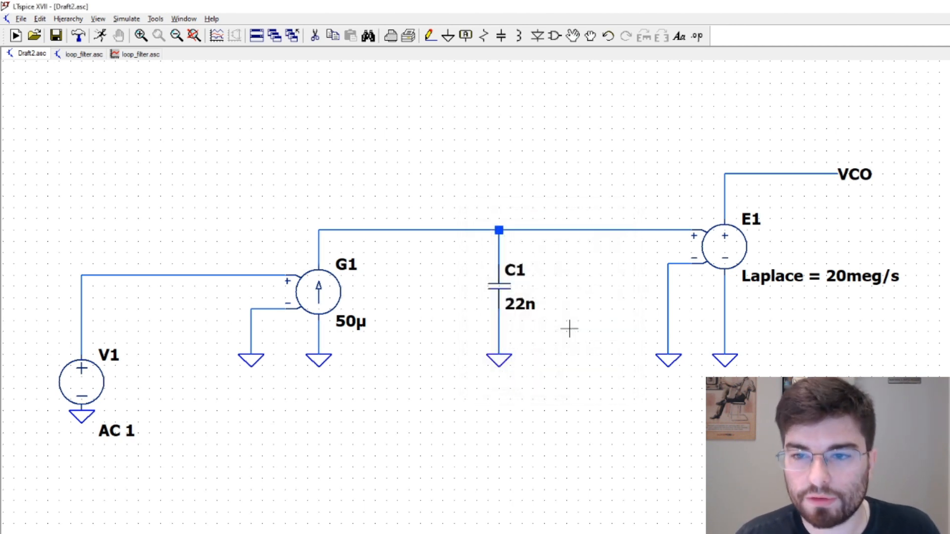
{"action": "scroll", "coordinate": [409, 361], "scroll_direction": "down", "scroll_amount": 1}
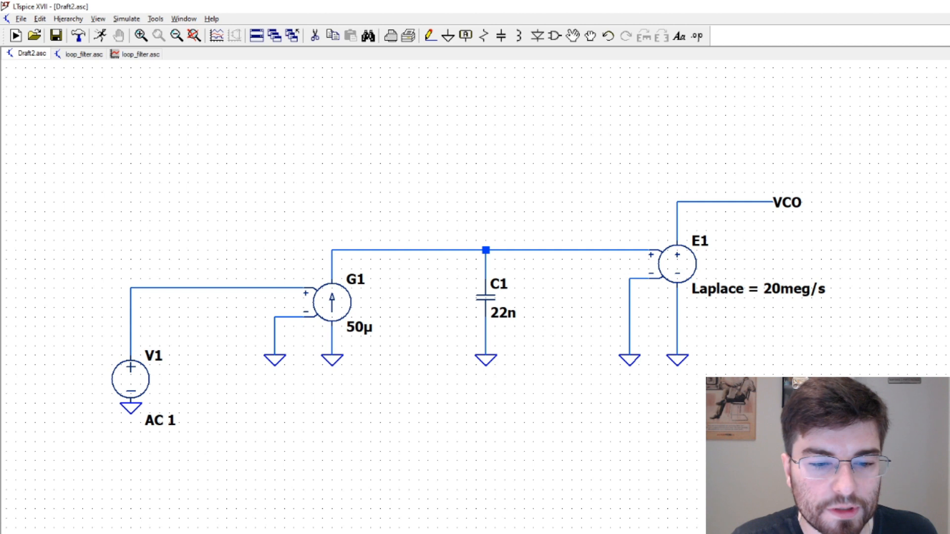
Save the schematic and set up an AC analysis with a decade sweep and 1000 points per decade
{"action": "left_click", "coordinate": [56, 36]}
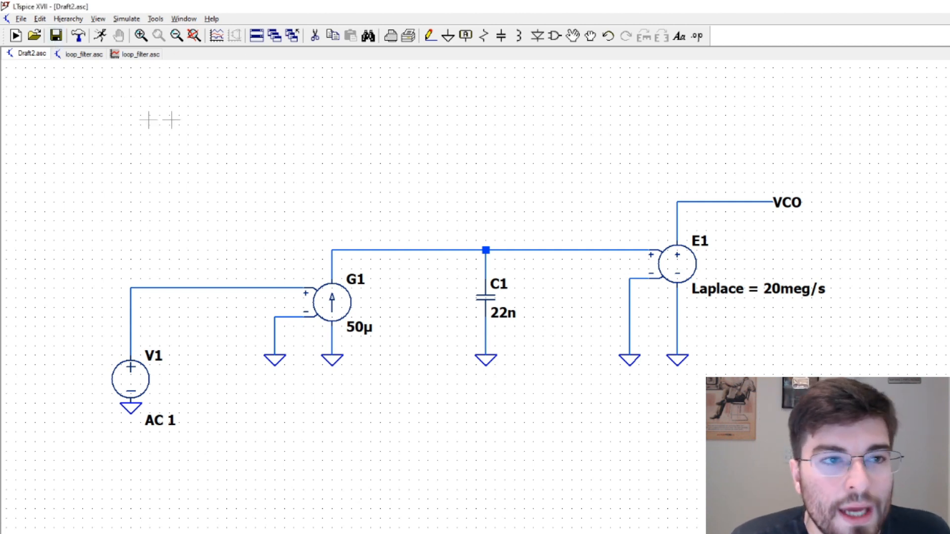
{"action": "left_click", "coordinate": [100, 36]}
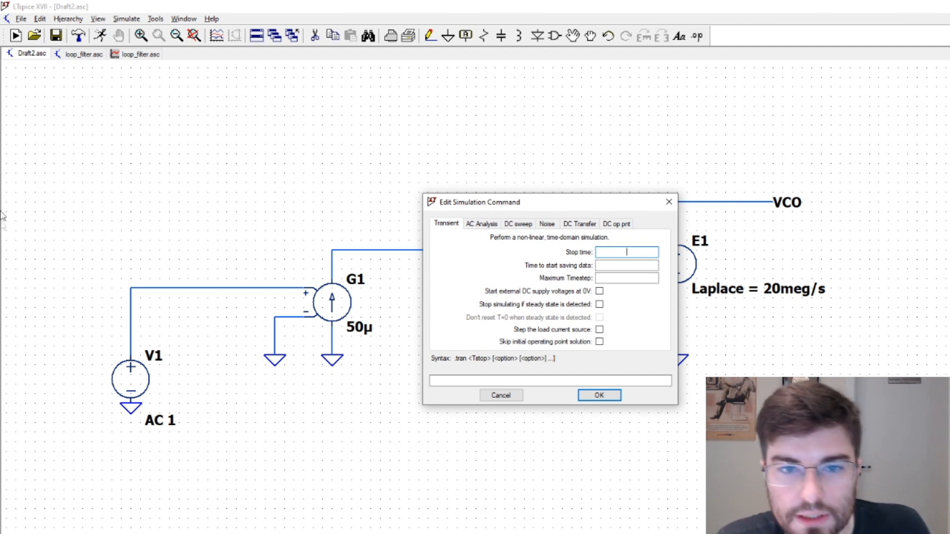
{"action": "left_click", "coordinate": [471, 225]}
{"action": "left_click", "coordinate": [601, 276]}
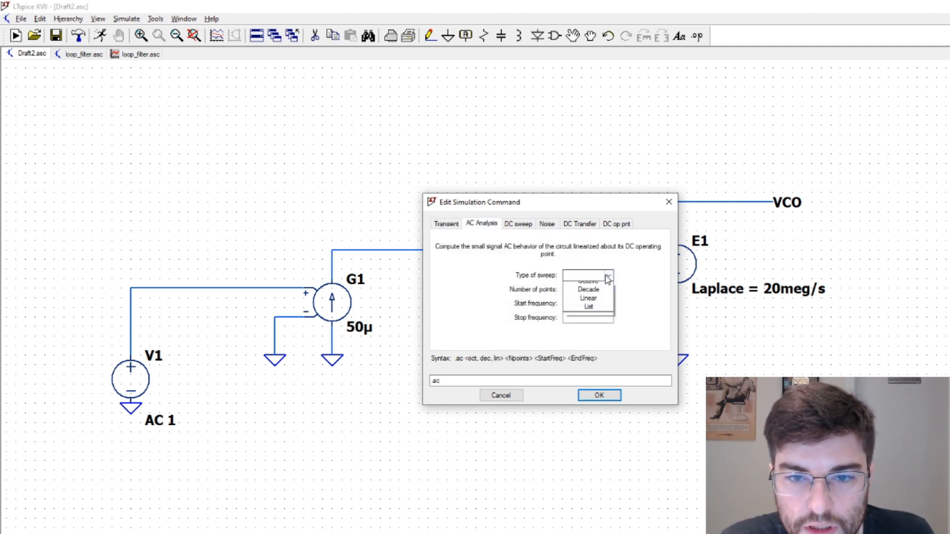
{"action": "left_click", "coordinate": [590, 293]}
{"action": "left_click", "coordinate": [590, 291]}
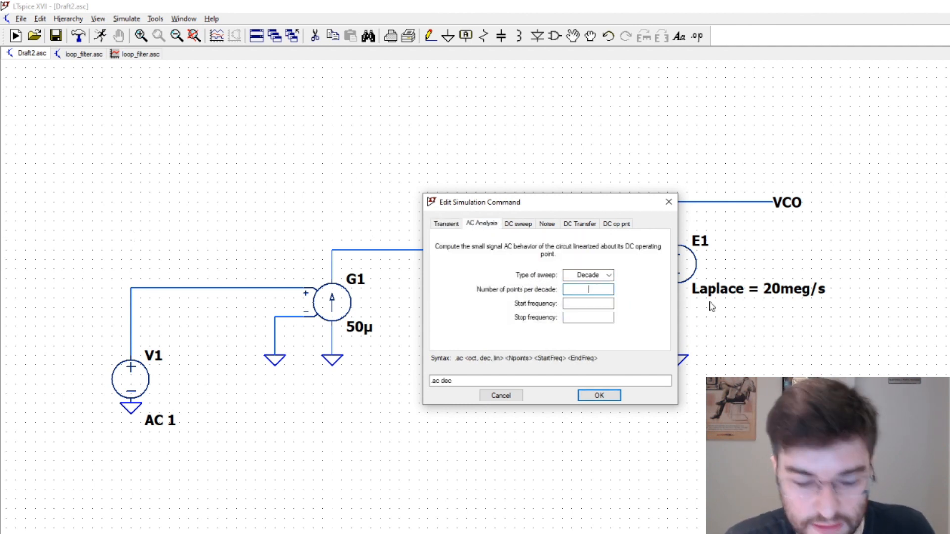
{"action": "type", "text": "1000"}
{"action": "key", "text": "Tab"}
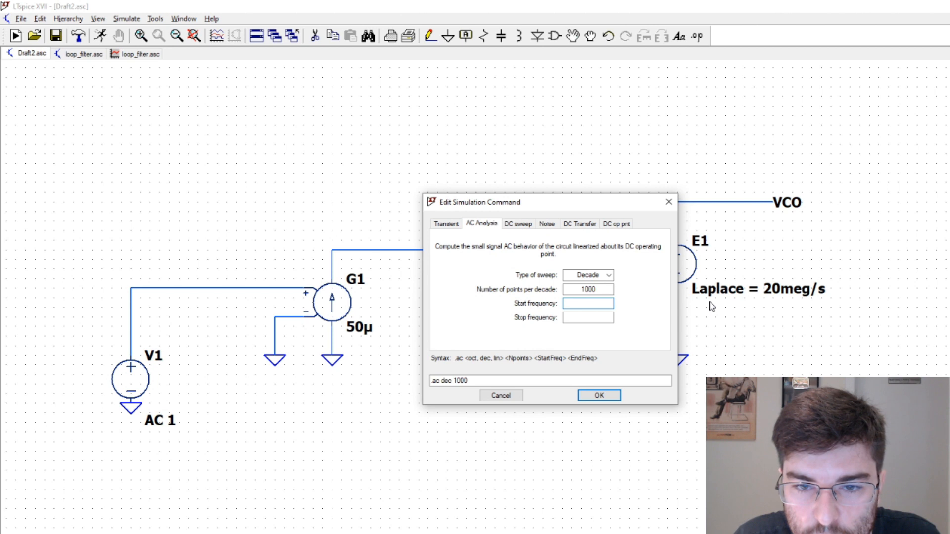
Set the AC sweep from 10 Hz to 100meg and run the simulation
{"action": "type", "text": "1o0"}
{"action": "key", "text": "Tab"}
{"action": "type", "text": "100meg"}
{"action": "key", "text": "Return"}
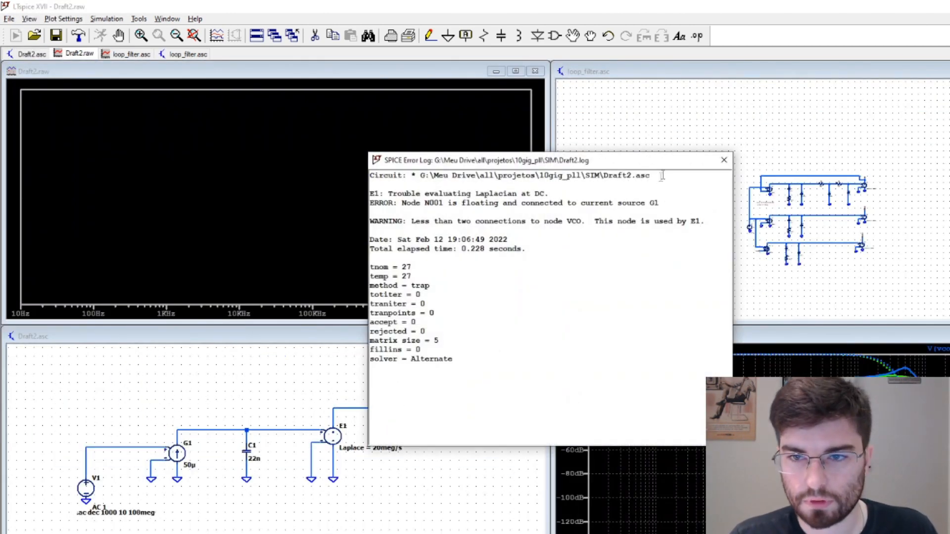
Dismiss the error log and close the loop_filter schematic without saving its changes
{"action": "left_click", "coordinate": [730, 161]}
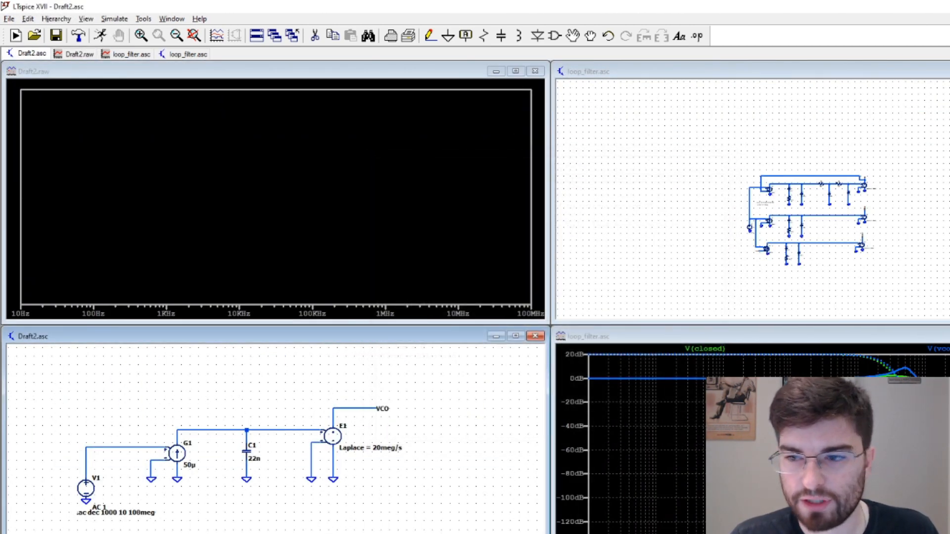
{"action": "left_click", "coordinate": [949, 71]}
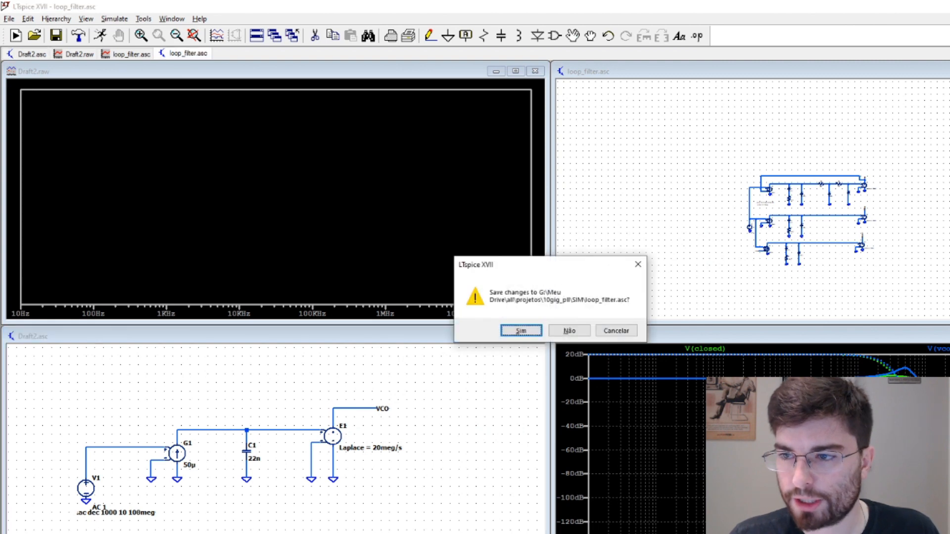
{"action": "left_click", "coordinate": [566, 331]}
Widen the Draft2 plot and schematic windows across the workspace and plot the voltage of net VCO
{"action": "left_click_drag", "start_coordinate": [548, 222], "coordinate": [949, 221]}
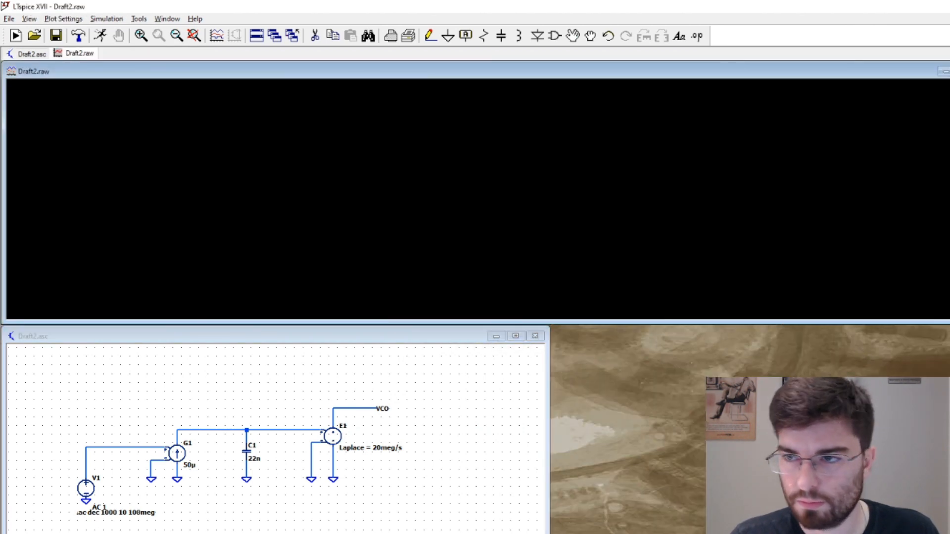
{"action": "left_click_drag", "start_coordinate": [550, 412], "coordinate": [949, 412]}
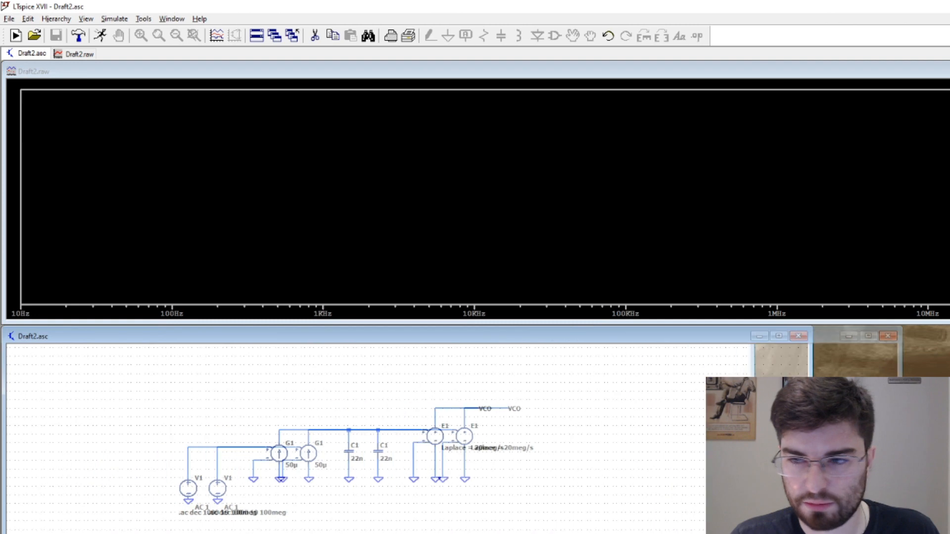
{"action": "left_click", "coordinate": [631, 408]}
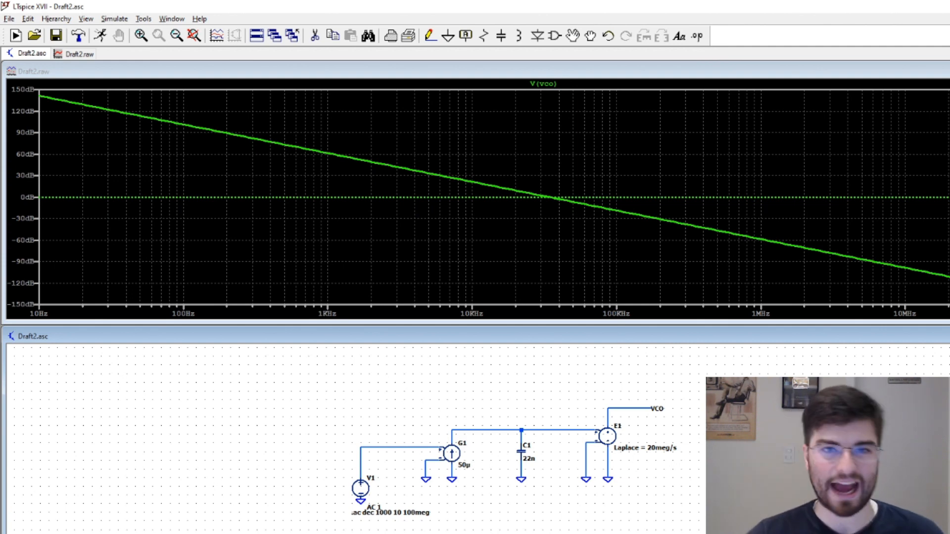
Examine the loop model schematic from source V1 to the VCO output at a larger scale
{"action": "scroll", "coordinate": [604, 473], "scroll_direction": "up", "scroll_amount": 4}
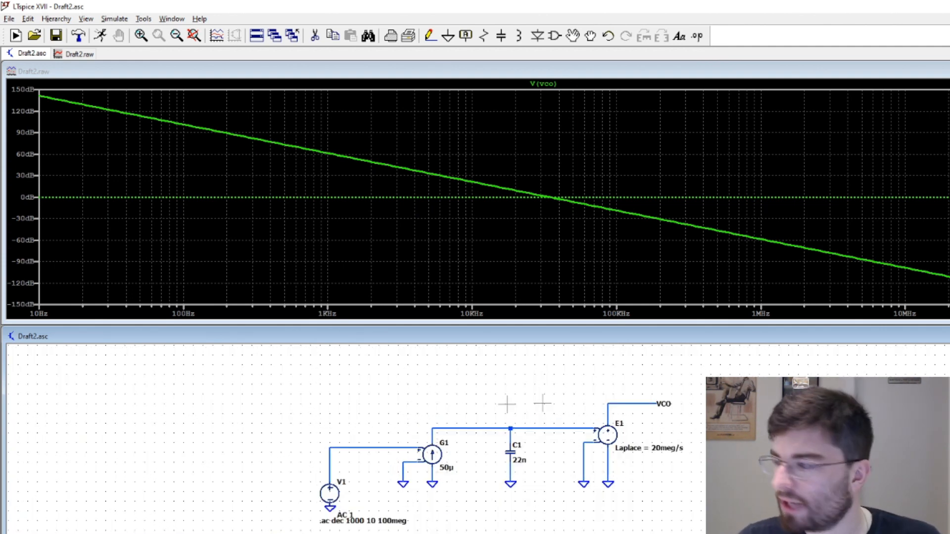
{"action": "scroll", "coordinate": [802, 473], "scroll_direction": "up", "scroll_amount": 1}
{"action": "scroll", "coordinate": [802, 474], "scroll_direction": "down", "scroll_amount": 3}
{"action": "scroll", "coordinate": [802, 473], "scroll_direction": "up", "scroll_amount": 5}
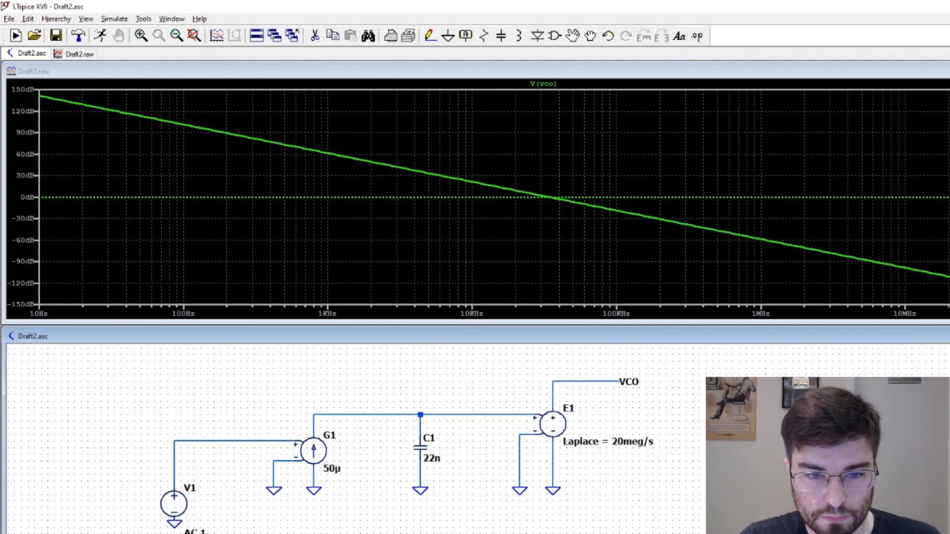
{"action": "scroll", "coordinate": [458, 438], "scroll_direction": "down", "scroll_amount": 2}
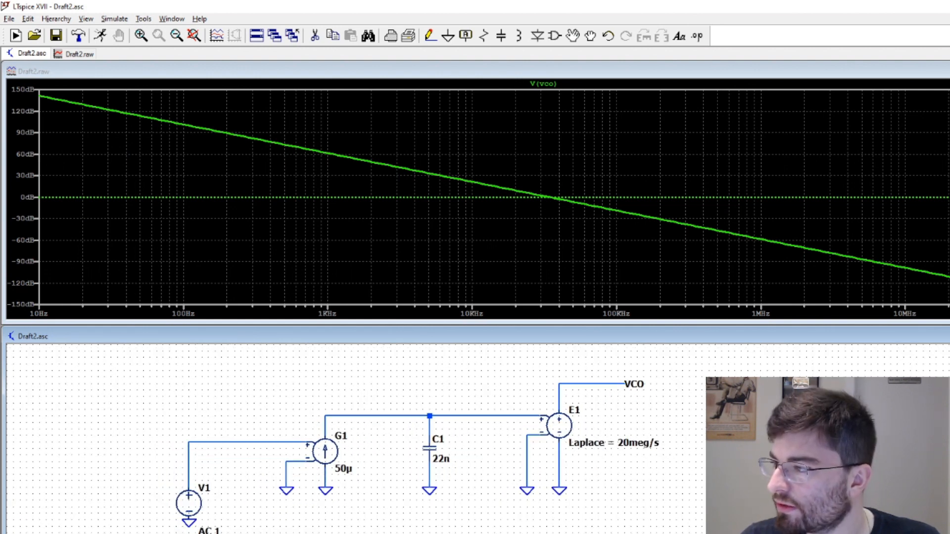
{"action": "scroll", "coordinate": [672, 441], "scroll_direction": "up", "scroll_amount": 3}
{"action": "scroll", "coordinate": [672, 441], "scroll_direction": "down", "scroll_amount": 3}
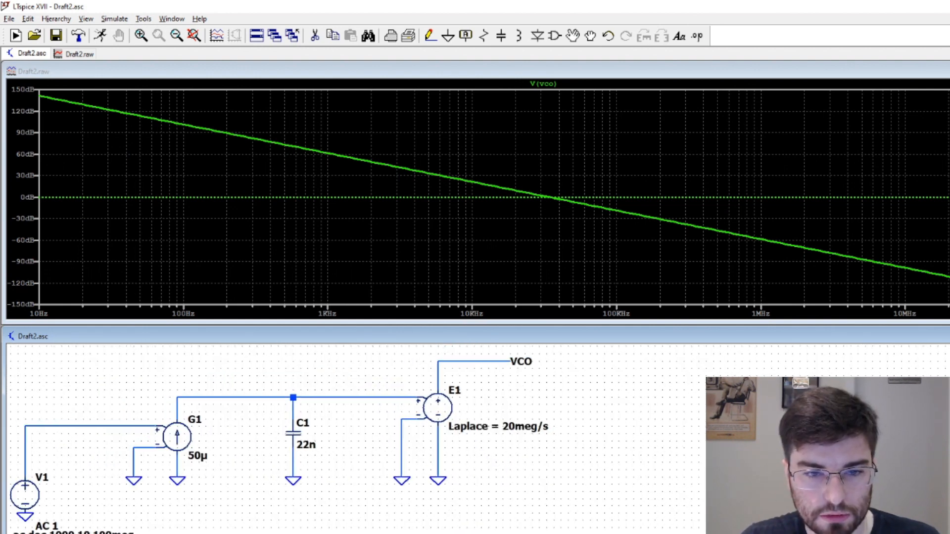
{"action": "scroll", "coordinate": [672, 441], "scroll_direction": "up", "scroll_amount": 1}
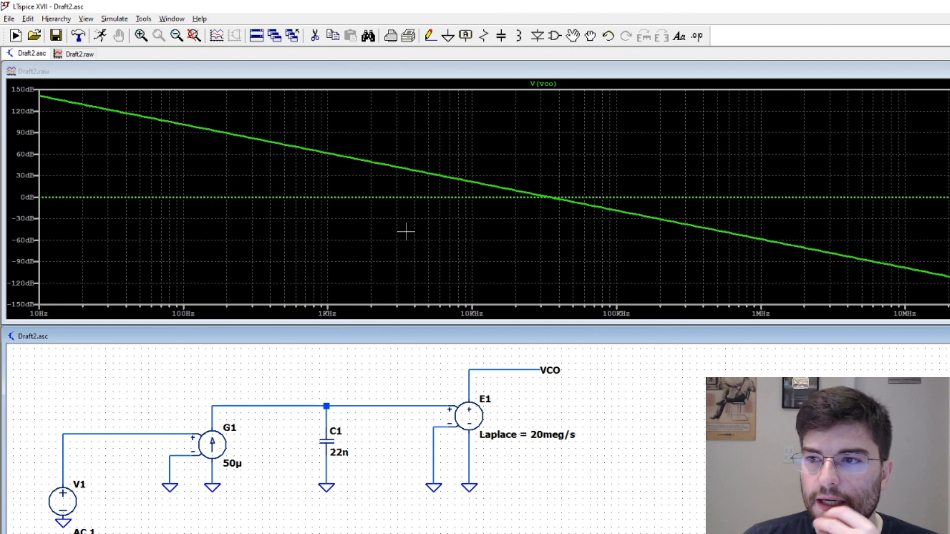
Narrow the plot window to reveal the phase axis, then attach a cursor to V(vco) and place it at the 0 dB crossing
{"action": "mouse_move", "coordinate": [949, 215]}
{"action": "left_mouse_down"}
{"action": "mouse_move", "coordinate": [833, 215]}
{"action": "mouse_move", "coordinate": [946, 215]}
{"action": "left_mouse_up"}
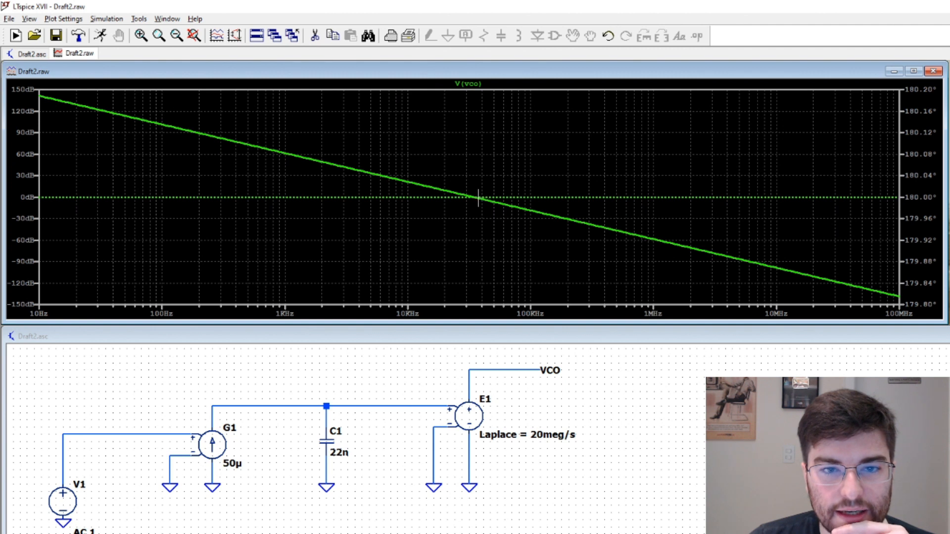
{"action": "left_click", "coordinate": [470, 83]}
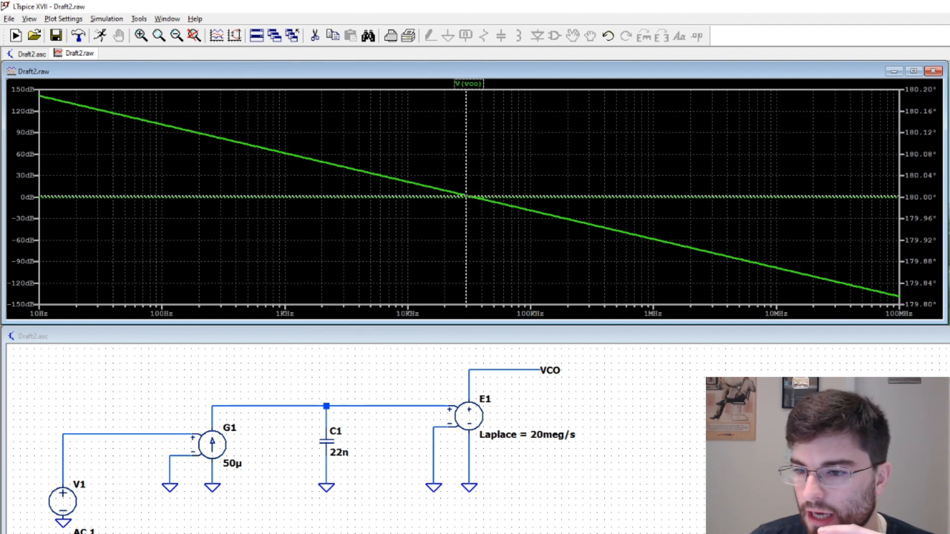
{"action": "left_click_drag", "start_coordinate": [716, 136], "coordinate": [691, 126]}
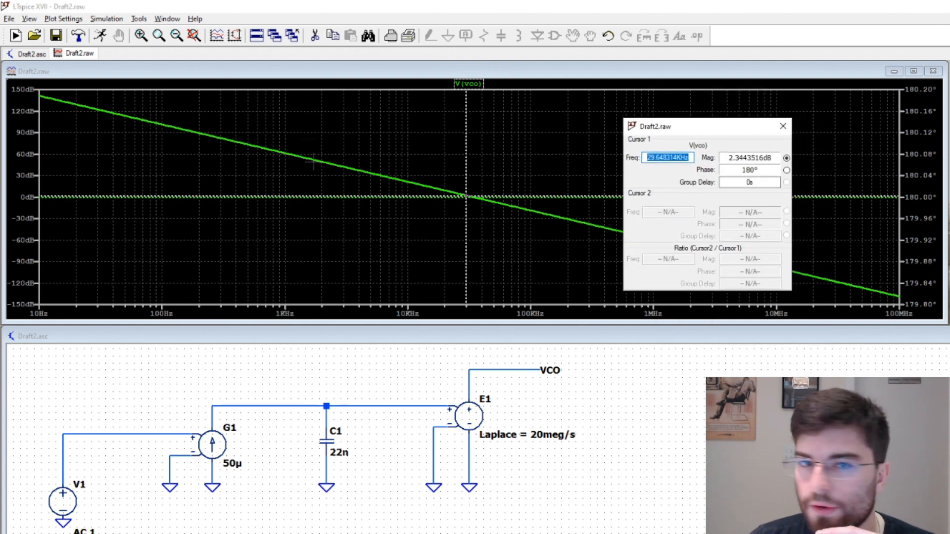
{"action": "left_click_drag", "start_coordinate": [466, 142], "coordinate": [473, 144]}
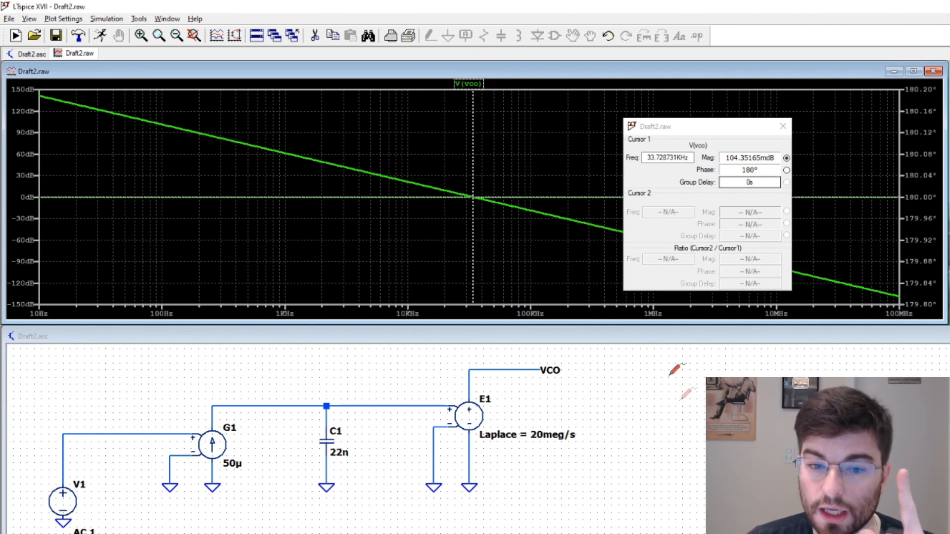
Cut the wire between G1's negative control input and ground, and attach a net label VCO to that input
{"action": "left_click", "coordinate": [698, 434]}
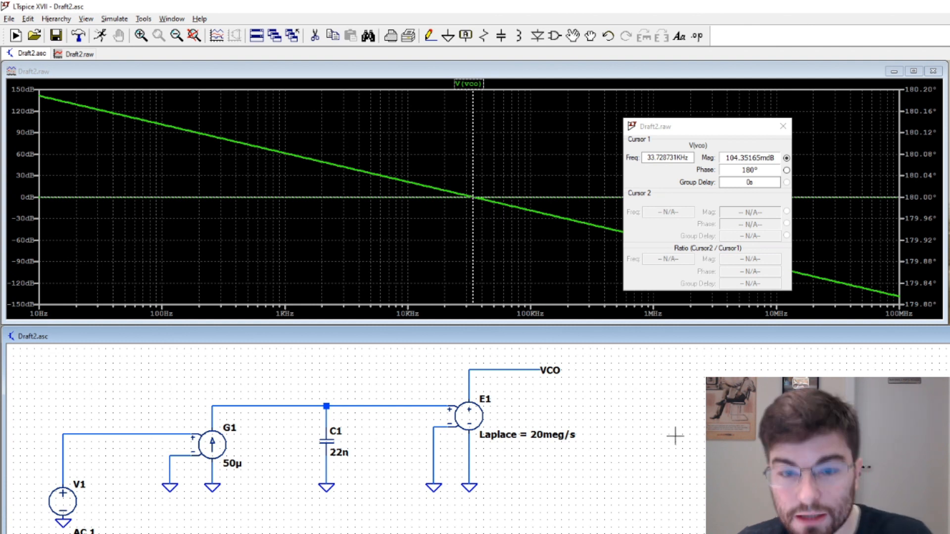
{"action": "key", "text": "F5"}
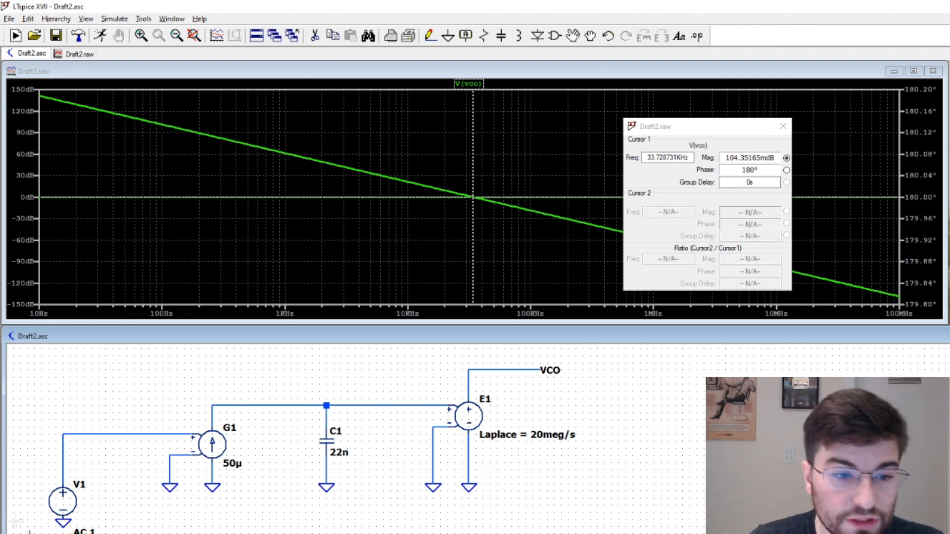
{"action": "left_click", "coordinate": [170, 475]}
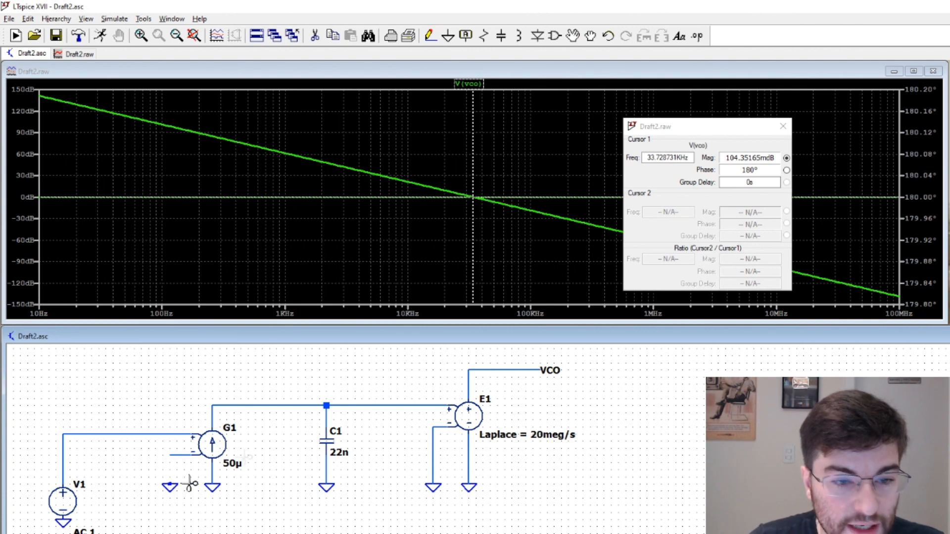
{"action": "scroll", "coordinate": [460, 486], "scroll_direction": "up", "scroll_amount": 2}
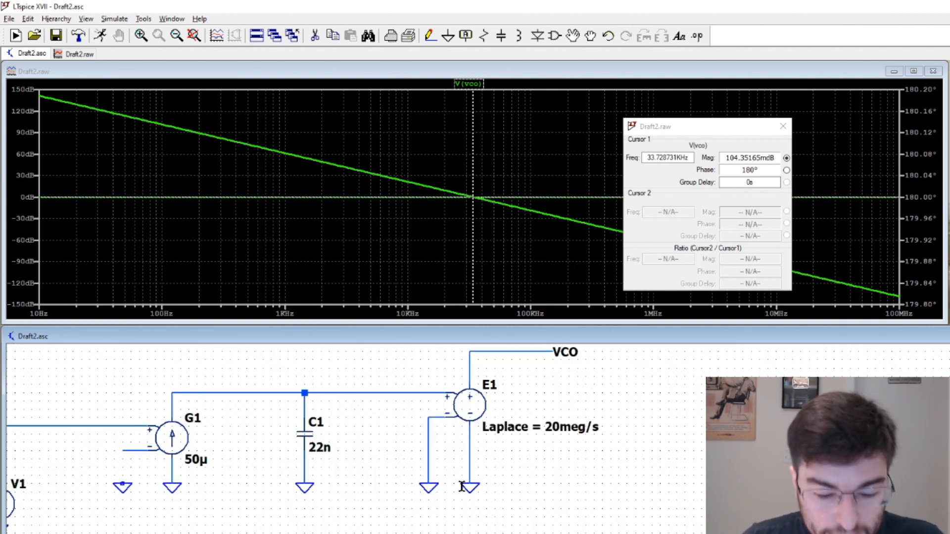
{"action": "key", "text": "F4"}
{"action": "type", "text": "VCO"}
{"action": "key", "text": "Return"}
{"action": "left_click", "coordinate": [469, 386]}
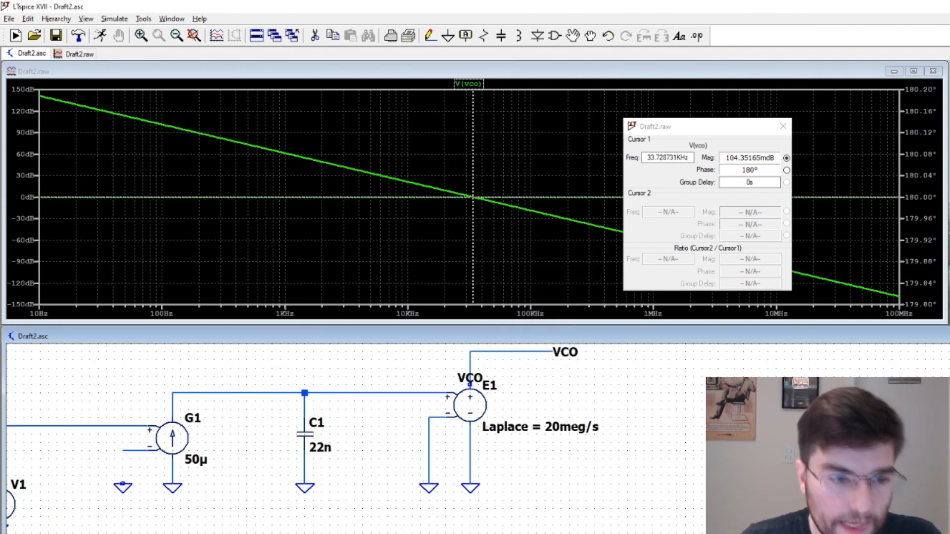
{"action": "left_click", "coordinate": [123, 450]}
{"action": "key", "text": "Escape"}
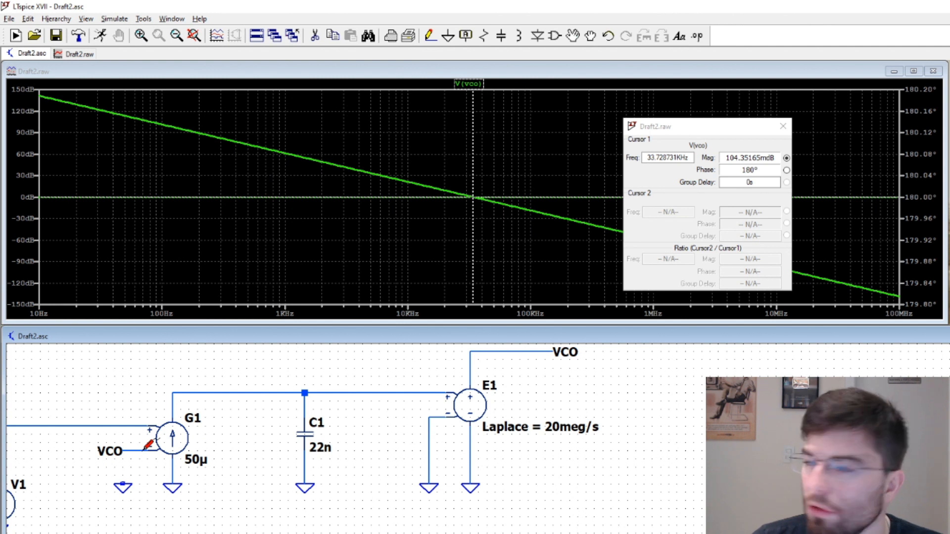
Replace the VCO label on G1's negative input with a feedback wire to the VCO output node above E1
{"action": "key", "text": "F5"}
{"action": "left_click", "coordinate": [109, 452]}
{"action": "key", "text": "F3"}
{"action": "left_click", "coordinate": [123, 450]}
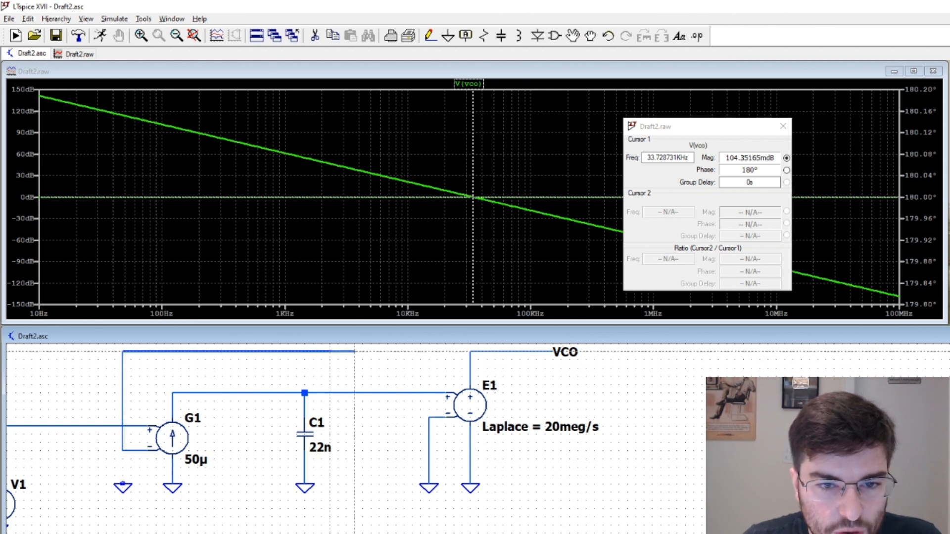
{"action": "left_click", "coordinate": [470, 351]}
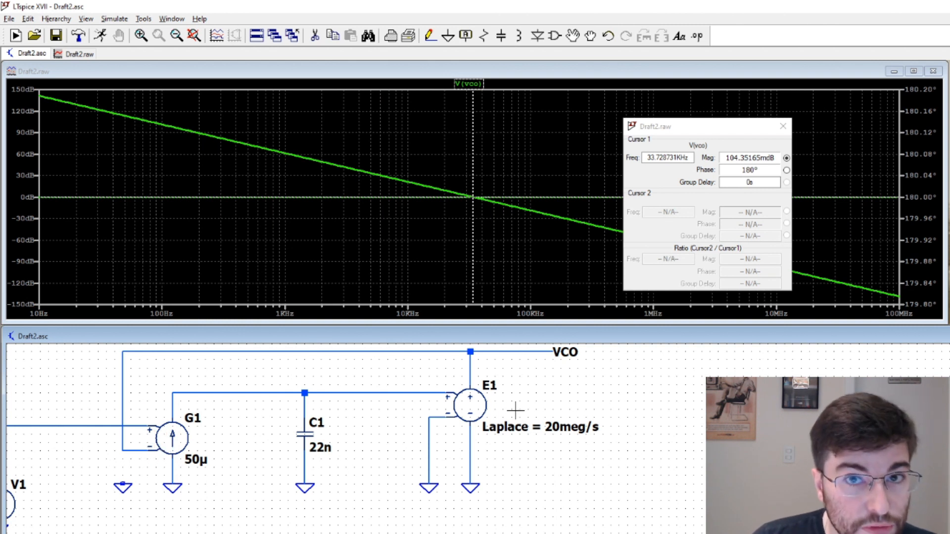
Run the AC analysis of the closed loop and place the V(vco) cursor near the resonance peak at about 33.3 kHz
{"action": "left_click", "coordinate": [512, 266]}
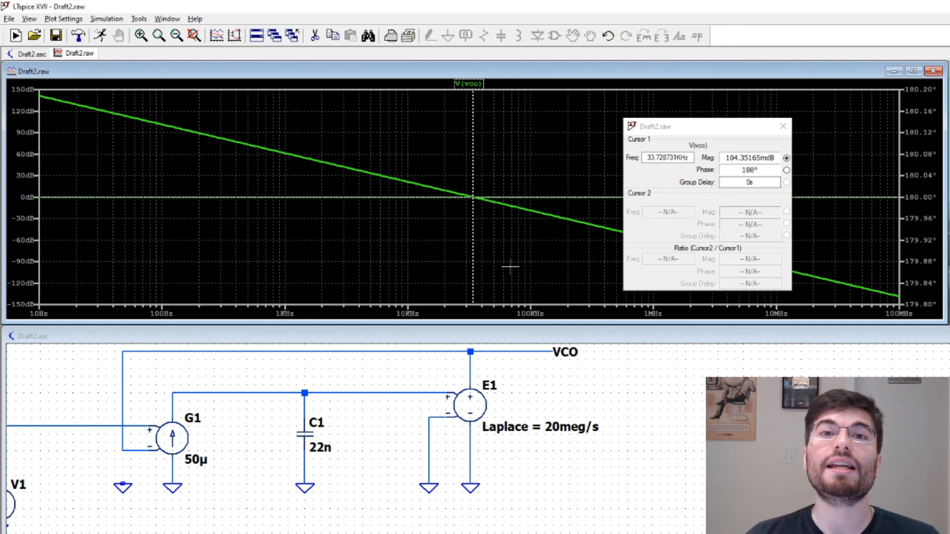
{"action": "left_click", "coordinate": [100, 36]}
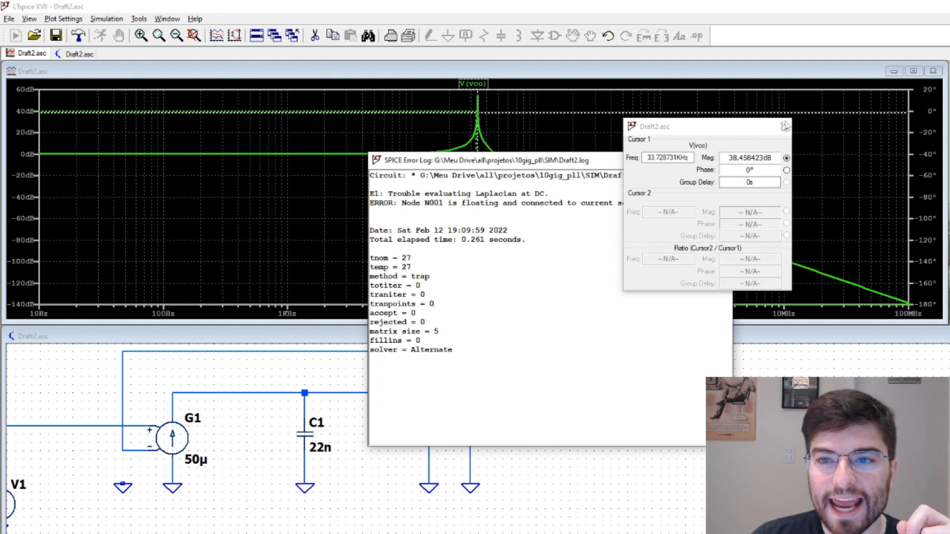
{"action": "left_click_drag", "start_coordinate": [570, 162], "coordinate": [515, 183]}
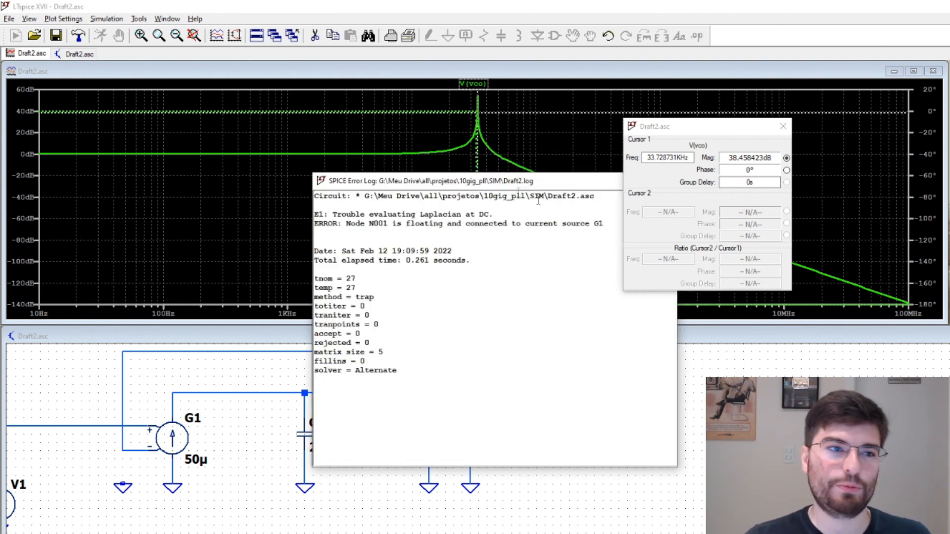
{"action": "left_click_drag", "start_coordinate": [584, 183], "coordinate": [471, 195]}
{"action": "left_click", "coordinate": [556, 193]}
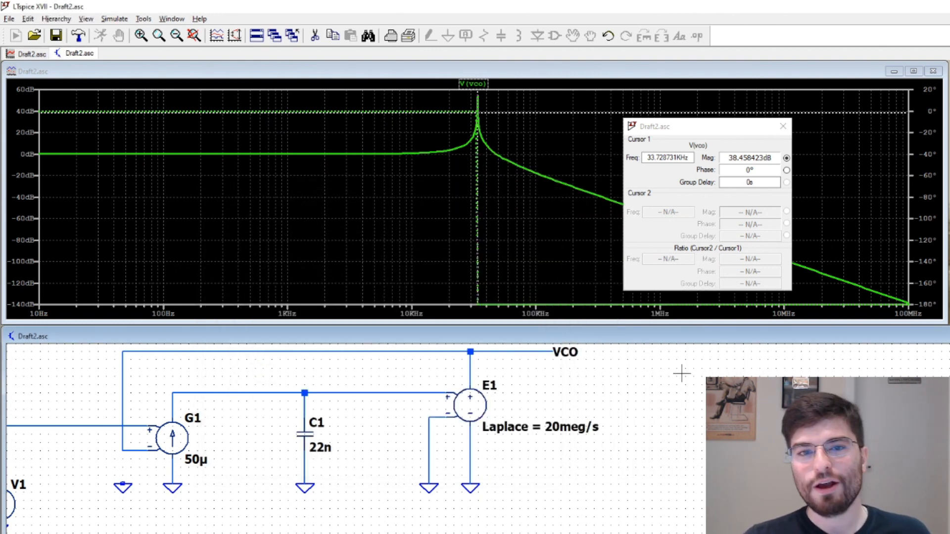
{"action": "left_click_drag", "start_coordinate": [476, 184], "coordinate": [476, 189]}
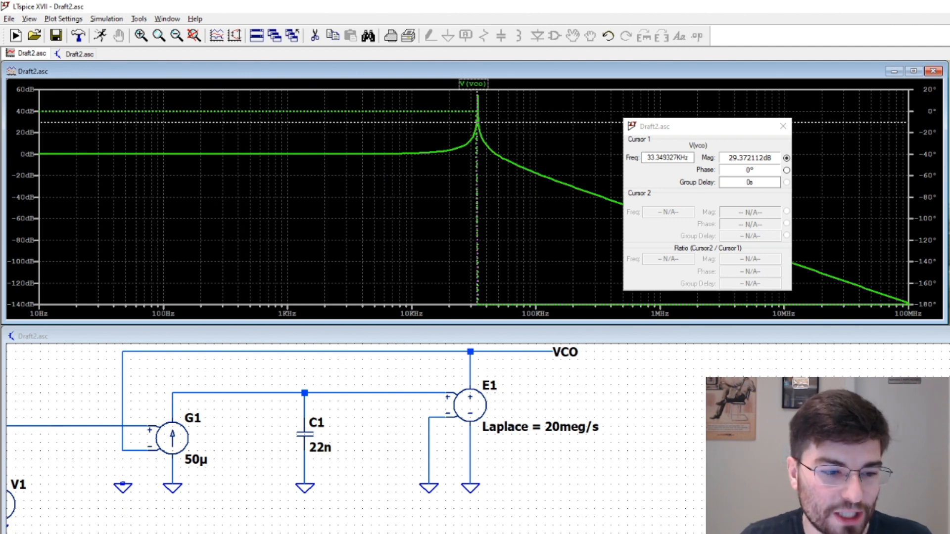
Set the AC analysis to 10k points per decade, rerun it and dismiss the error log
{"action": "key", "text": "alt+Tab"}
{"action": "left_click_drag", "start_coordinate": [597, 289], "coordinate": [571, 285]}
{"action": "type", "text": "10k"}
{"action": "key", "text": "Return"}
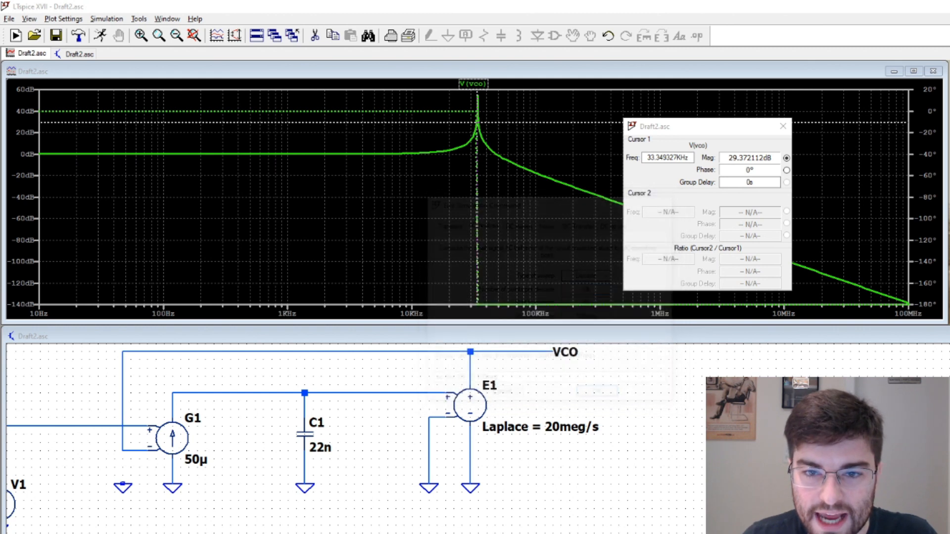
{"action": "left_click", "coordinate": [100, 36]}
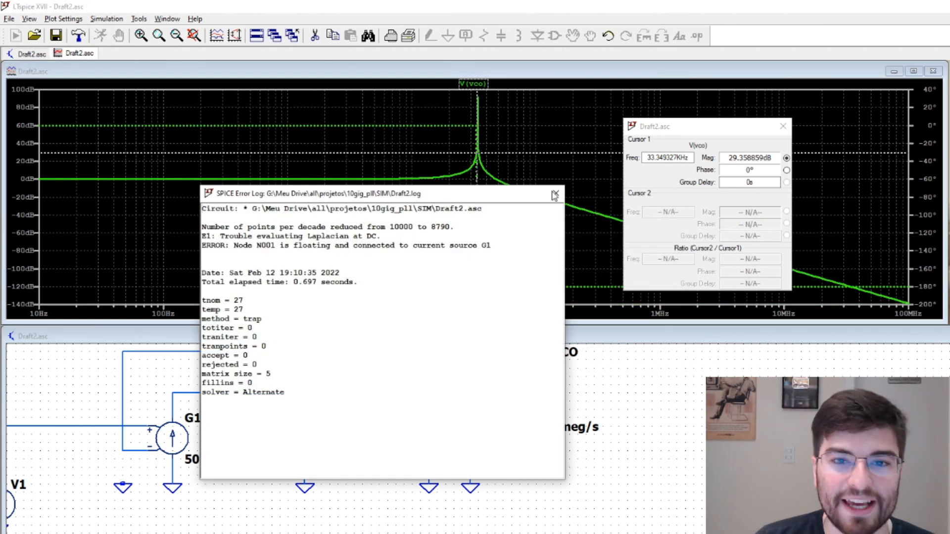
{"action": "left_click", "coordinate": [553, 193]}
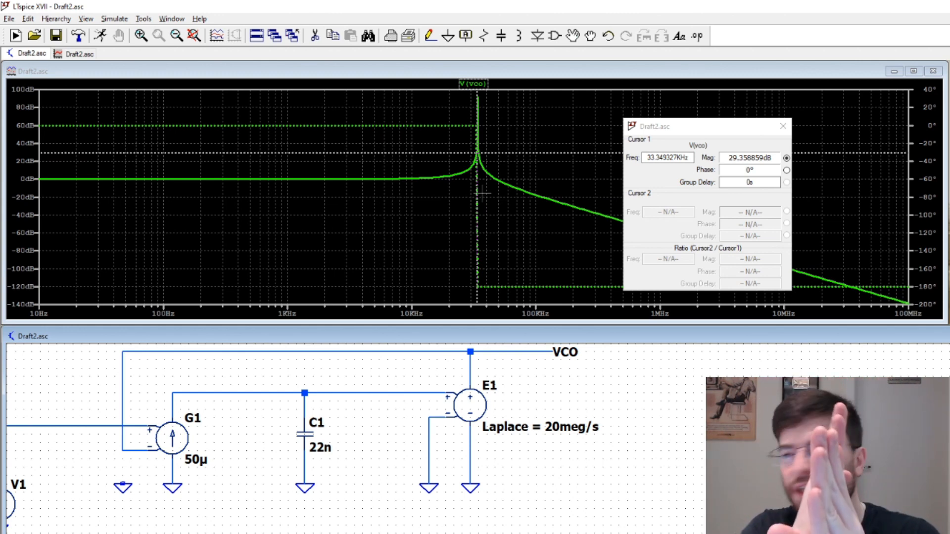
Set the AC analysis to 1k points per decade, rerun it and dismiss the error log
{"action": "right_click", "coordinate": [115, 528]}
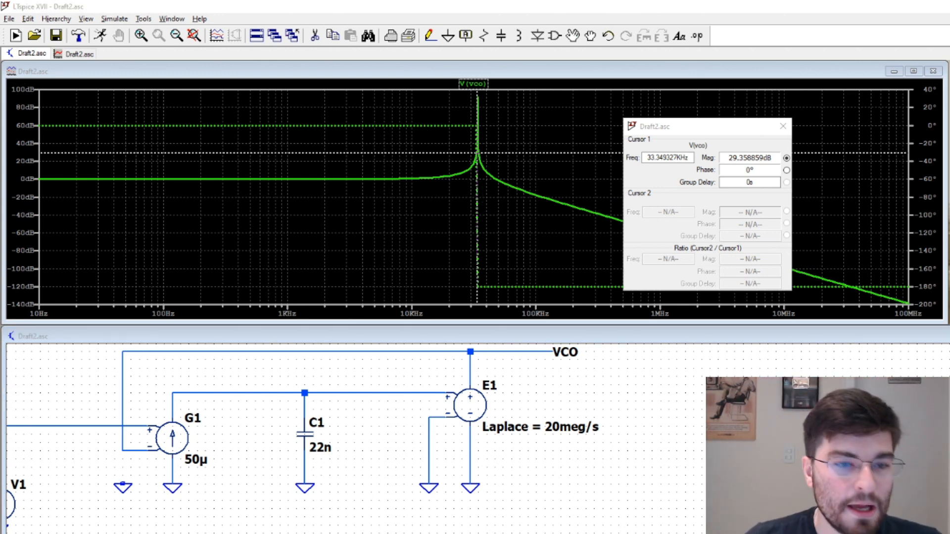
{"action": "key", "text": "BackSpace"}
{"action": "key", "text": "BackSpace"}
{"action": "type", "text": "k"}
{"action": "key", "text": "Return"}
{"action": "left_click", "coordinate": [102, 40]}
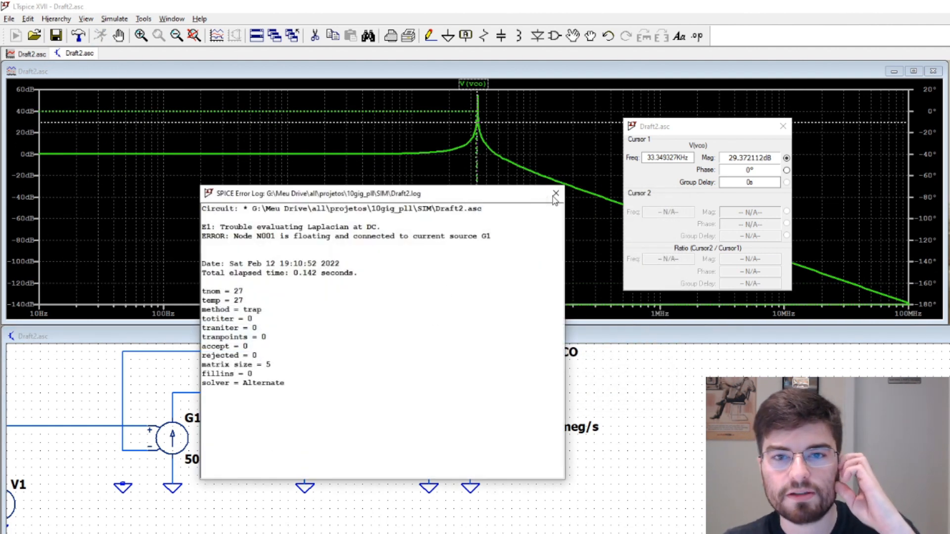
{"action": "left_click", "coordinate": [555, 193]}
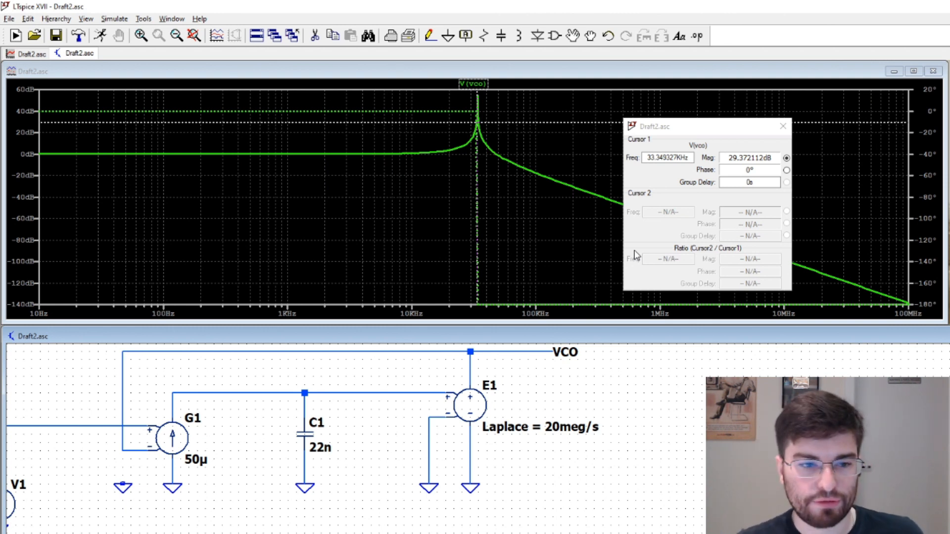
Open the loop by deleting the feedback wires and reconnect G1's negative control input to its ground
{"action": "scroll", "coordinate": [389, 517], "scroll_direction": "up", "scroll_amount": 4}
{"action": "scroll", "coordinate": [594, 517], "scroll_direction": "down", "scroll_amount": 5}
{"action": "scroll", "coordinate": [299, 403], "scroll_direction": "down", "scroll_amount": 1}
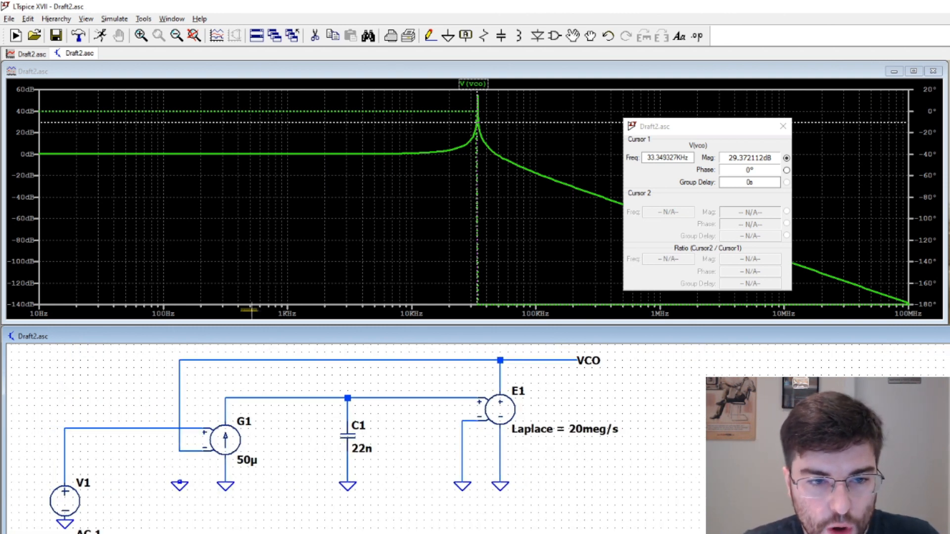
{"action": "scroll", "coordinate": [217, 350], "scroll_direction": "up", "scroll_amount": 1}
{"action": "scroll", "coordinate": [217, 351], "scroll_direction": "up", "scroll_amount": 1}
{"action": "key", "text": "Delete"}
{"action": "left_click", "coordinate": [174, 363]}
{"action": "left_click", "coordinate": [171, 391]}
{"action": "key", "text": "F3"}
{"action": "left_click", "coordinate": [171, 512]}
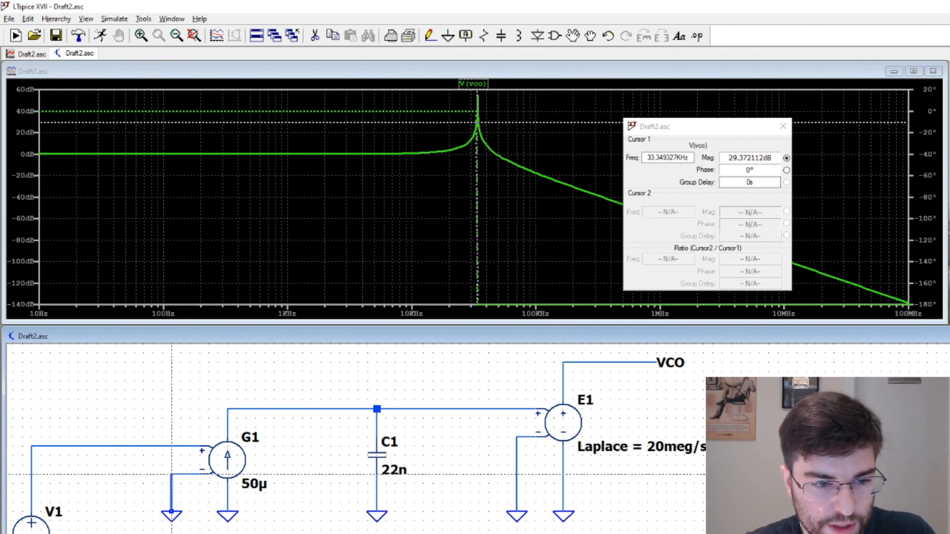
{"action": "left_click", "coordinate": [172, 474]}
Rerun the AC analysis on the open loop and dismiss the error log
{"action": "left_click", "coordinate": [100, 36]}
{"action": "key", "text": "ctrl+l"}
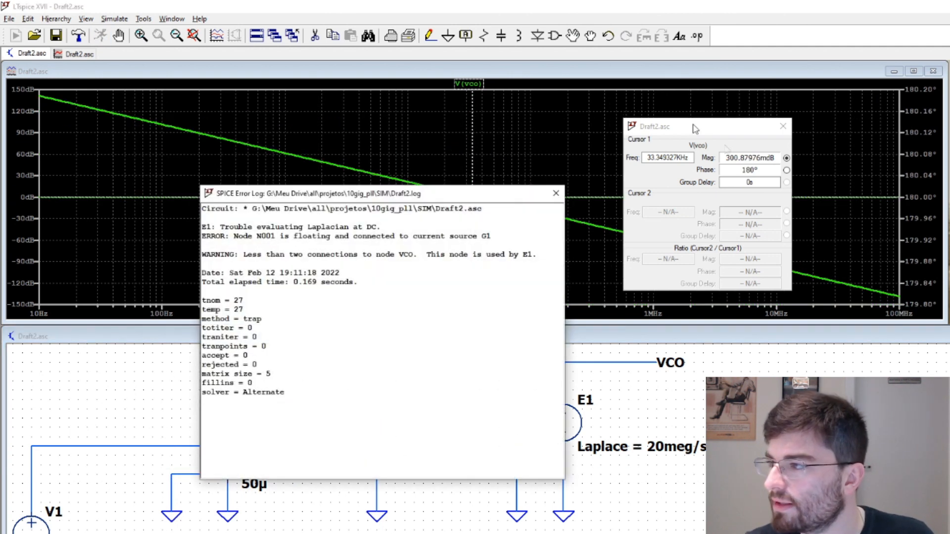
{"action": "left_click", "coordinate": [555, 195]}
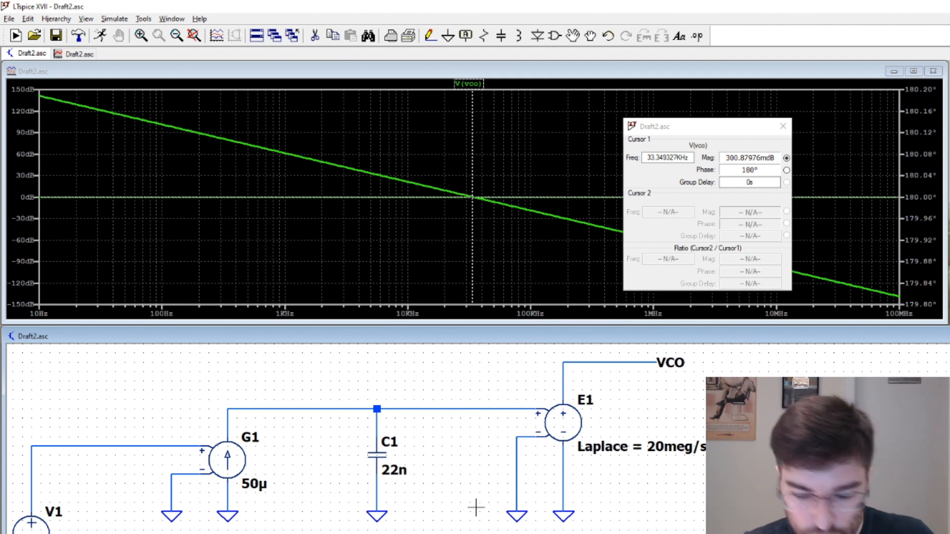
Move capacitor C1 up toward the filter node and insert a resistor in series between it and its ground
{"action": "left_click", "coordinate": [375, 456]}
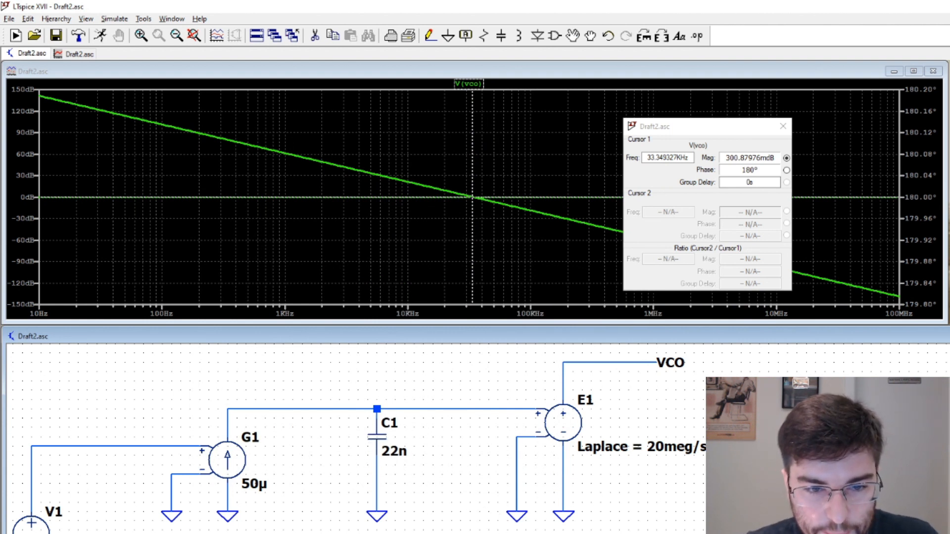
{"action": "left_click", "coordinate": [375, 437]}
{"action": "key", "text": "r"}
{"action": "left_click", "coordinate": [377, 483]}
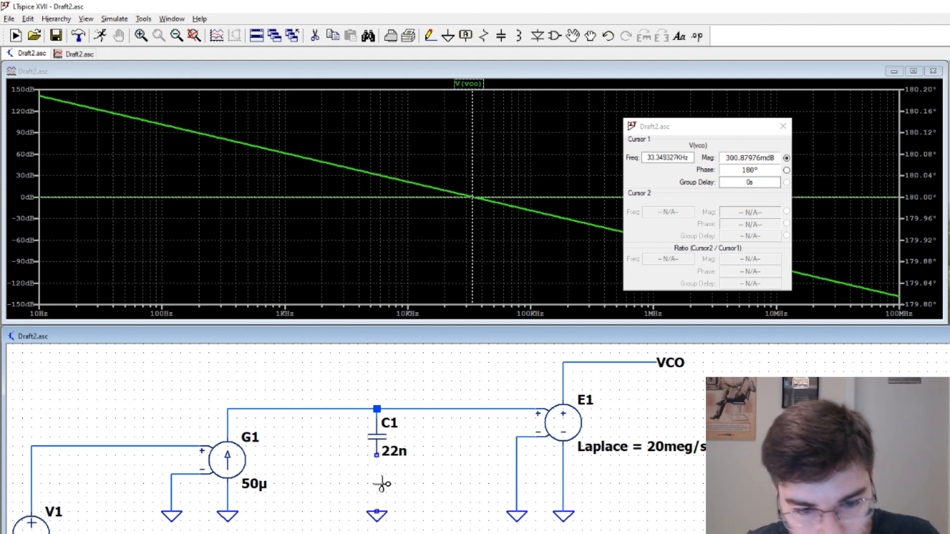
{"action": "left_click", "coordinate": [377, 483]}
{"action": "key", "text": "Escape"}
{"action": "key", "text": "F3"}
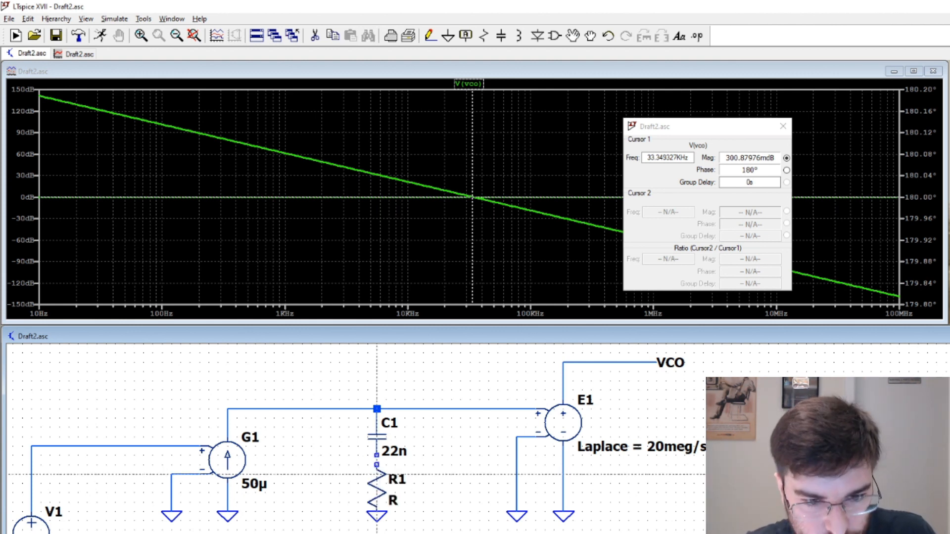
{"action": "left_click", "coordinate": [377, 456]}
{"action": "key", "text": "Escape"}
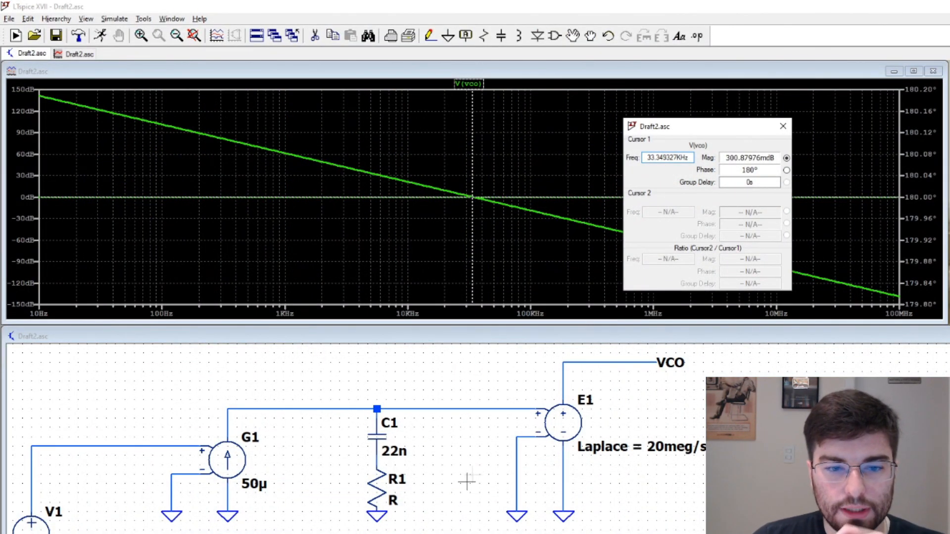
Set the resistance of R1 to 10 Ω
{"action": "right_click", "coordinate": [380, 489]}
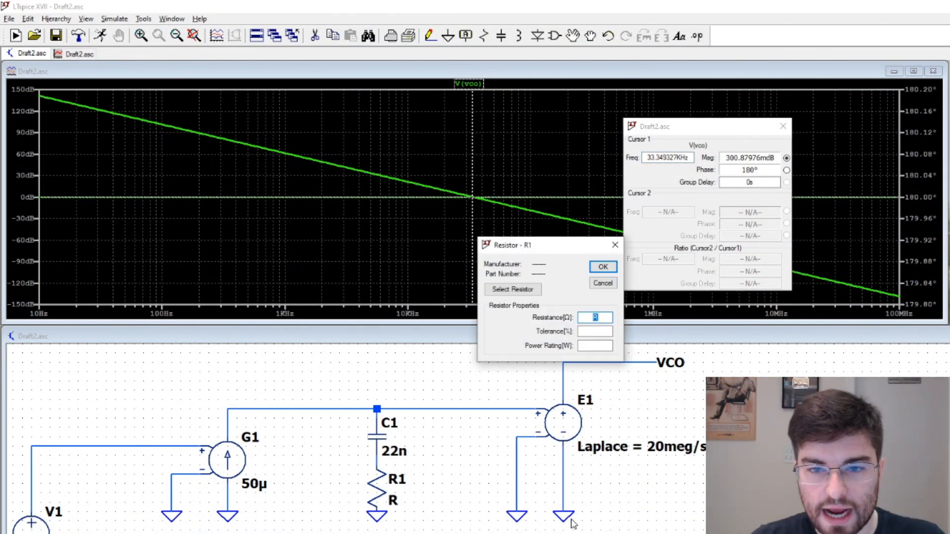
{"action": "type", "text": "10"}
{"action": "key", "text": "Return"}
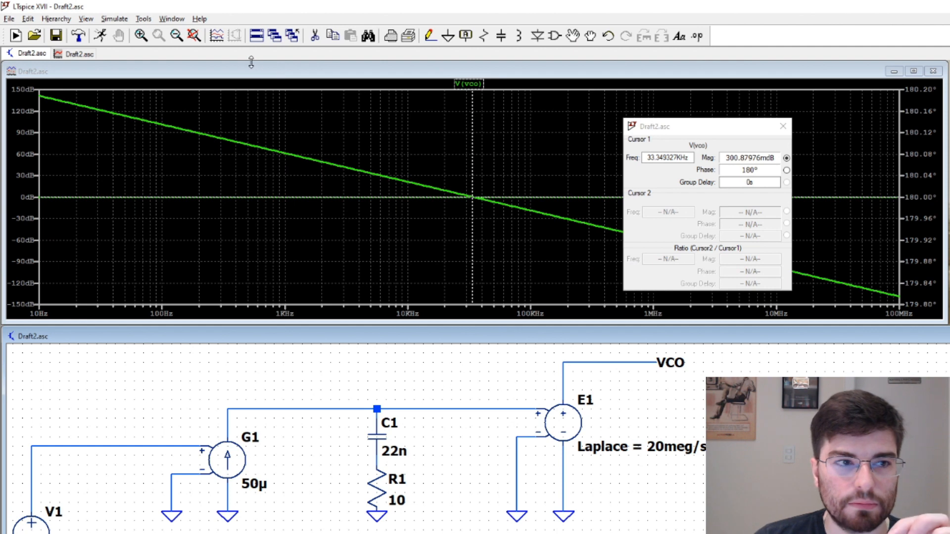
Close the cursor readout and rerun the open-loop AC analysis with the series resistor, dismissing the error log
{"action": "left_click", "coordinate": [783, 126]}
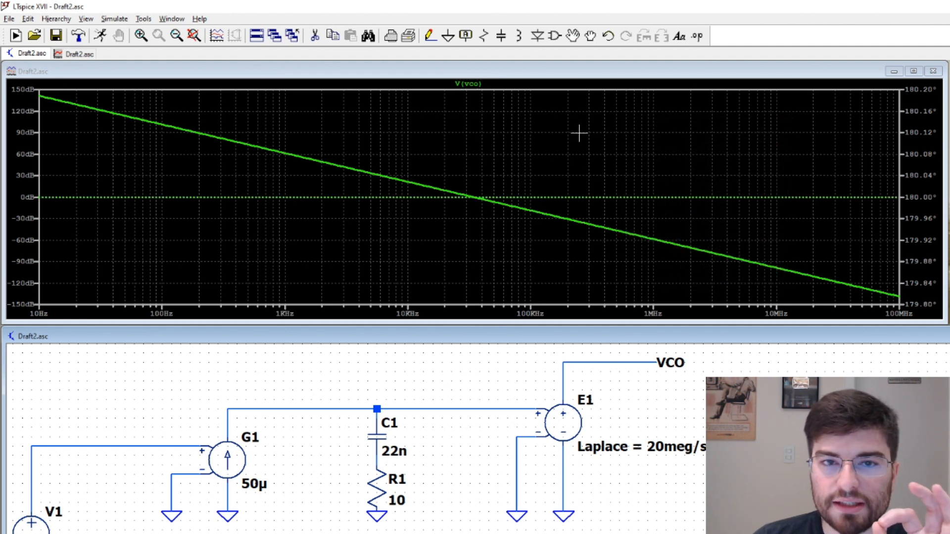
{"action": "left_click", "coordinate": [102, 37]}
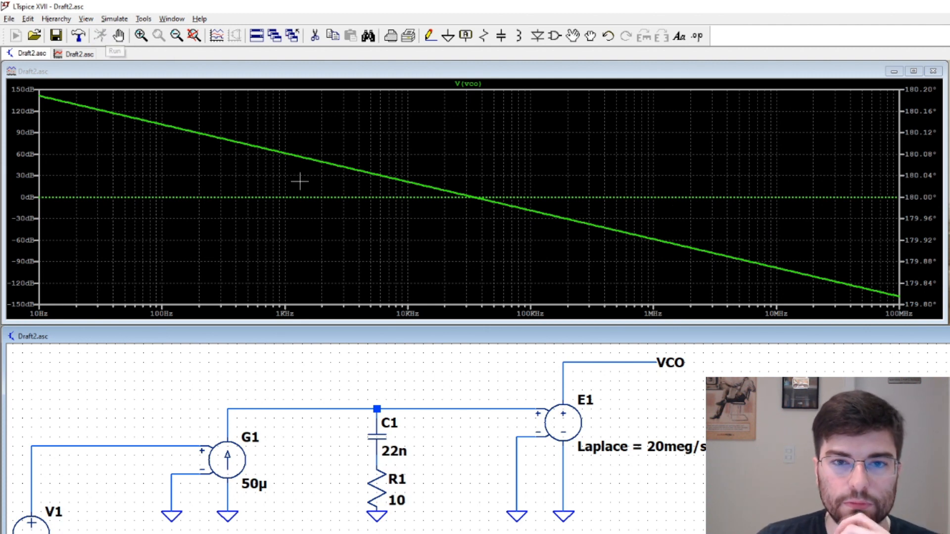
{"action": "left_click", "coordinate": [555, 193]}
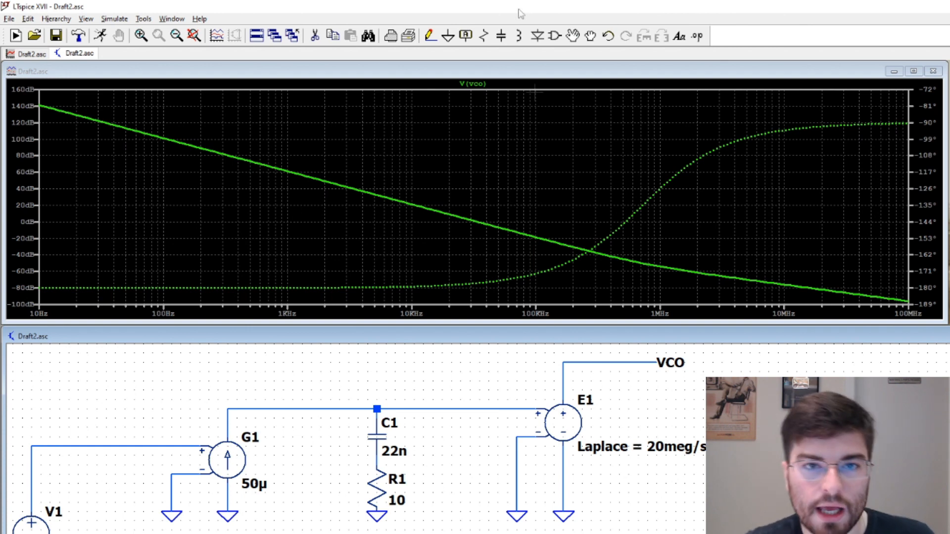
Attach a cursor to V(vco) at about 2.36 kHz and move its readout clear of the rising phase curve
{"action": "left_click", "coordinate": [482, 84]}
{"action": "left_click", "coordinate": [482, 84]}
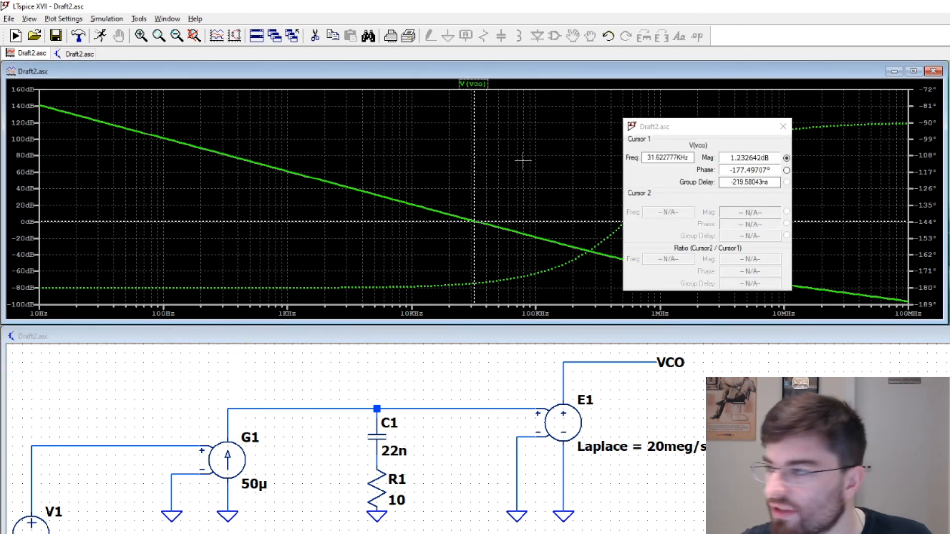
{"action": "left_click_drag", "start_coordinate": [474, 272], "coordinate": [335, 272]}
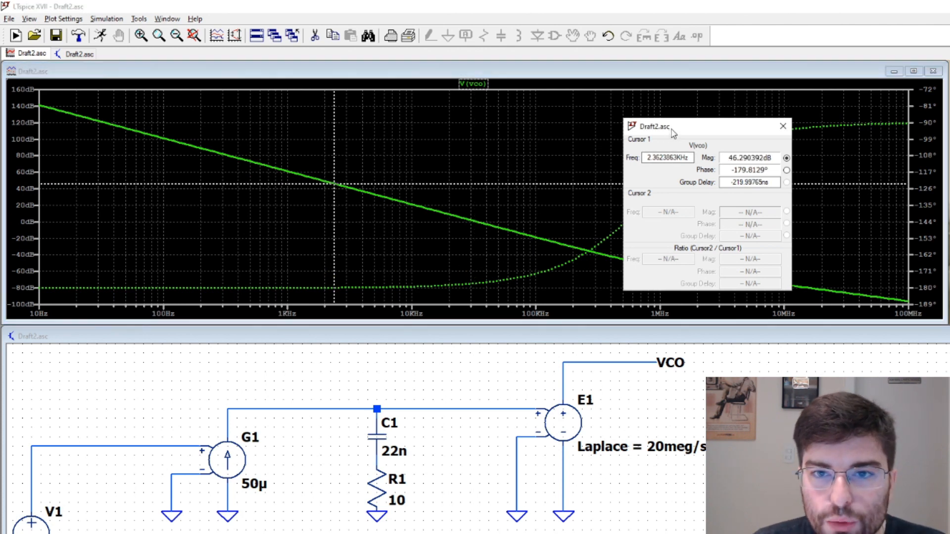
{"action": "left_click_drag", "start_coordinate": [668, 126], "coordinate": [800, 147]}
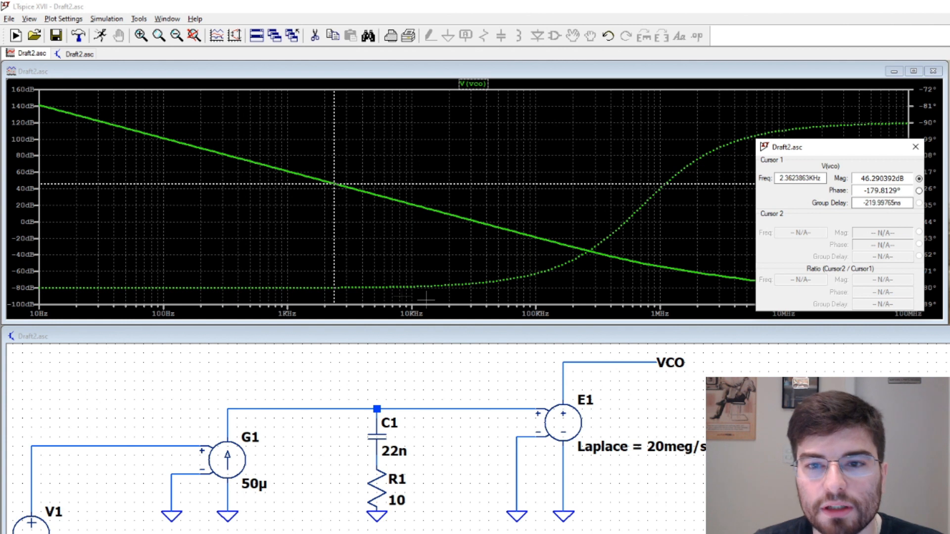
Move the V(vco) cursor to the 0 dB gain crossing at about 34 kHz to read the open-loop phase there
{"action": "mouse_move", "coordinate": [335, 271]}
{"action": "left_mouse_down"}
{"action": "mouse_move", "coordinate": [450, 286]}
{"action": "mouse_move", "coordinate": [464, 218]}
{"action": "mouse_move", "coordinate": [522, 233]}
{"action": "left_mouse_up"}
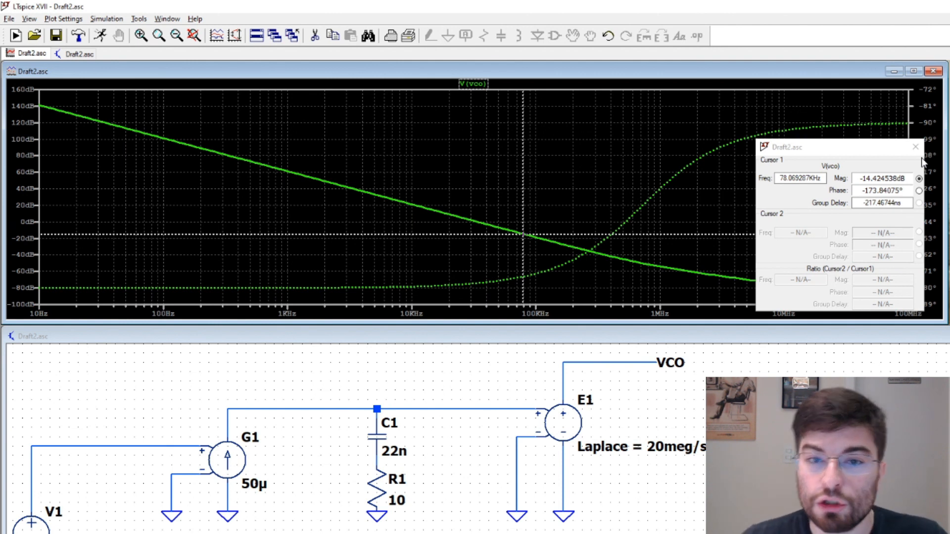
{"action": "left_click_drag", "start_coordinate": [522, 242], "coordinate": [478, 251]}
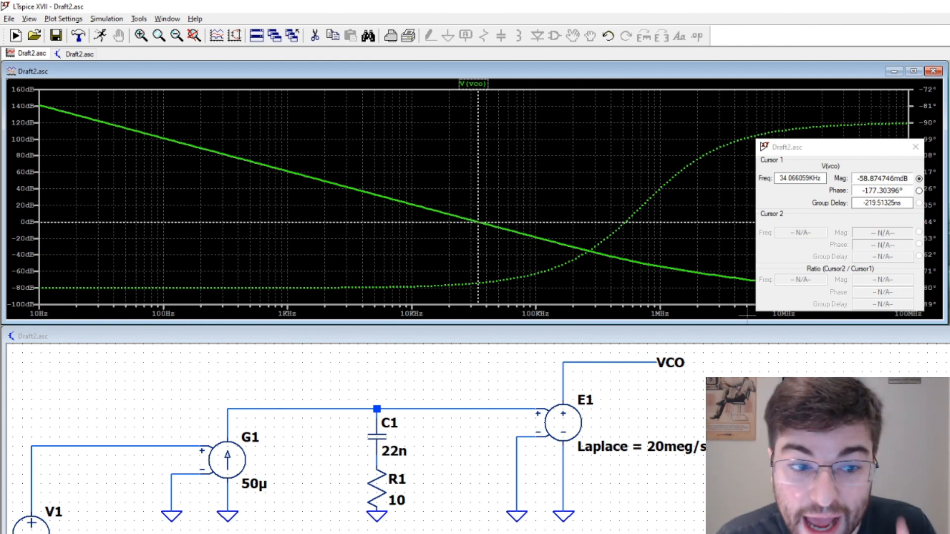
Replace the ground wire on G1's negative input with a feedback wire from the VCO output and rerun the AC analysis, dismissing the error log
{"action": "left_click", "coordinate": [570, 391]}
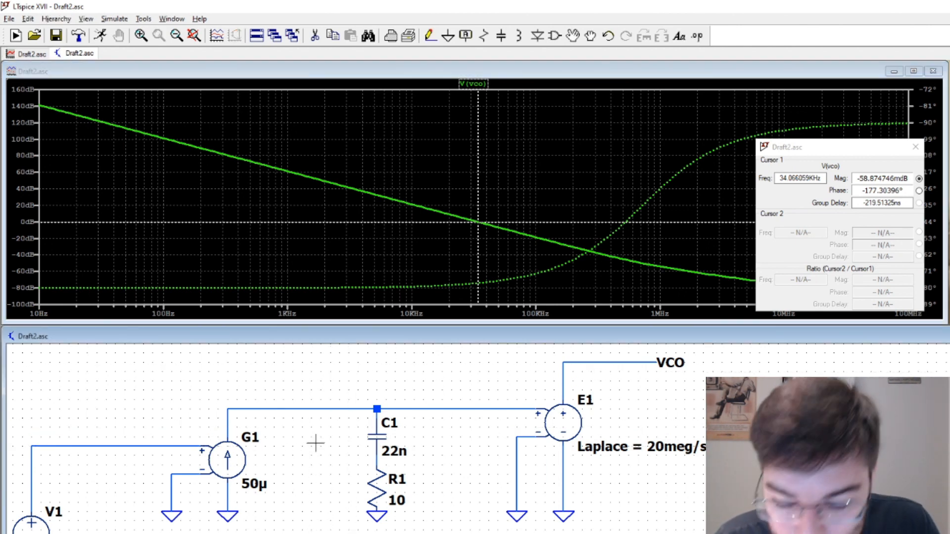
{"action": "key", "text": "F5"}
{"action": "left_click", "coordinate": [174, 496]}
{"action": "key", "text": "F3"}
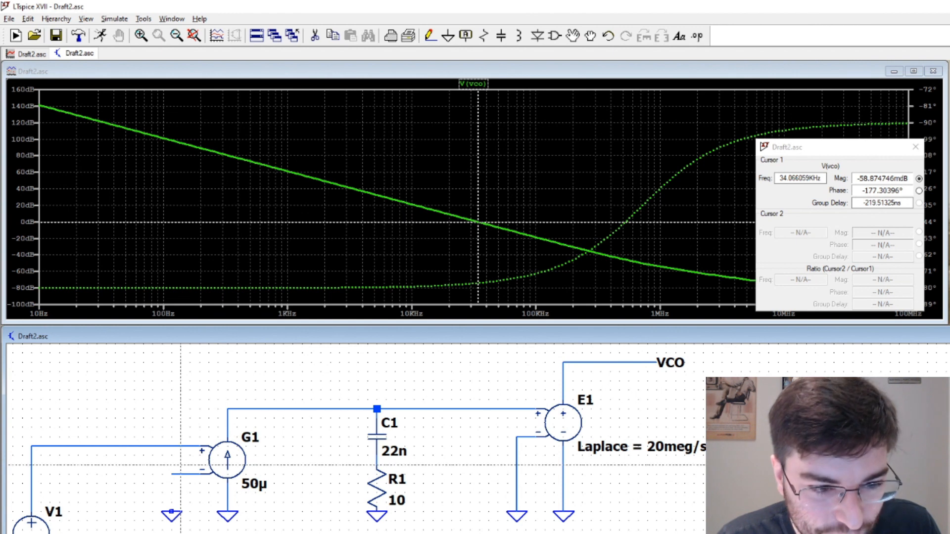
{"action": "left_click", "coordinate": [171, 475]}
{"action": "left_click", "coordinate": [171, 363]}
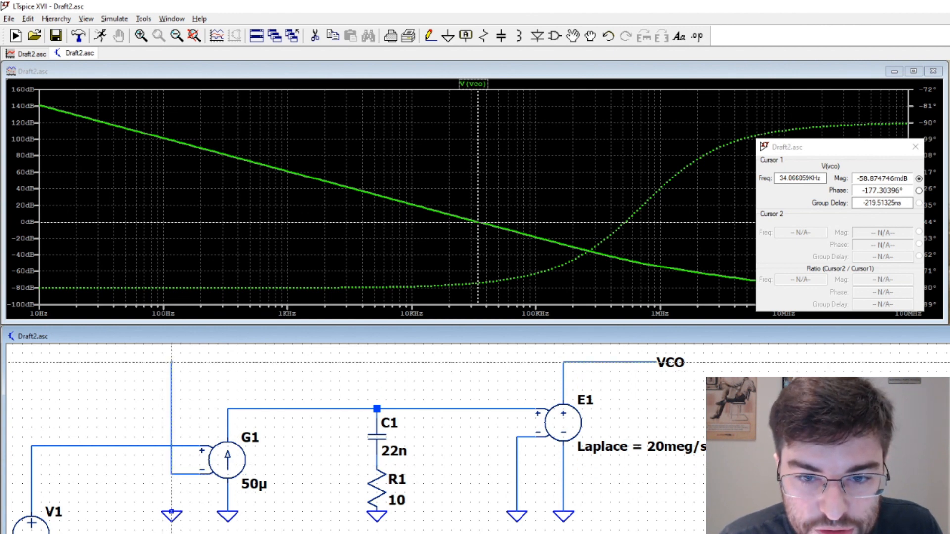
{"action": "left_click", "coordinate": [563, 362]}
{"action": "key", "text": "Escape"}
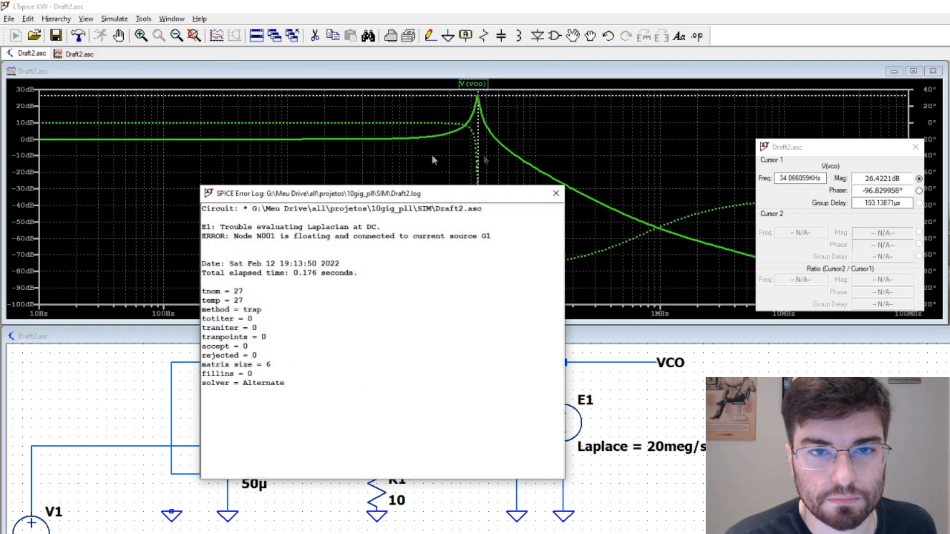
{"action": "left_click", "coordinate": [552, 196]}
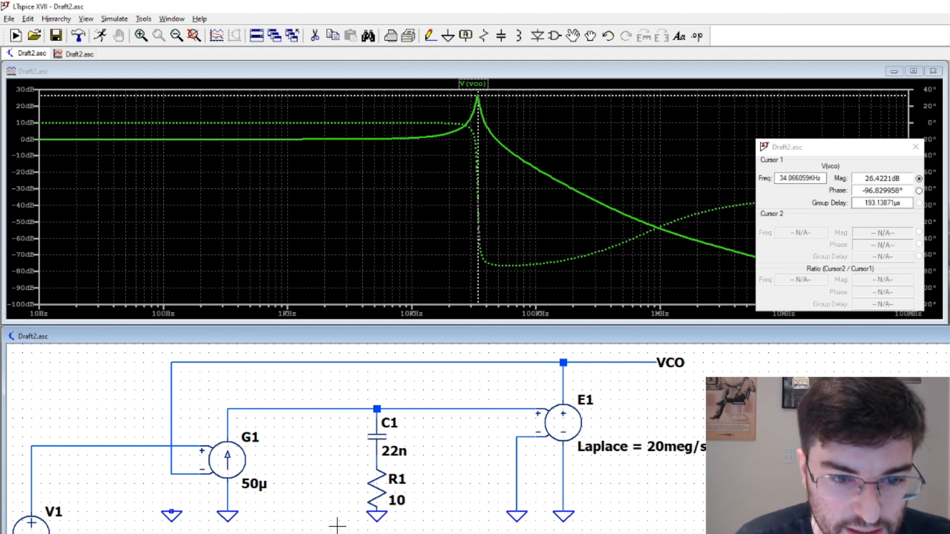
Delete the VCO feedback wire and reconnect G1's negative input to ground
{"action": "key", "text": "Delete"}
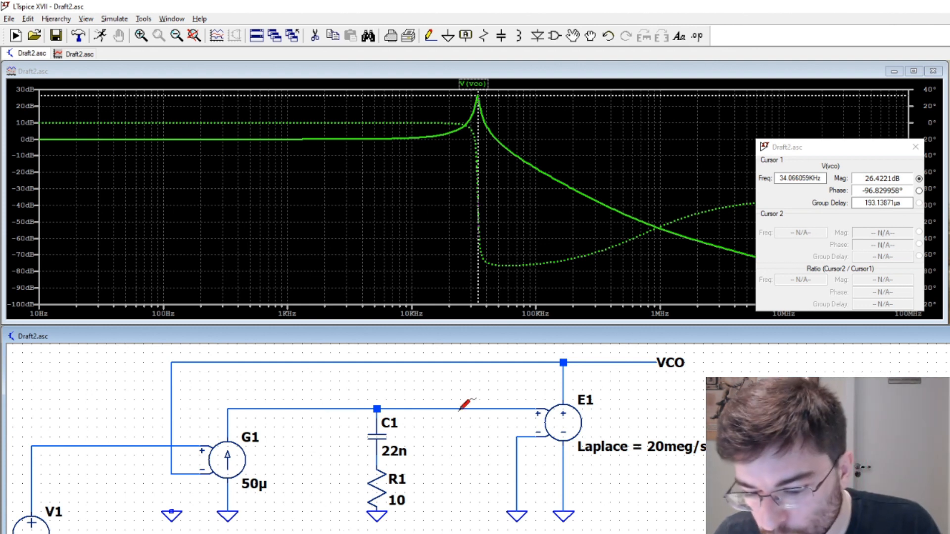
{"action": "left_click", "coordinate": [171, 413]}
{"action": "left_click", "coordinate": [206, 363]}
{"action": "key", "text": "F3"}
{"action": "left_click", "coordinate": [171, 474]}
{"action": "left_click", "coordinate": [171, 512]}
Delete resistor R1 and wire capacitor C1 straight to its ground
{"action": "key", "text": "Delete"}
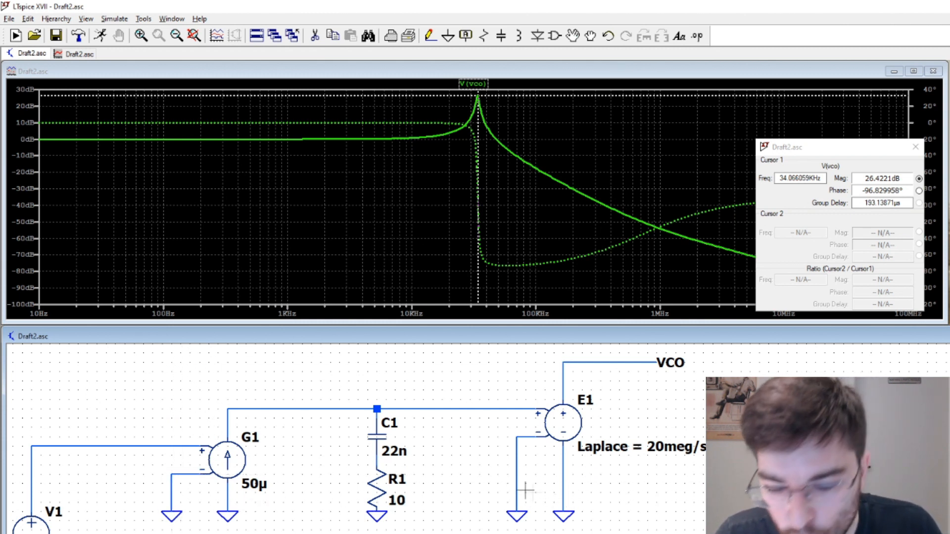
{"action": "left_click", "coordinate": [378, 478]}
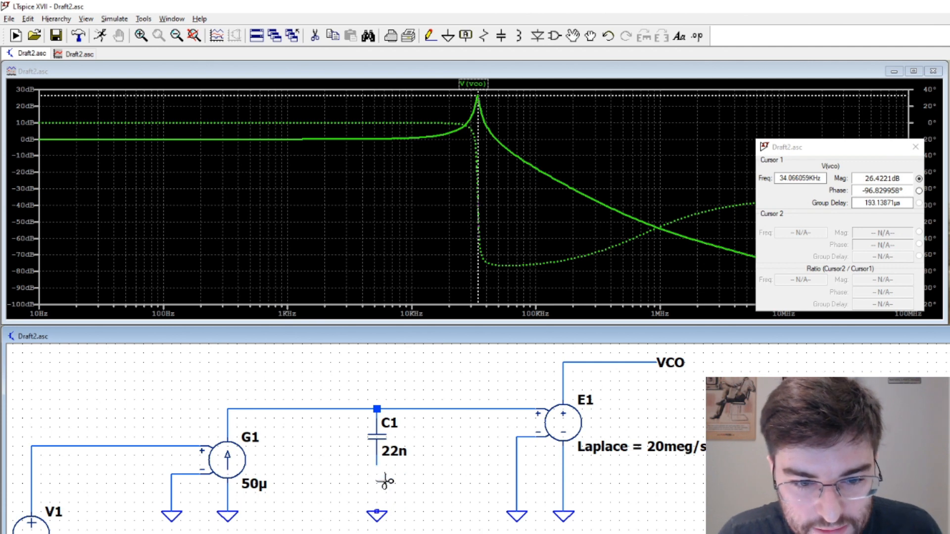
{"action": "key", "text": "F3"}
{"action": "left_click", "coordinate": [377, 465]}
{"action": "left_click", "coordinate": [377, 512]}
{"action": "key", "text": "Escape"}
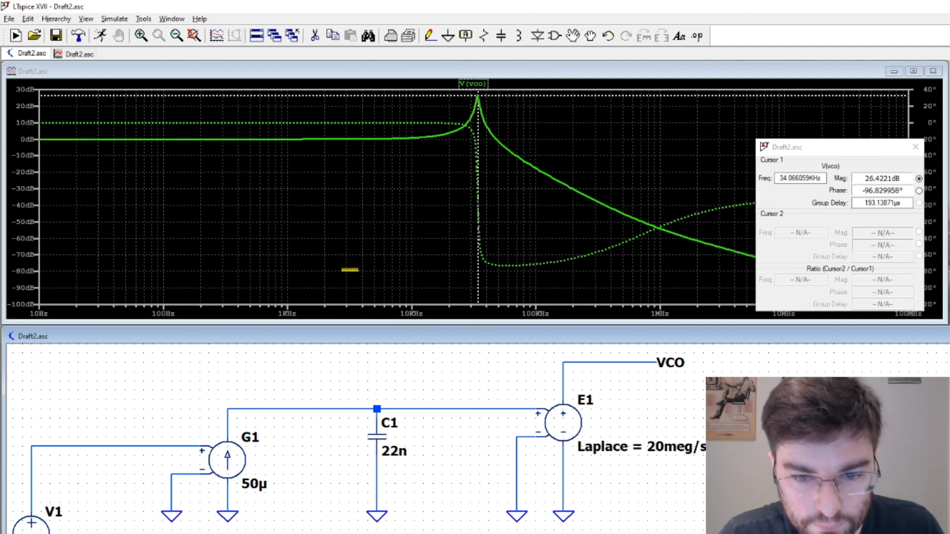
Rerun the open-loop AC analysis without the resistor, dismiss the error log and move the cursor to about 101 kHz
{"action": "left_click", "coordinate": [101, 41]}
{"action": "left_click", "coordinate": [555, 198]}
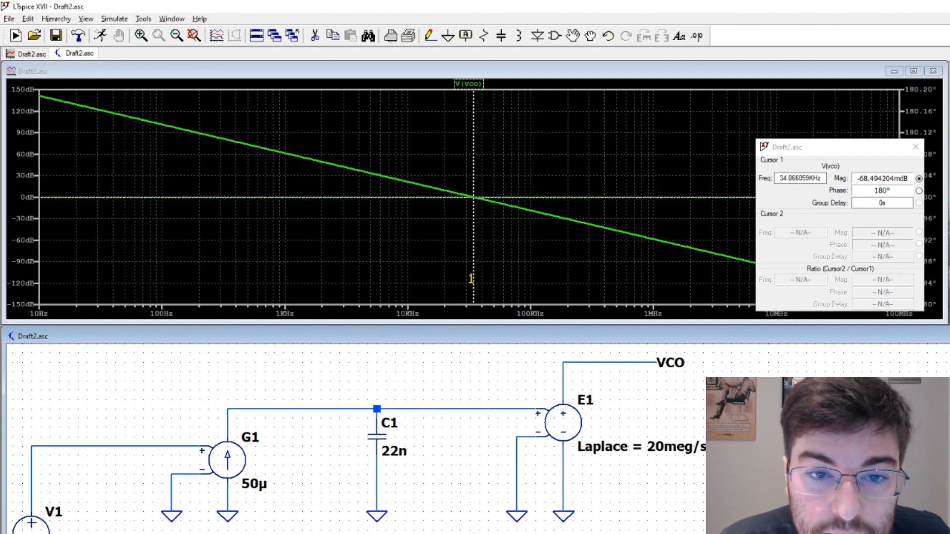
{"action": "left_click_drag", "start_coordinate": [474, 197], "coordinate": [531, 211]}
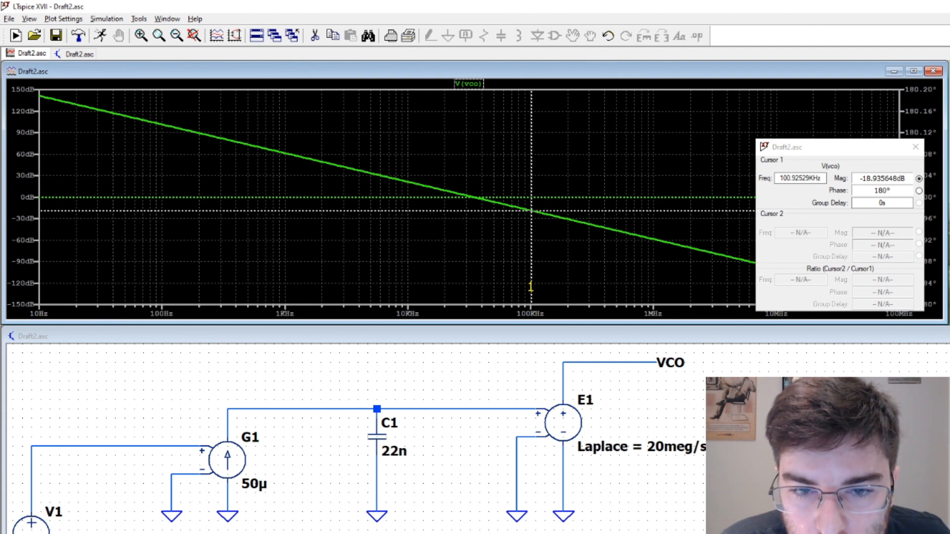
Set the capacitance of C1 to 4n7
{"action": "right_click", "coordinate": [376, 435]}
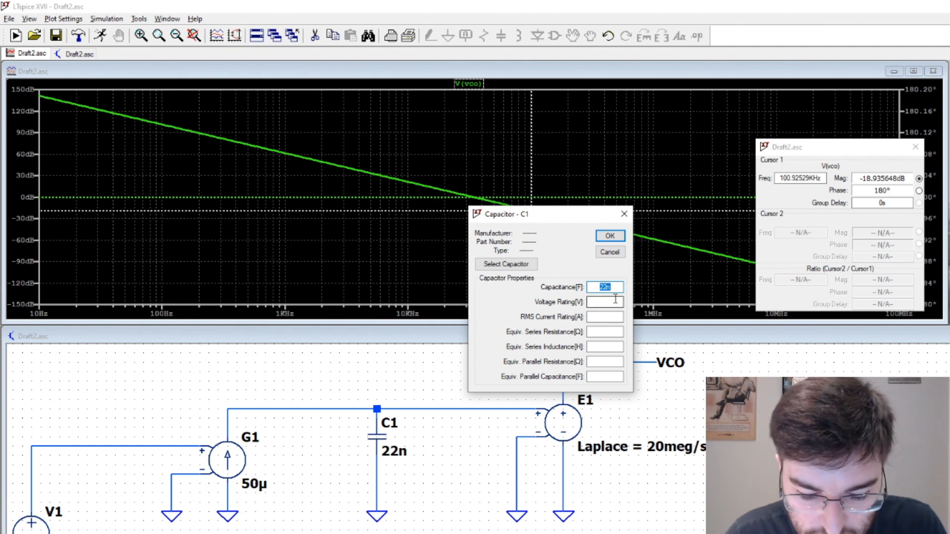
{"action": "type", "text": "4n7"}
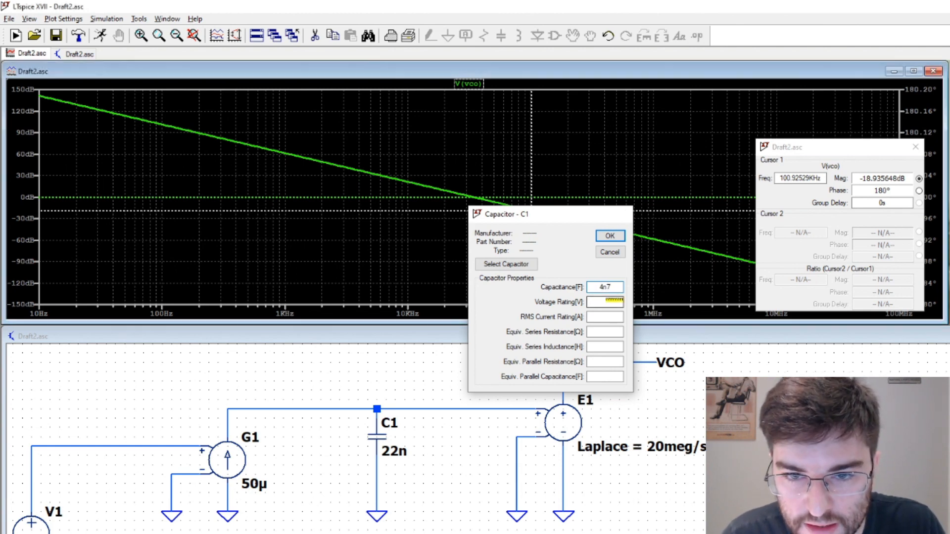
{"action": "key", "text": "Return"}
Rerun the AC analysis with the smaller capacitor and move the cursor to the 0 dB crossing at about 75.5 kHz
{"action": "left_click", "coordinate": [107, 40]}
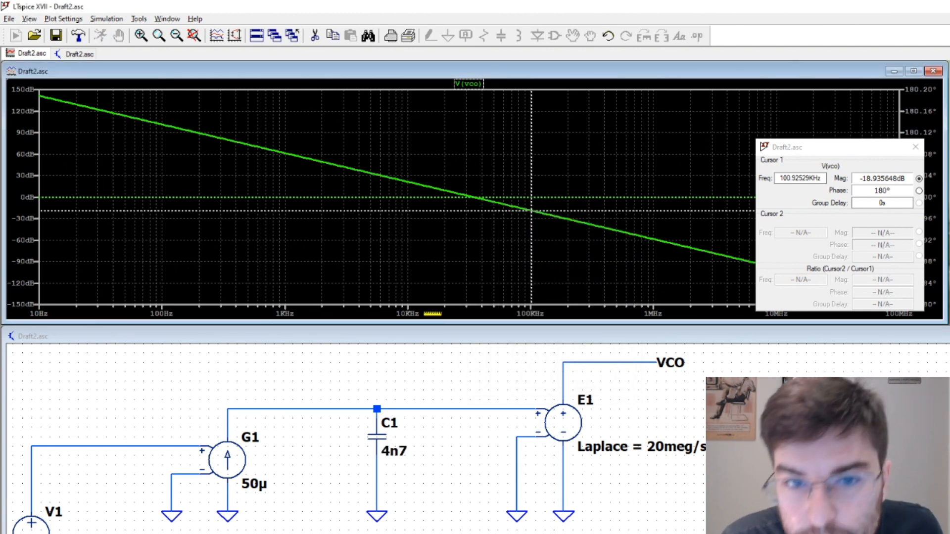
{"action": "left_click", "coordinate": [556, 194]}
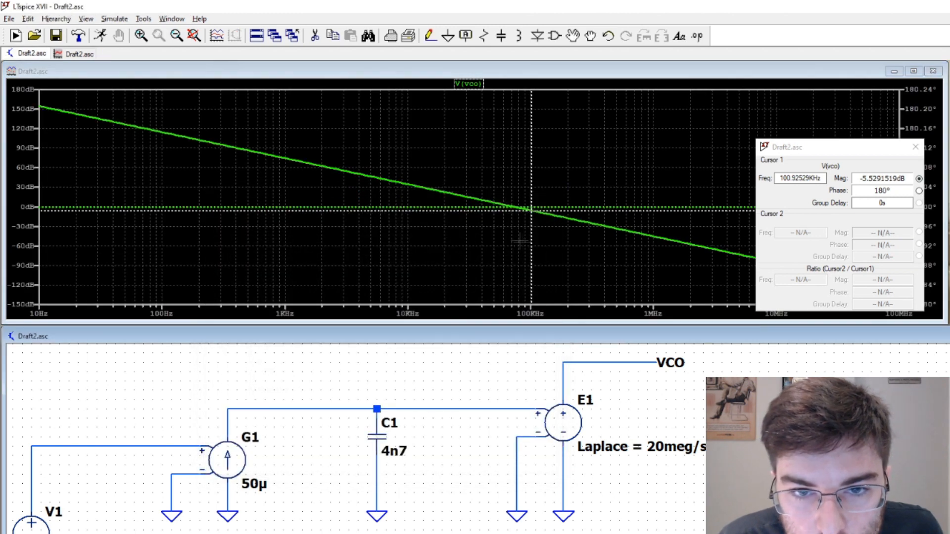
{"action": "left_click_drag", "start_coordinate": [532, 246], "coordinate": [515, 246]}
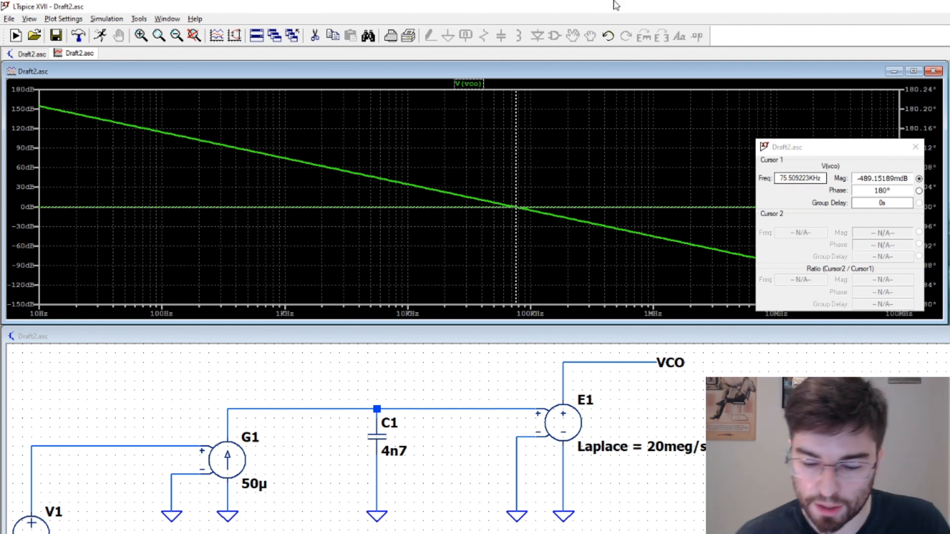
Insert a resistor in series between C1 and its ground and set its resistance to 100 Ω
{"action": "left_click", "coordinate": [431, 488]}
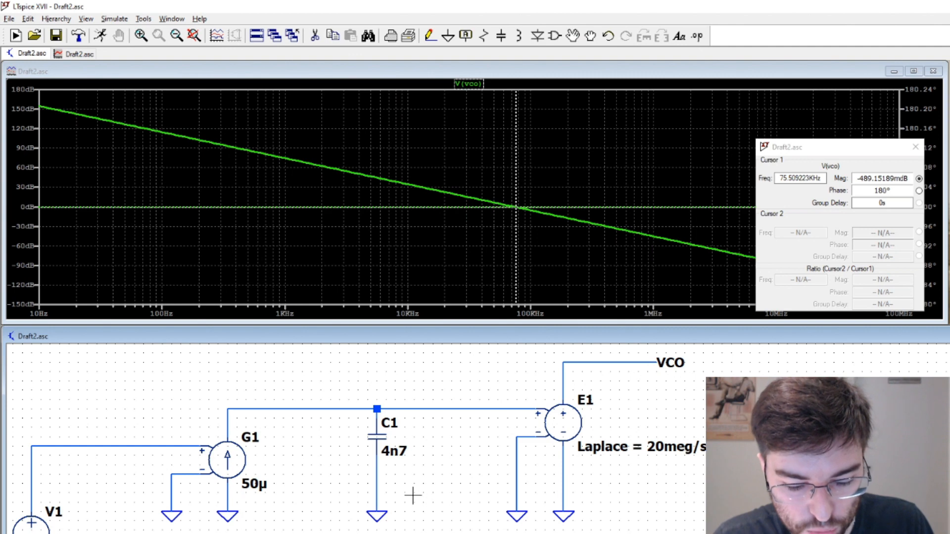
{"action": "key", "text": "r"}
{"action": "left_click", "coordinate": [369, 457]}
{"action": "key", "text": "Escape"}
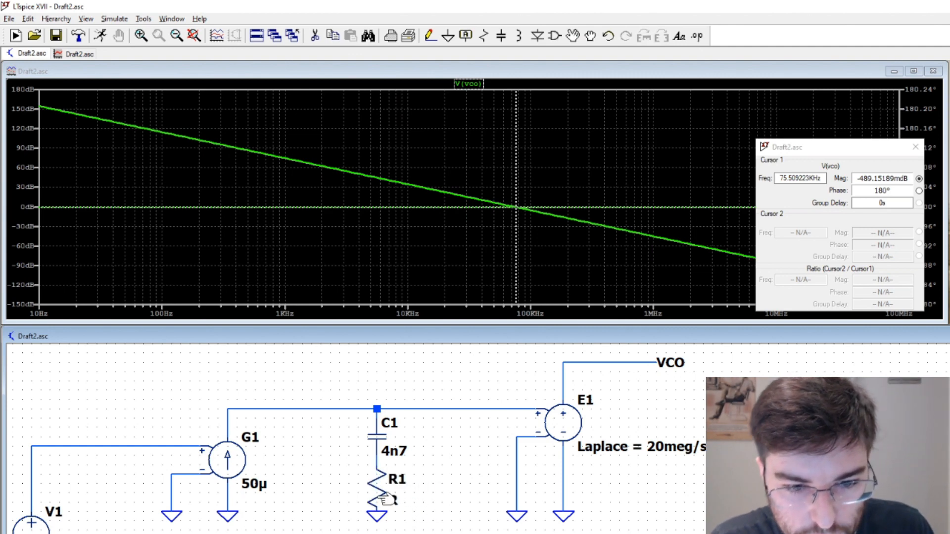
{"action": "right_click", "coordinate": [377, 490]}
{"action": "type", "text": "100"}
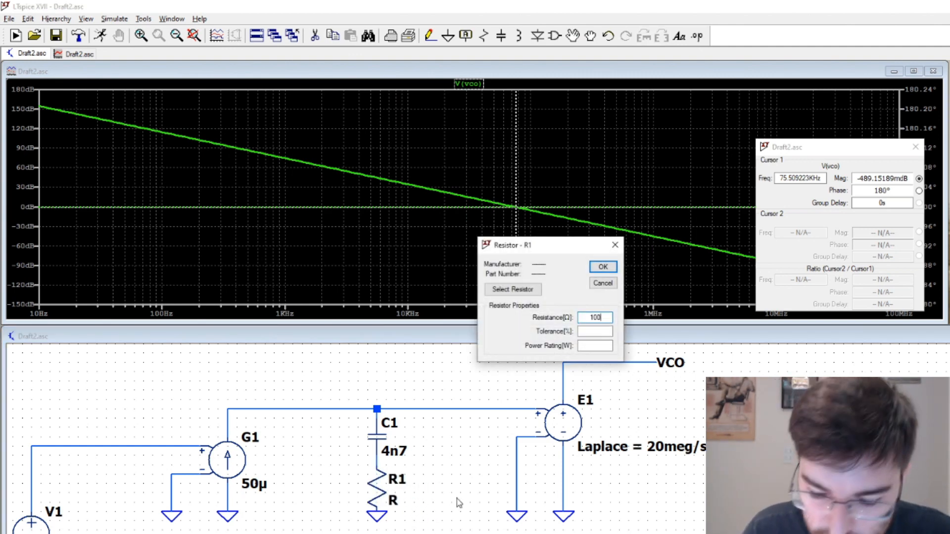
{"action": "key", "text": "Return"}
Rerun the open-loop AC analysis with the 100 Ω resistor and move the cursor near the 0 dB crossing, at about 71.4 kHz
{"action": "left_click", "coordinate": [100, 37]}
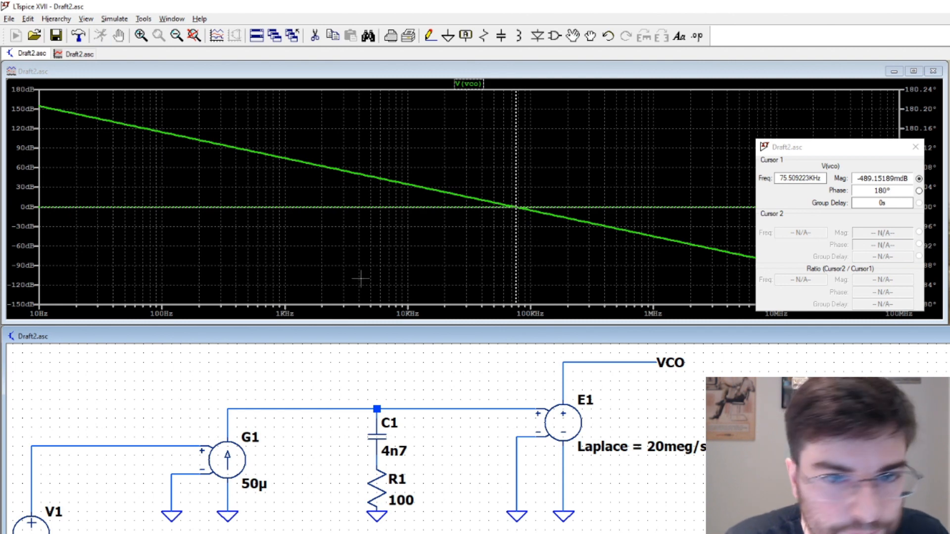
{"action": "left_click", "coordinate": [554, 194]}
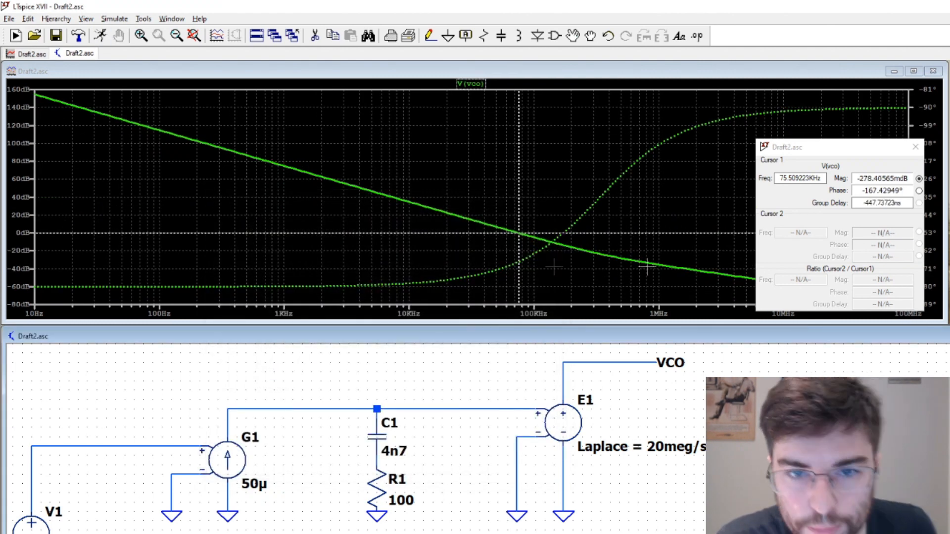
{"action": "mouse_move", "coordinate": [516, 266]}
{"action": "left_mouse_down"}
{"action": "mouse_move", "coordinate": [505, 271]}
{"action": "mouse_move", "coordinate": [513, 272]}
{"action": "left_mouse_up"}
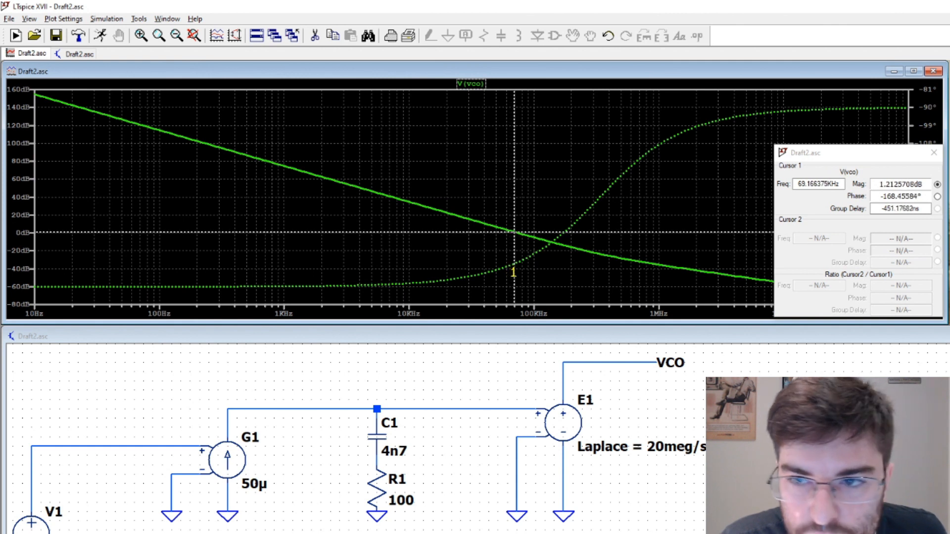
{"action": "left_click_drag", "start_coordinate": [513, 272], "coordinate": [516, 272]}
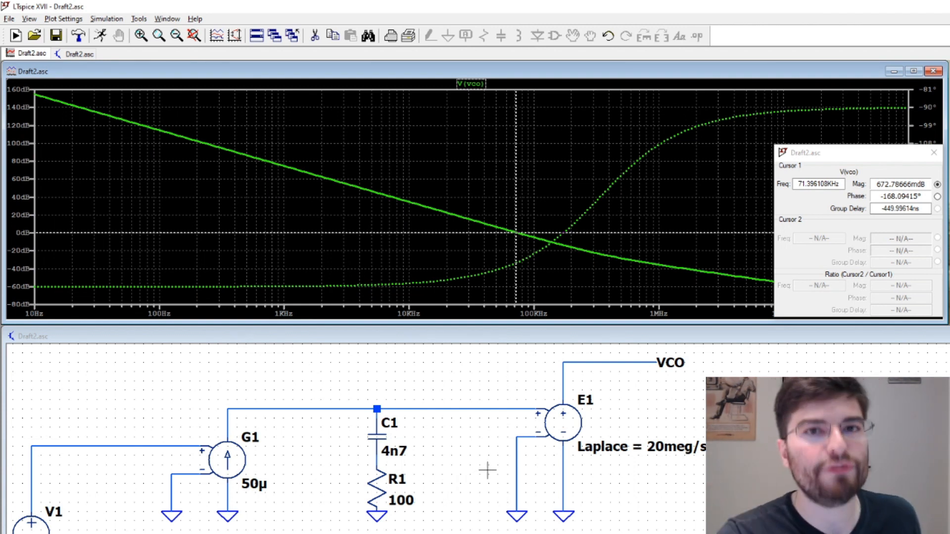
Set the resistance of R1 to 390 Ω, after first trying 400 Ω
{"action": "right_click", "coordinate": [382, 494]}
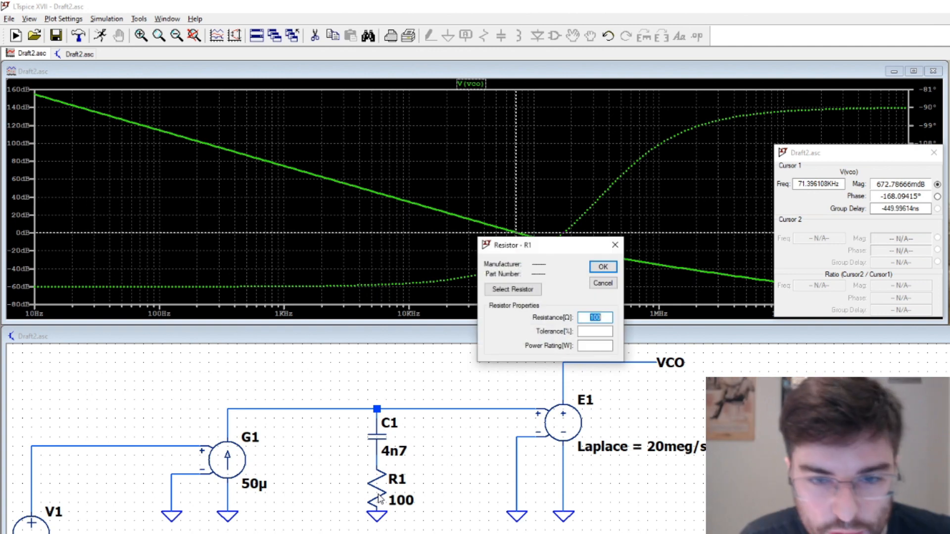
{"action": "type", "text": "400"}
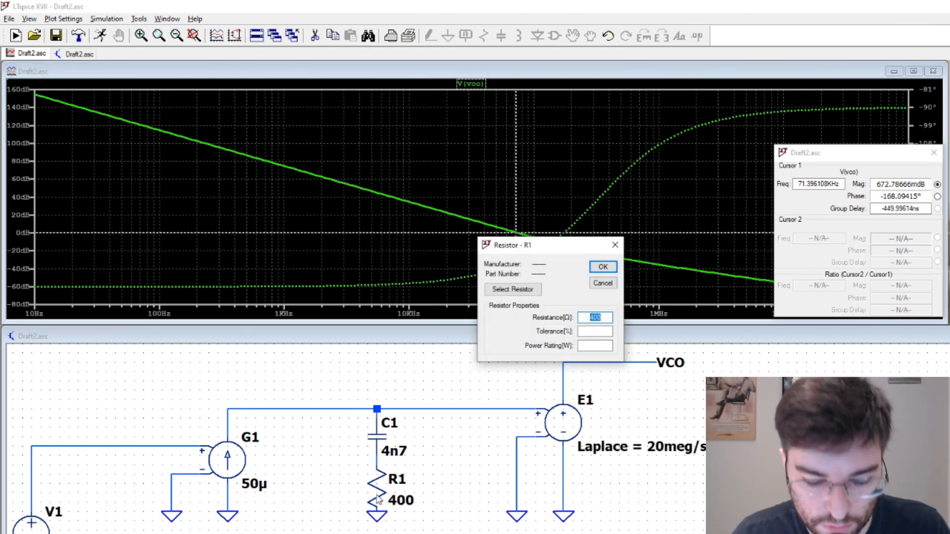
{"action": "type", "text": "390"}
{"action": "key", "text": "Return"}
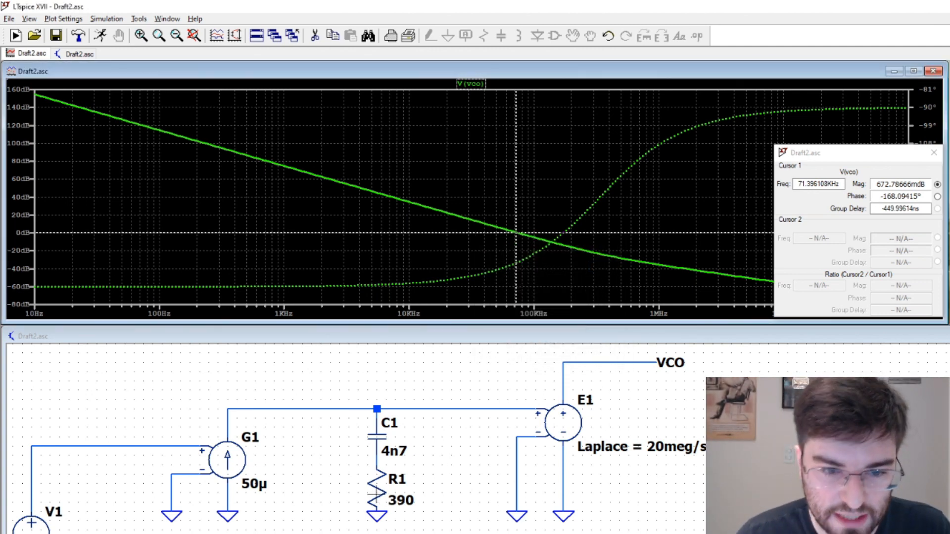
Rerun the AC analysis with the 390 Ω resistor and move the cursor to the 0 dB crossing at about 87.3 kHz
{"action": "left_click", "coordinate": [101, 35]}
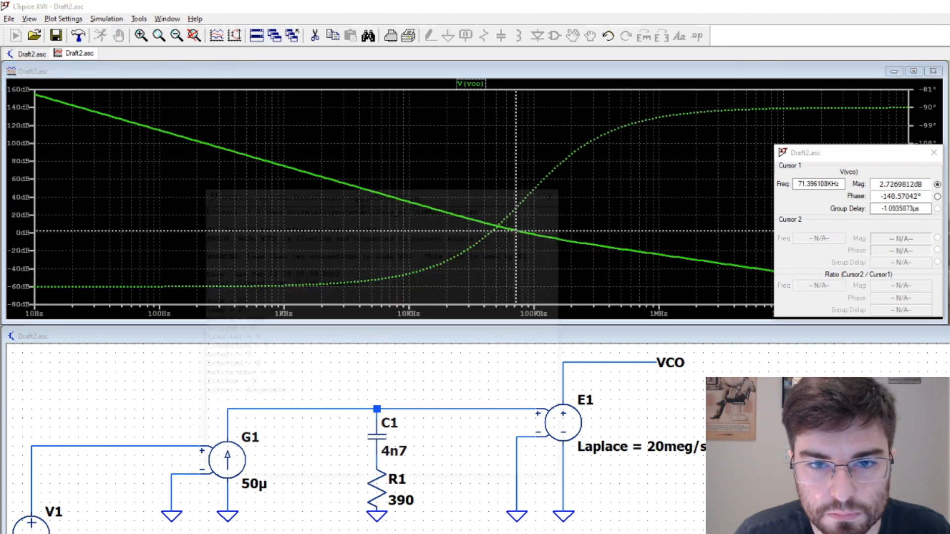
{"action": "left_click", "coordinate": [556, 193]}
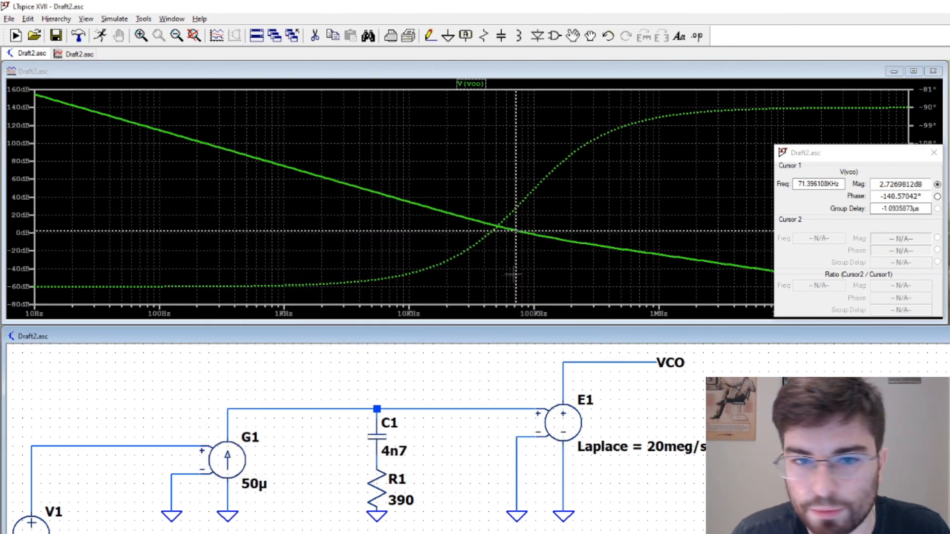
{"action": "left_click_drag", "start_coordinate": [520, 276], "coordinate": [525, 276]}
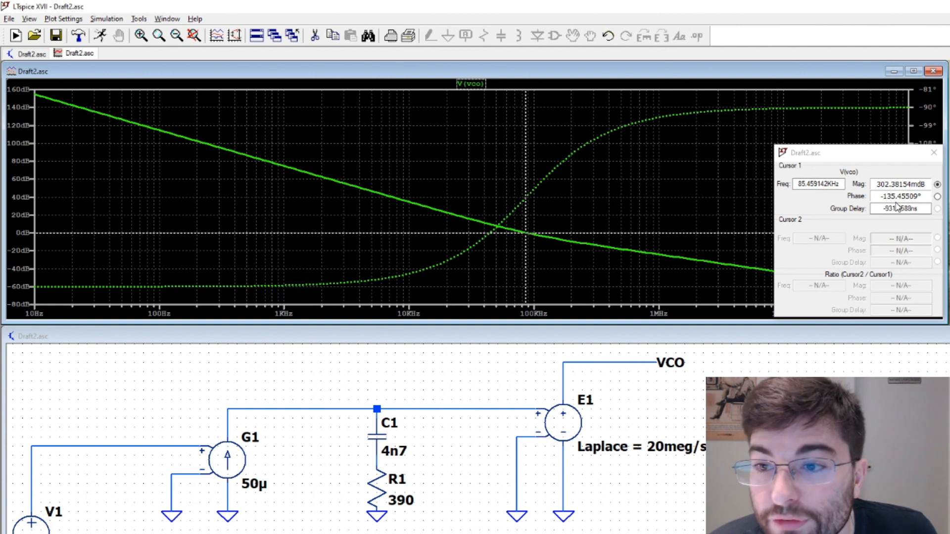
{"action": "left_click_drag", "start_coordinate": [524, 259], "coordinate": [526, 261]}
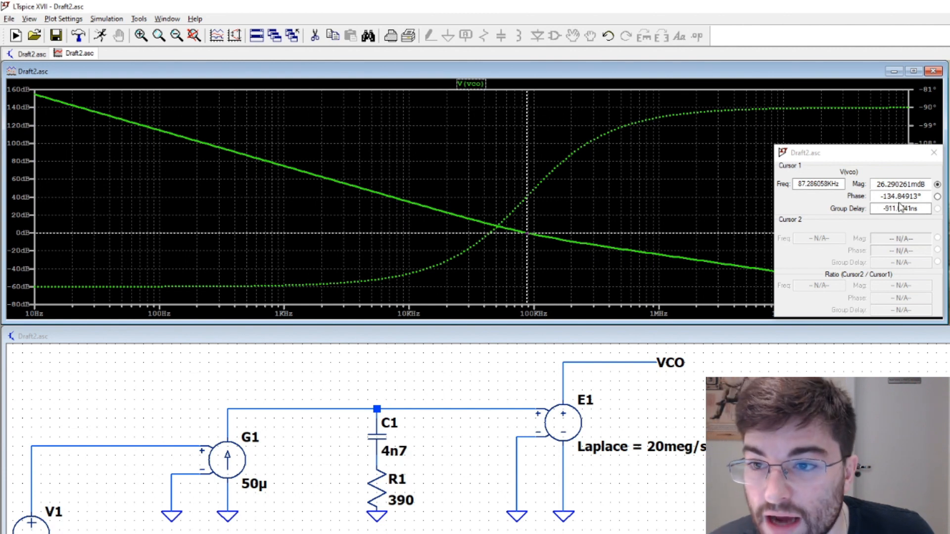
Replace the ground wire on G1's negative input with a feedback wire from the VCO output and run the closed-loop AC analysis
{"action": "left_click", "coordinate": [871, 421]}
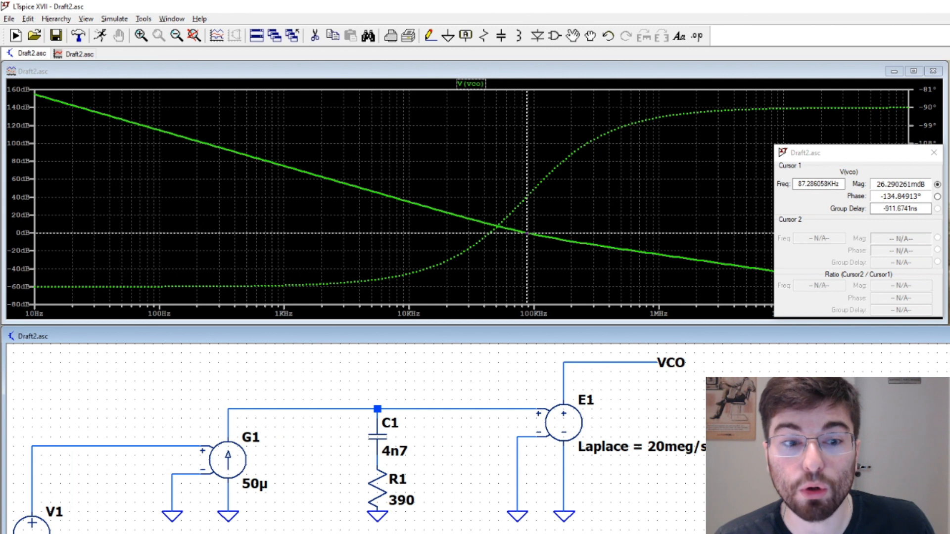
{"action": "left_click", "coordinate": [174, 494]}
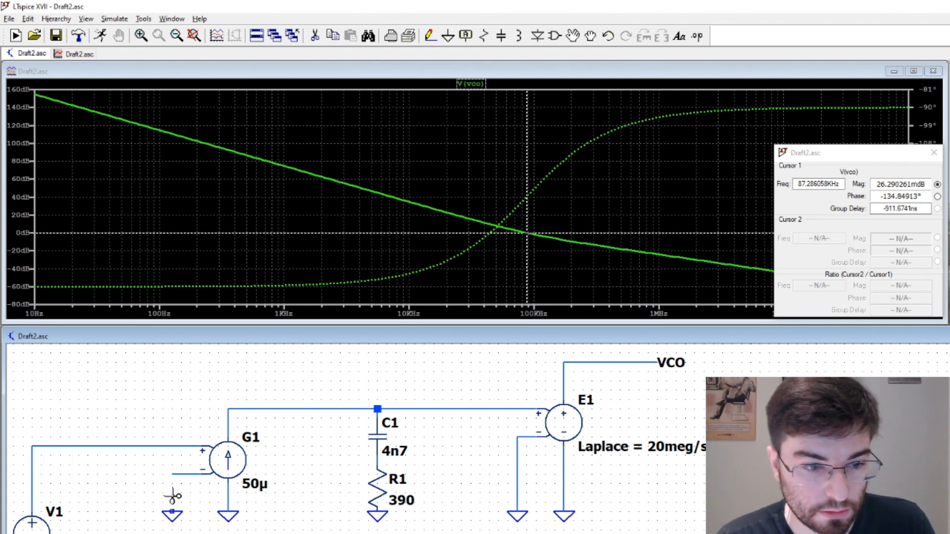
{"action": "key", "text": "F3"}
{"action": "left_click", "coordinate": [172, 474]}
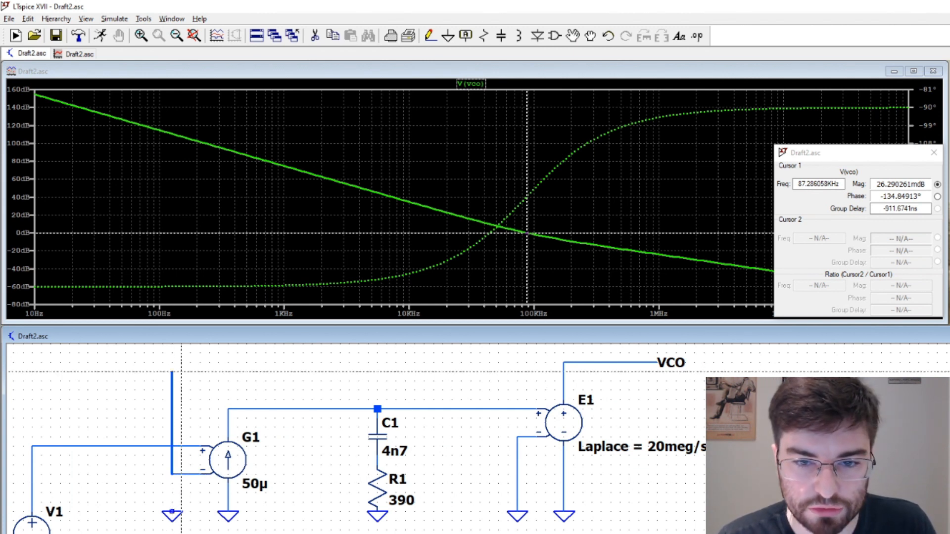
{"action": "left_click", "coordinate": [564, 371]}
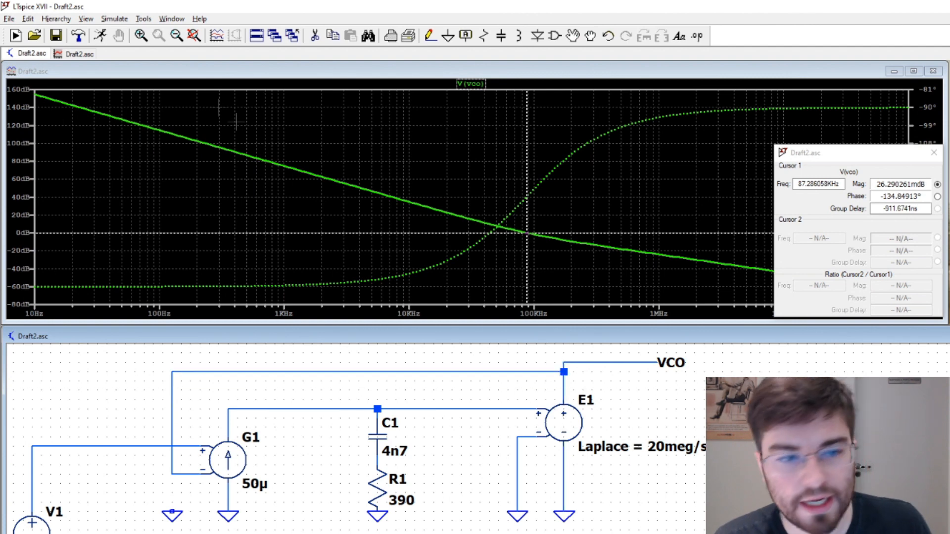
{"action": "left_click", "coordinate": [100, 35]}
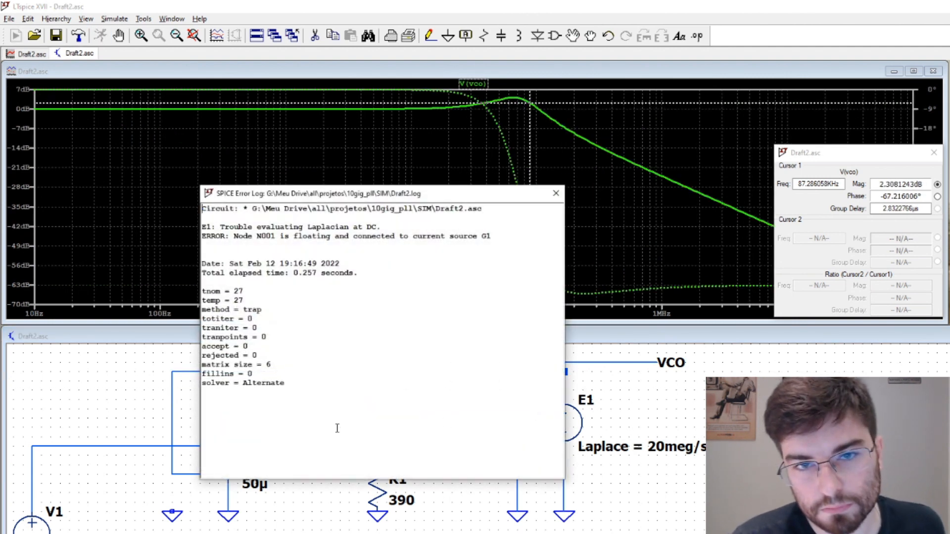
{"action": "left_click", "coordinate": [555, 193]}
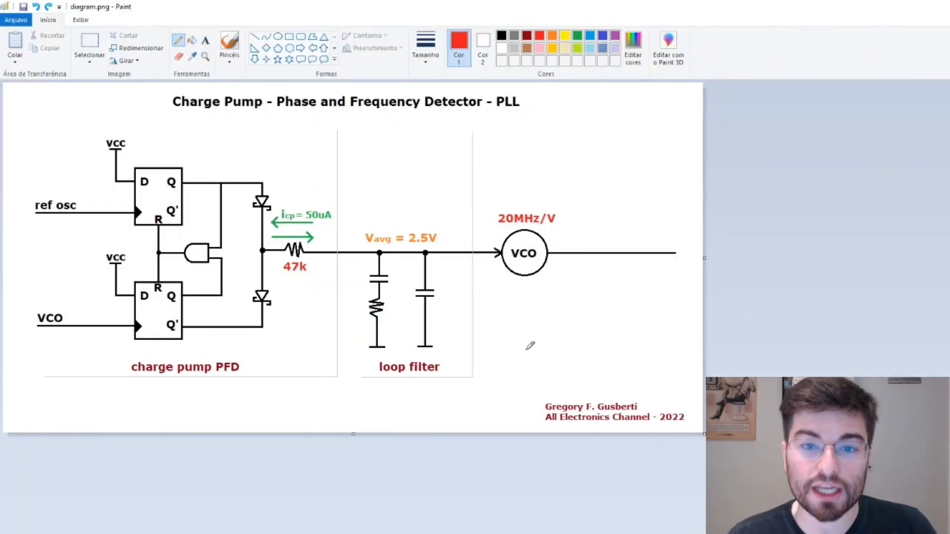
Switch to the PLL diagram in Paint and set up the Line tool with a chosen thickness and dark red as the drawing colour
{"action": "left_click", "coordinate": [254, 36]}
{"action": "left_click", "coordinate": [425, 47]}
{"action": "left_click", "coordinate": [403, 107]}
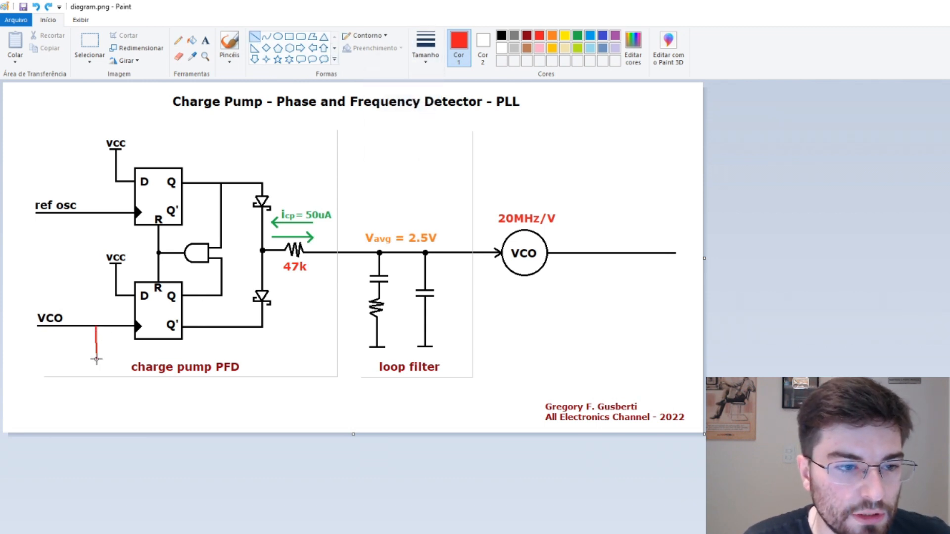
{"action": "left_click", "coordinate": [526, 35]}
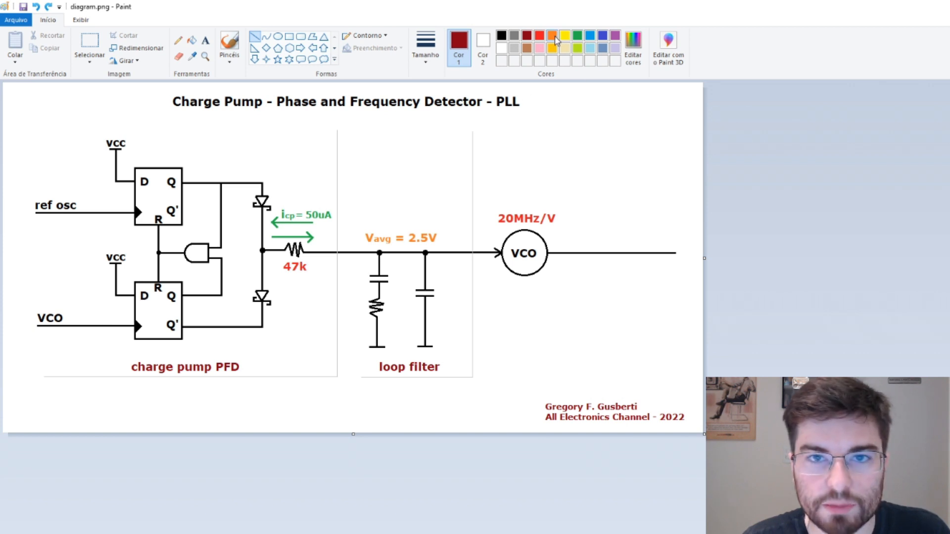
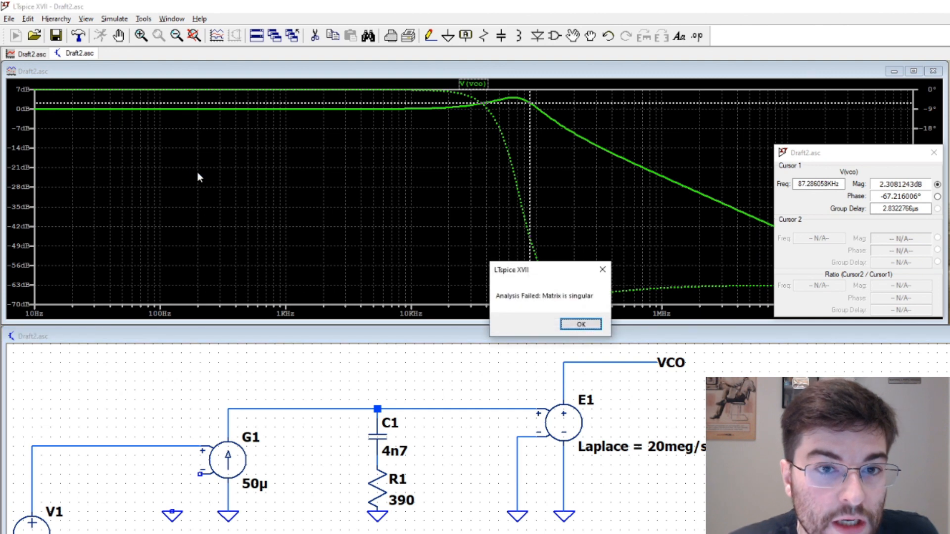
Dismiss the simulation error and its log, and wire G1's negative input back to its ground symbol
{"action": "left_click", "coordinate": [585, 326]}
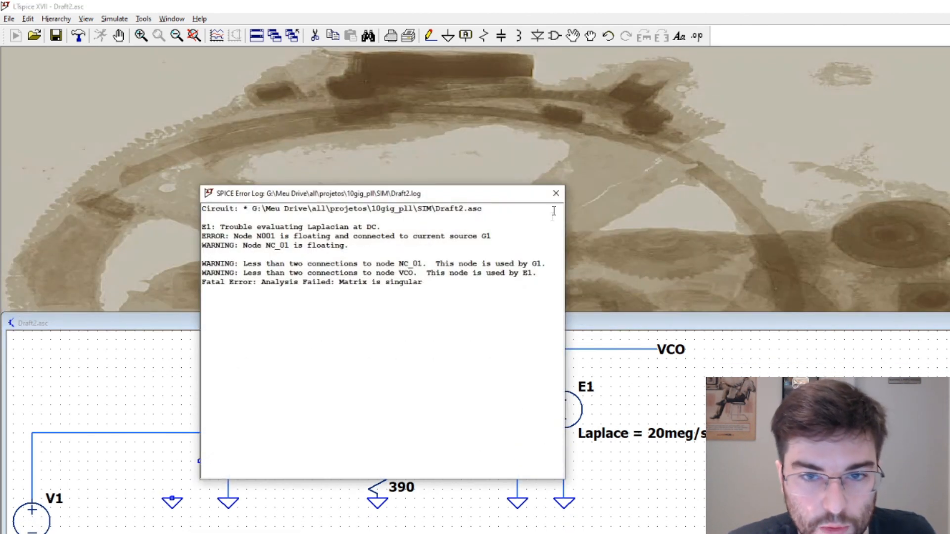
{"action": "left_click", "coordinate": [556, 193]}
{"action": "key", "text": "F3"}
{"action": "left_click", "coordinate": [200, 461]}
{"action": "left_click", "coordinate": [172, 499]}
{"action": "key", "text": "Escape"}
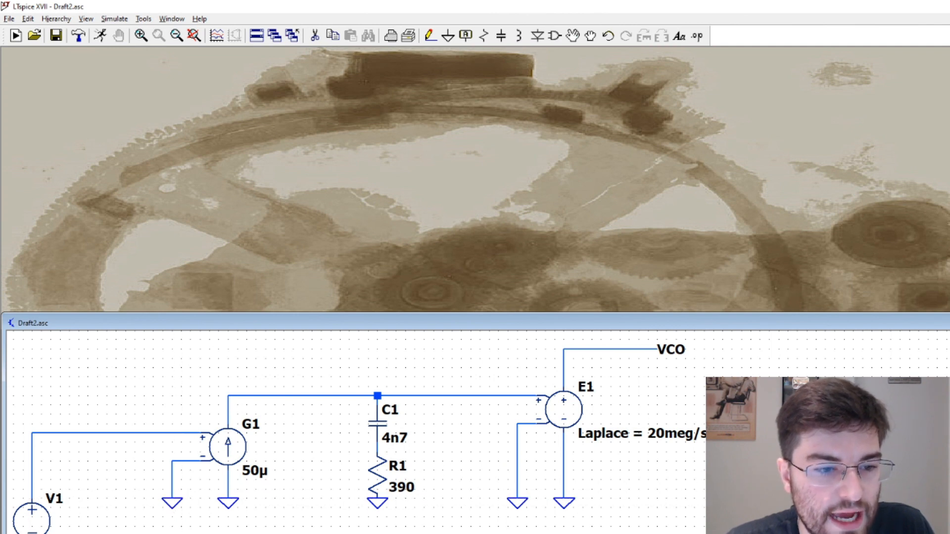
Run the open-loop AC analysis and plot the voltage at the VCO node
{"action": "left_click", "coordinate": [100, 35]}
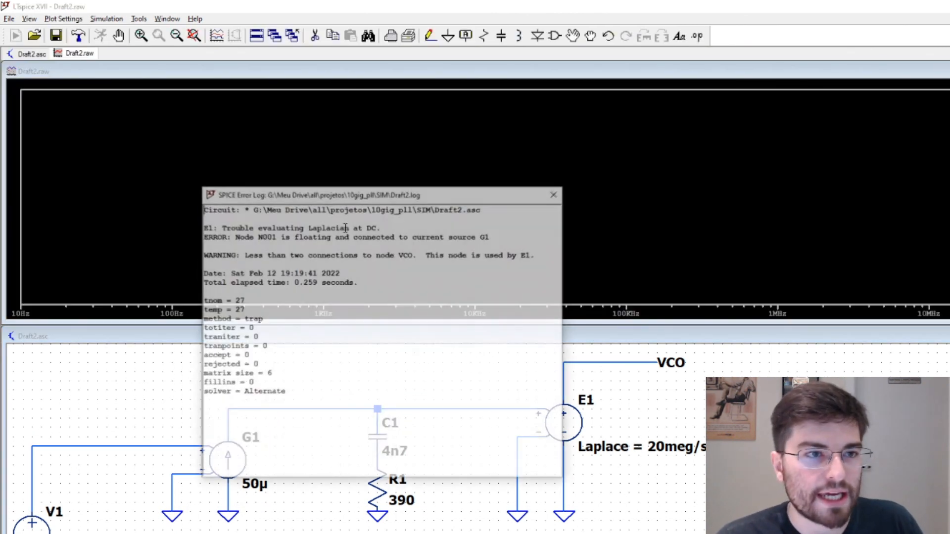
{"action": "left_click", "coordinate": [553, 195]}
{"action": "left_click", "coordinate": [618, 363]}
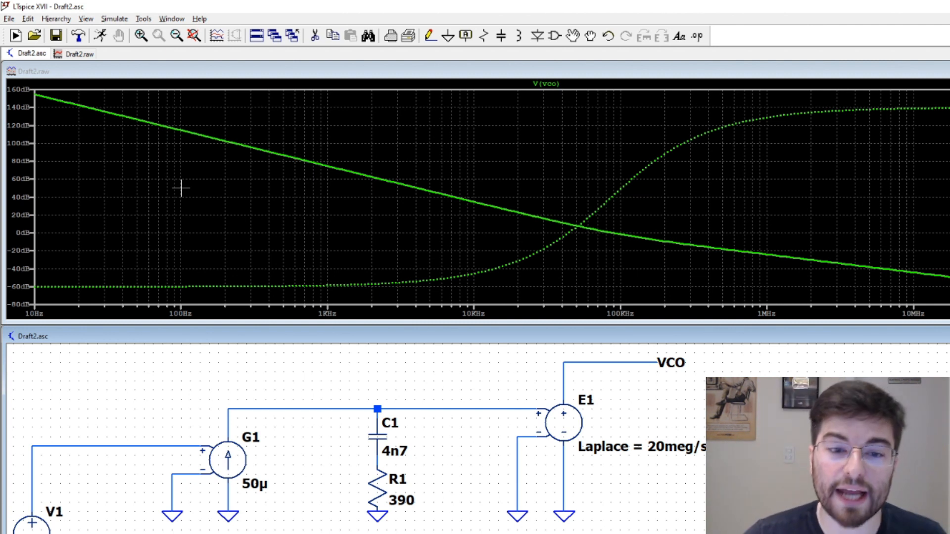
Set G1's value to 1m and rerun the open-loop AC analysis
{"action": "right_click", "coordinate": [258, 478]}
{"action": "type", "text": "1m"}
{"action": "key", "text": "Return"}
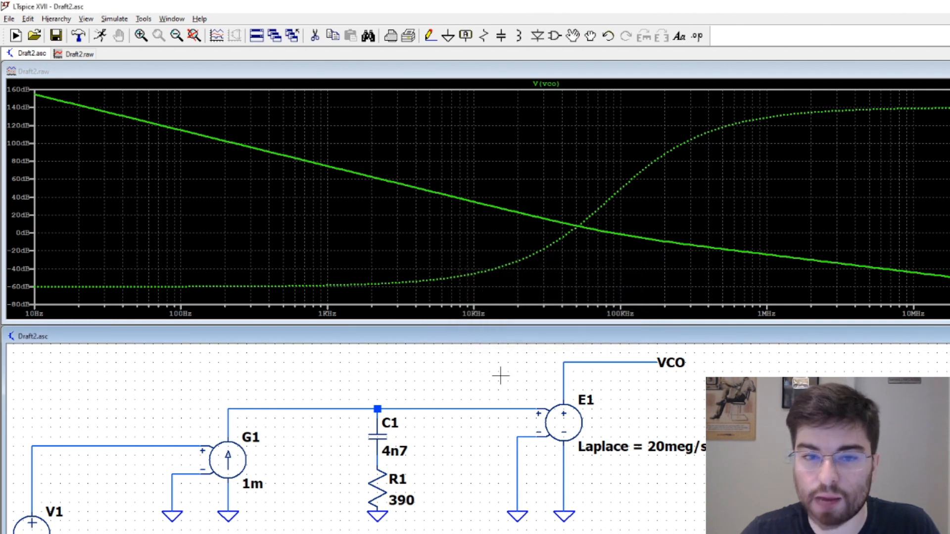
{"action": "left_click", "coordinate": [100, 36]}
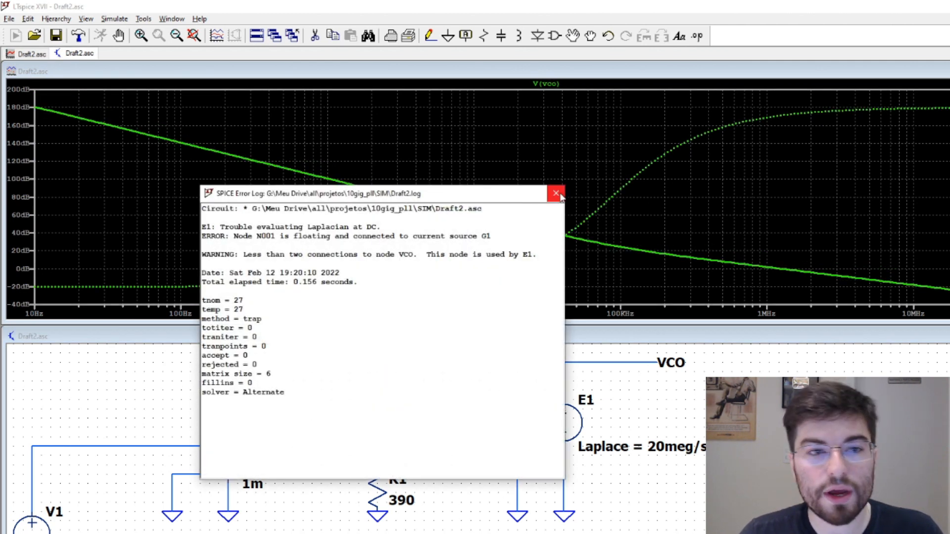
{"action": "left_click", "coordinate": [558, 194]}
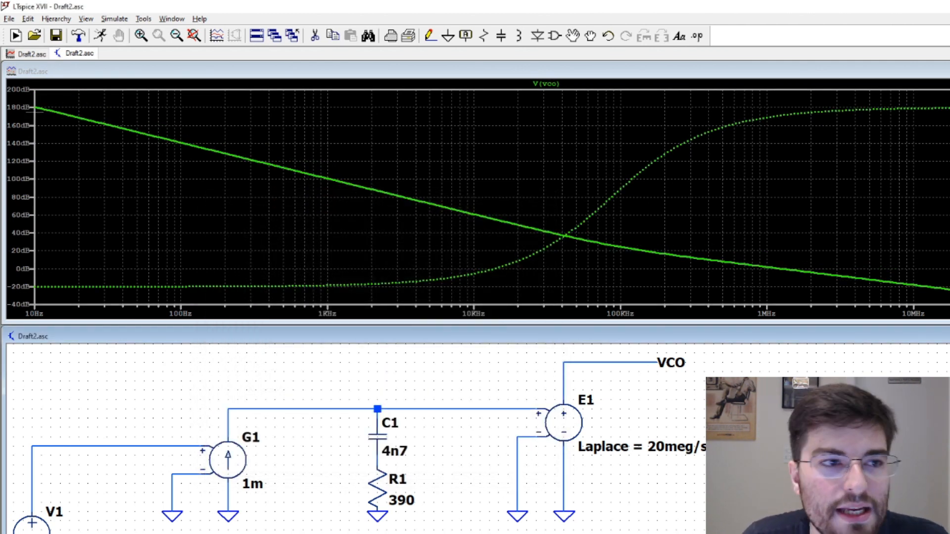
Attach a cursor to the VCO trace, place it near the 0 dB crossing at about 865 kHz and read the phase
{"action": "left_click", "coordinate": [546, 83]}
{"action": "mouse_move", "coordinate": [547, 203]}
{"action": "left_mouse_down"}
{"action": "mouse_move", "coordinate": [573, 238]}
{"action": "mouse_move", "coordinate": [757, 284]}
{"action": "left_mouse_up"}
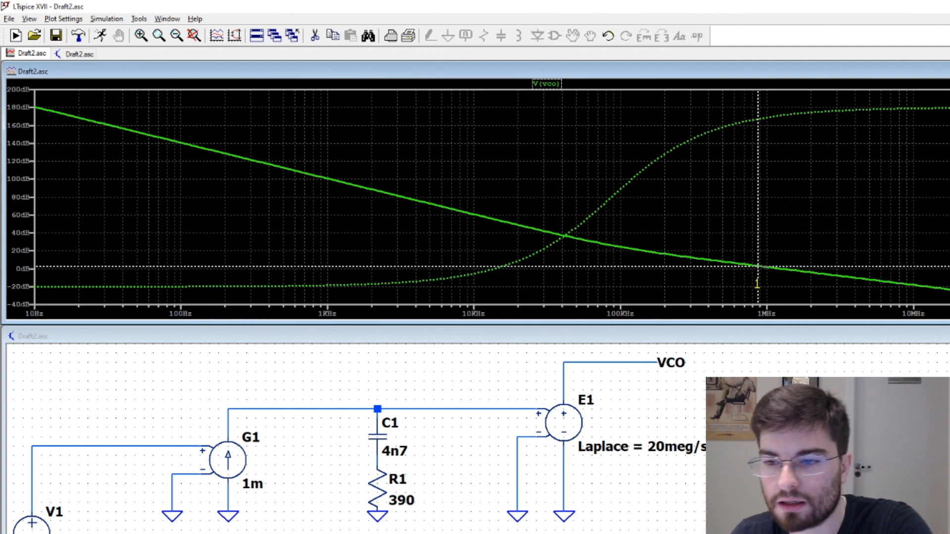
{"action": "left_click_drag", "start_coordinate": [836, 396], "coordinate": [482, 140]}
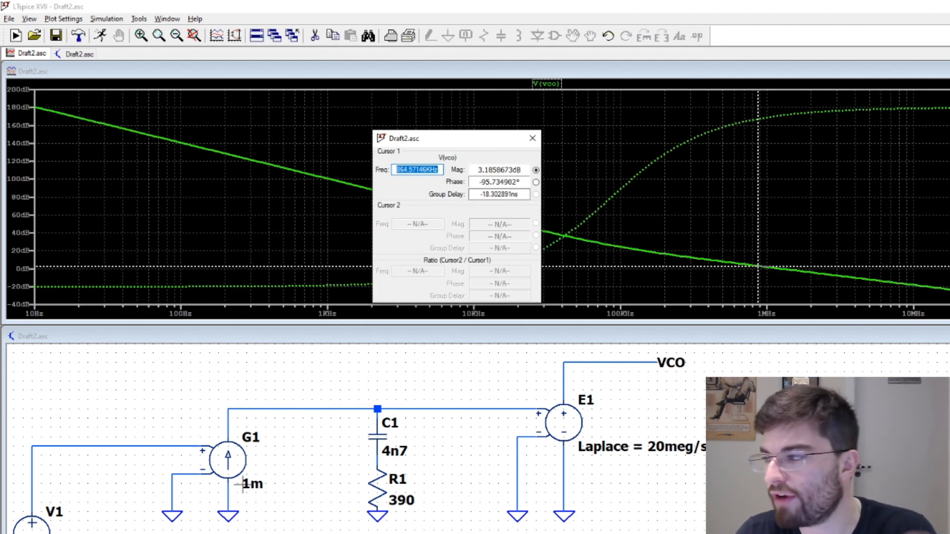
Delete the wire between E1's output and the VCO label and redraw it
{"action": "left_click", "coordinate": [346, 487]}
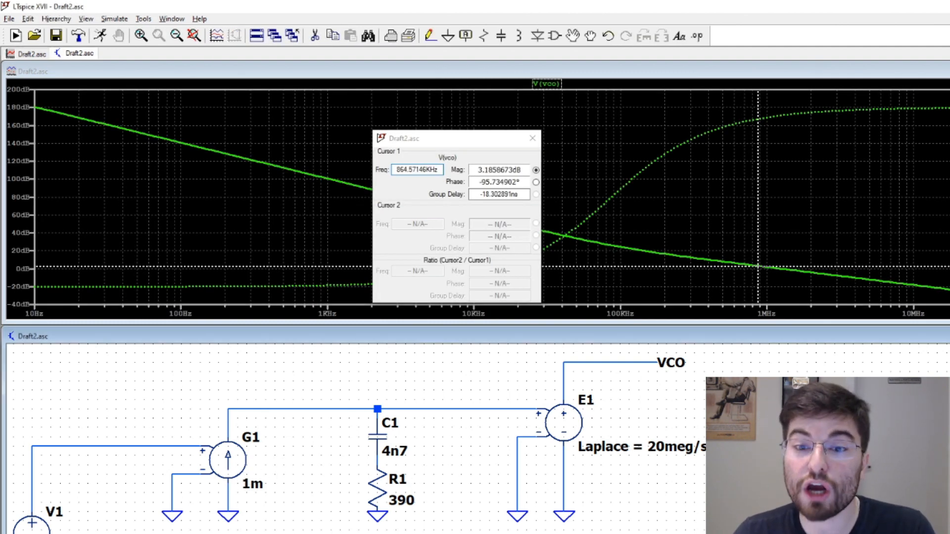
{"action": "key", "text": "F5"}
{"action": "left_click", "coordinate": [621, 363]}
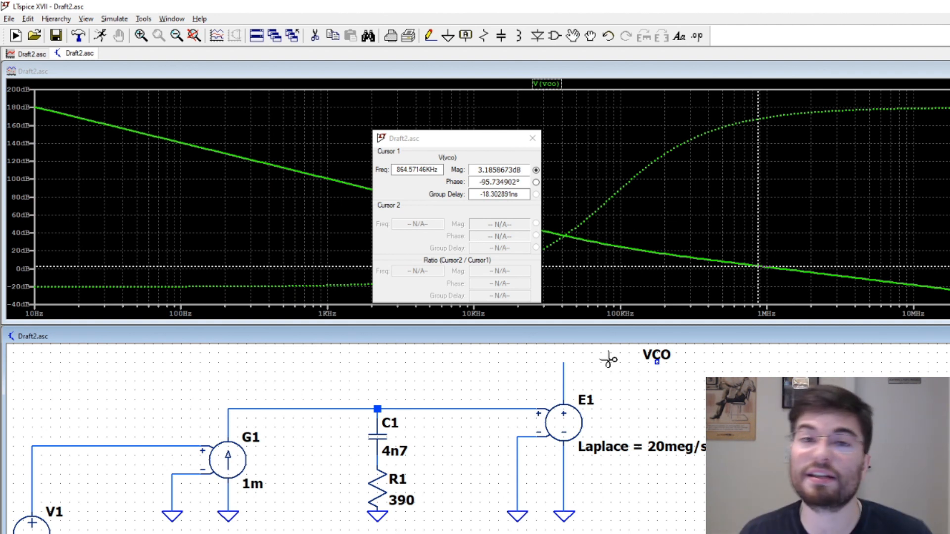
{"action": "key", "text": "F3"}
{"action": "left_click", "coordinate": [563, 363]}
{"action": "left_click", "coordinate": [656, 363]}
{"action": "key", "text": "Escape"}
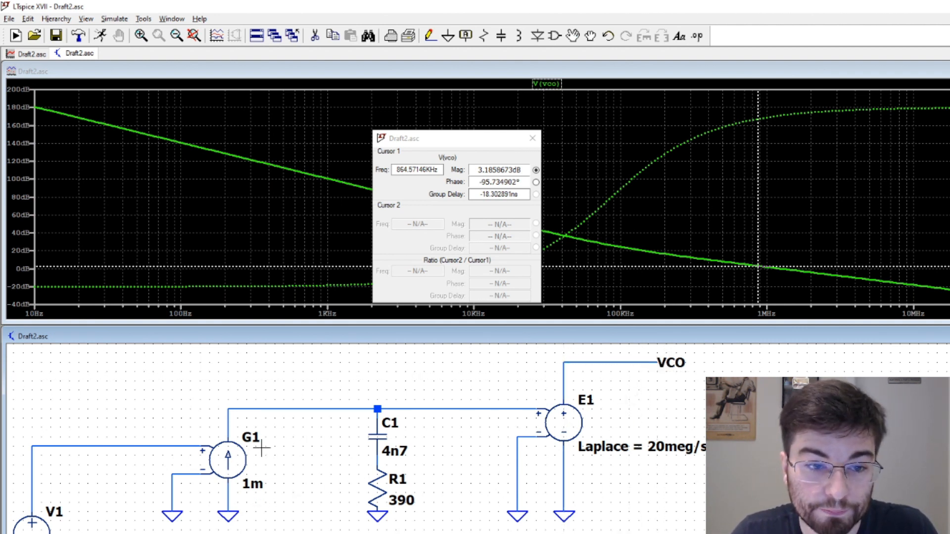
Set G1's value to 50u and rerun the open-loop AC analysis
{"action": "right_click", "coordinate": [235, 457]}
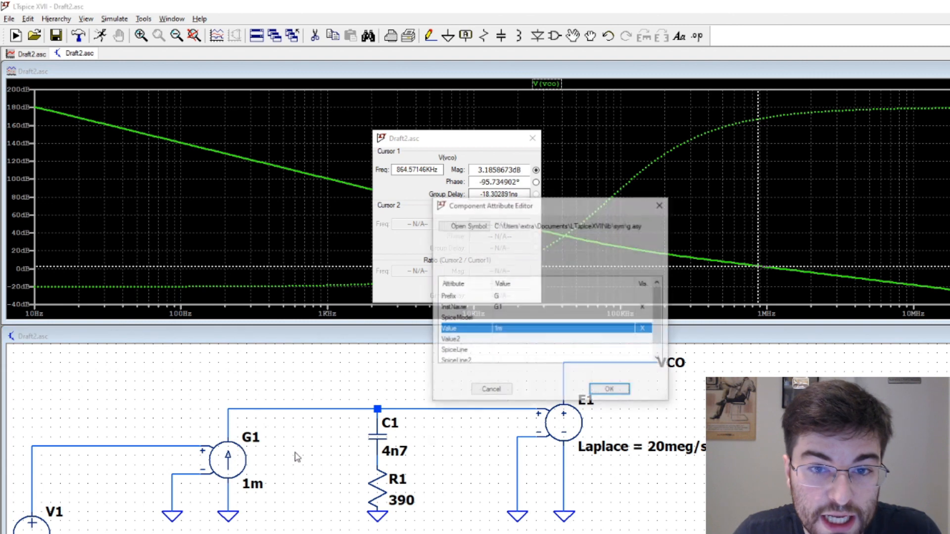
{"action": "left_click", "coordinate": [507, 328]}
{"action": "type", "text": "50u"}
{"action": "left_click", "coordinate": [609, 390]}
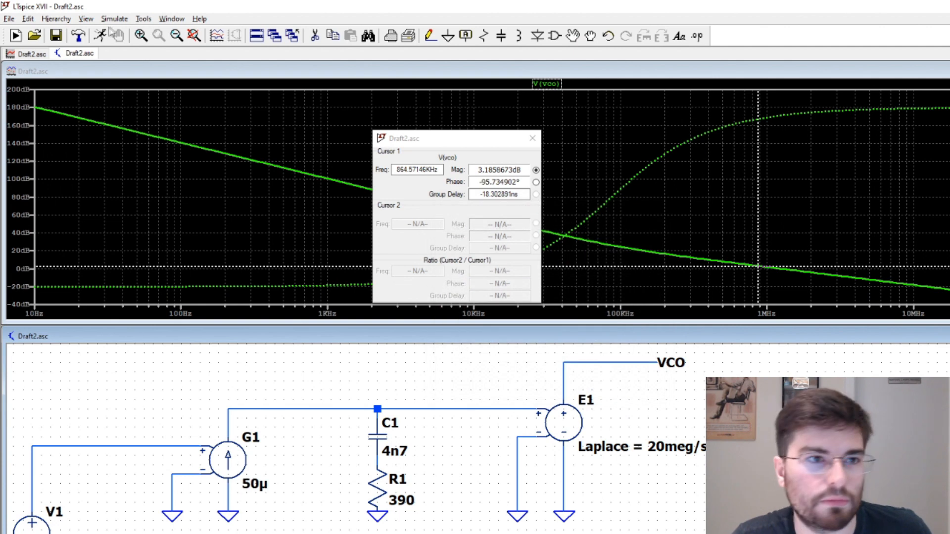
{"action": "left_click", "coordinate": [16, 35]}
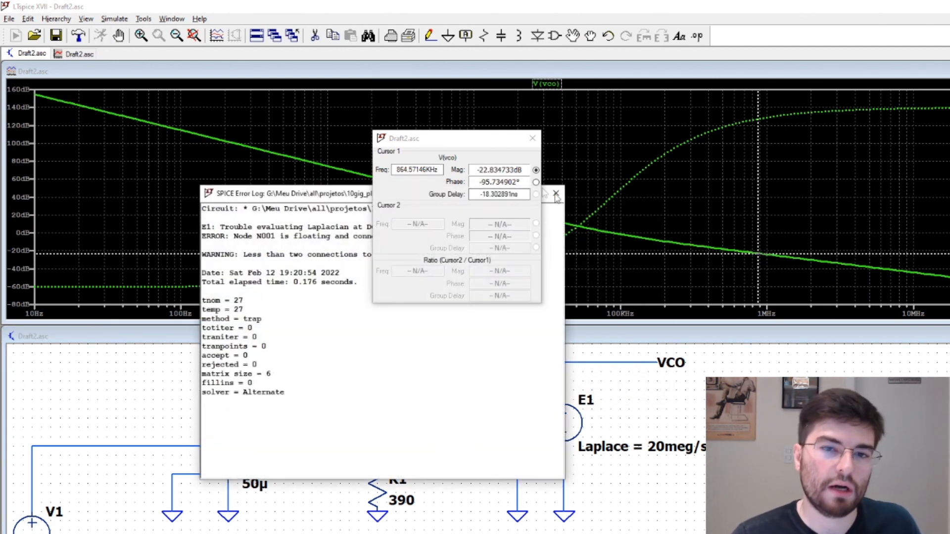
{"action": "left_click", "coordinate": [556, 193]}
Move the cursor close to the 0 dB crossing at about 102 kHz and read the phase, keeping the readout clear of the crossing
{"action": "left_click_drag", "start_coordinate": [756, 238], "coordinate": [635, 237]}
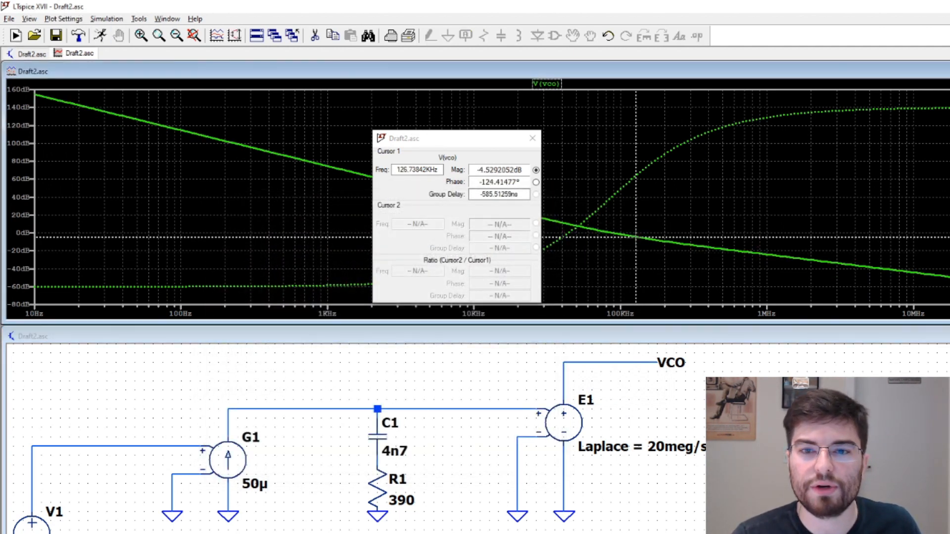
{"action": "left_click_drag", "start_coordinate": [452, 136], "coordinate": [731, 176]}
{"action": "left_click", "coordinate": [632, 218]}
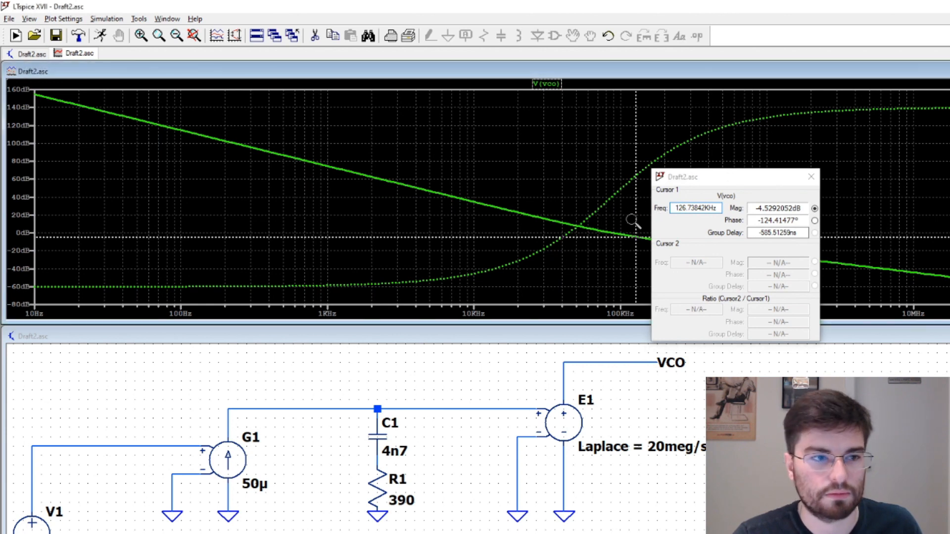
{"action": "left_click_drag", "start_coordinate": [635, 220], "coordinate": [621, 227]}
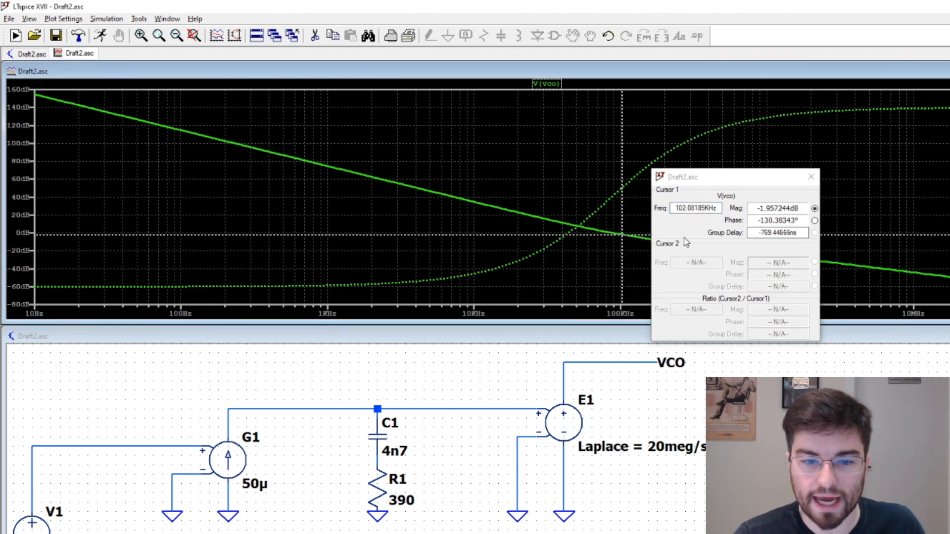
{"action": "left_click_drag", "start_coordinate": [725, 181], "coordinate": [746, 152]}
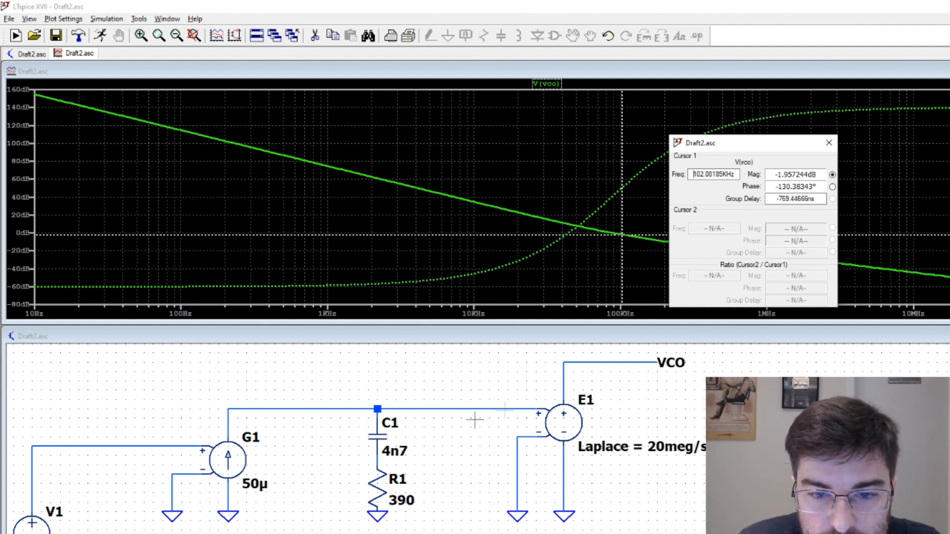
Replace the ground wire on G1's negative input with a feedback wire from E1's output and run the closed-loop AC analysis
{"action": "left_click", "coordinate": [316, 487]}
{"action": "key", "text": "Delete"}
{"action": "left_click", "coordinate": [175, 495]}
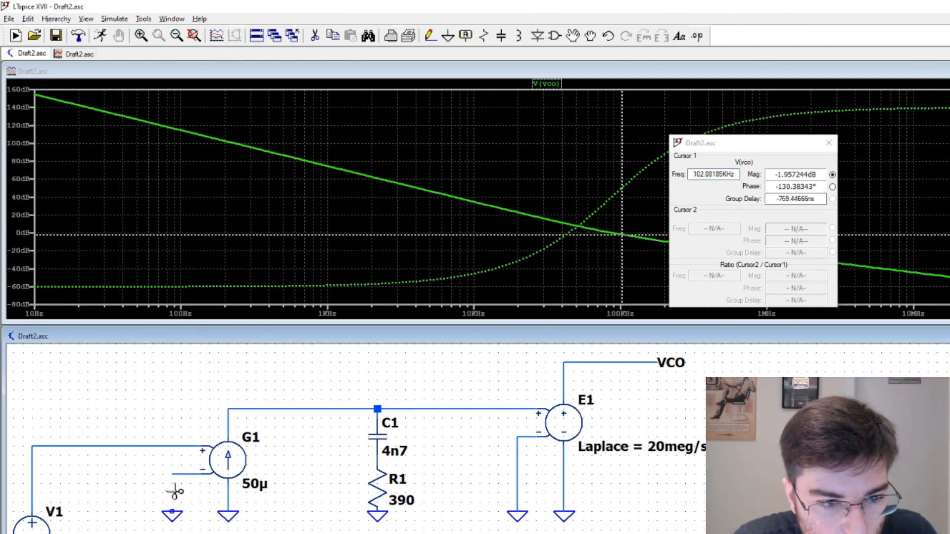
{"action": "key", "text": "F3"}
{"action": "left_click", "coordinate": [172, 474]}
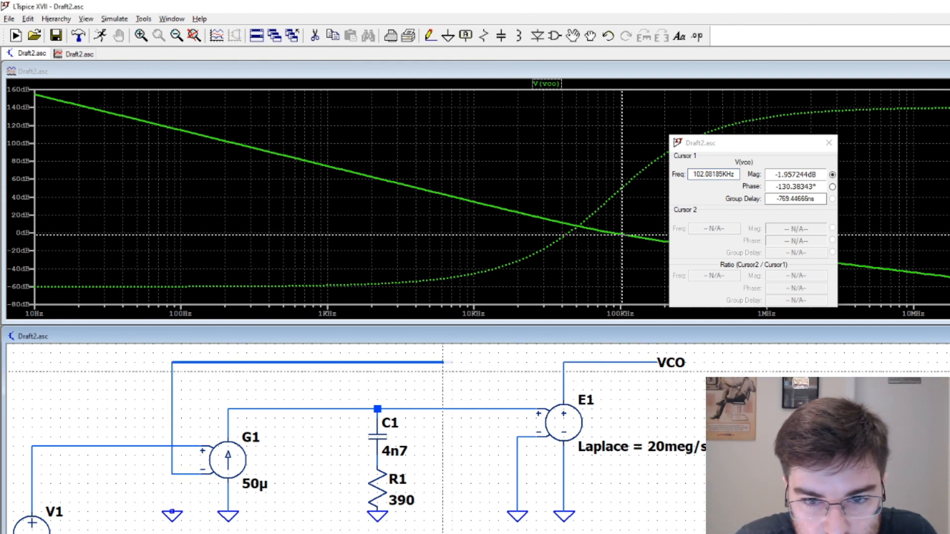
{"action": "left_click", "coordinate": [564, 363]}
{"action": "left_click", "coordinate": [16, 36]}
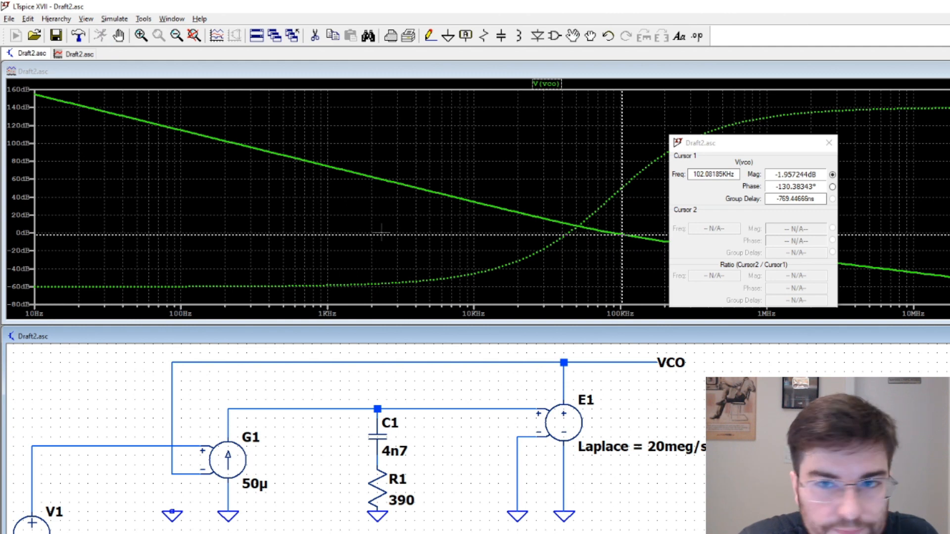
{"action": "left_click", "coordinate": [556, 194]}
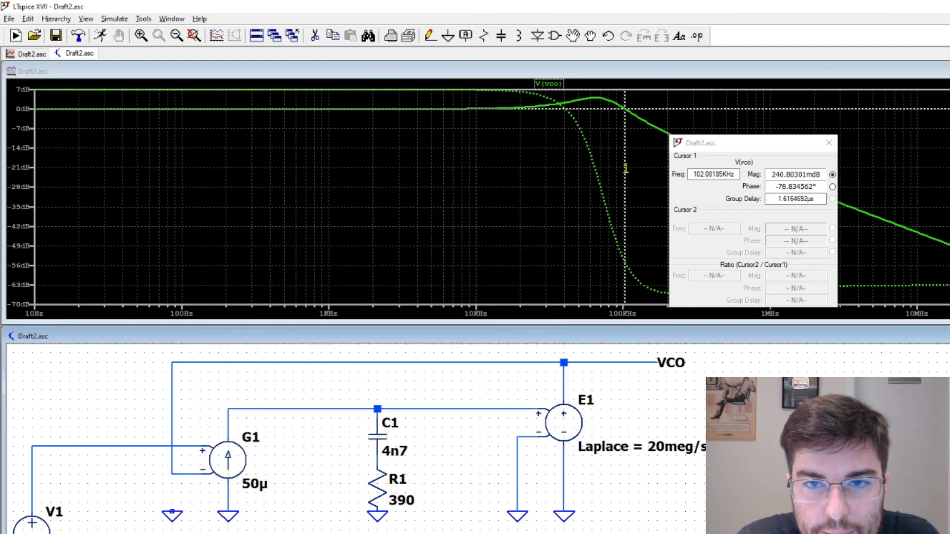
Place the cursor at the closed-loop -3 dB point, about 128 kHz, and move the readout window off the response curve
{"action": "left_click_drag", "start_coordinate": [625, 108], "coordinate": [639, 118]}
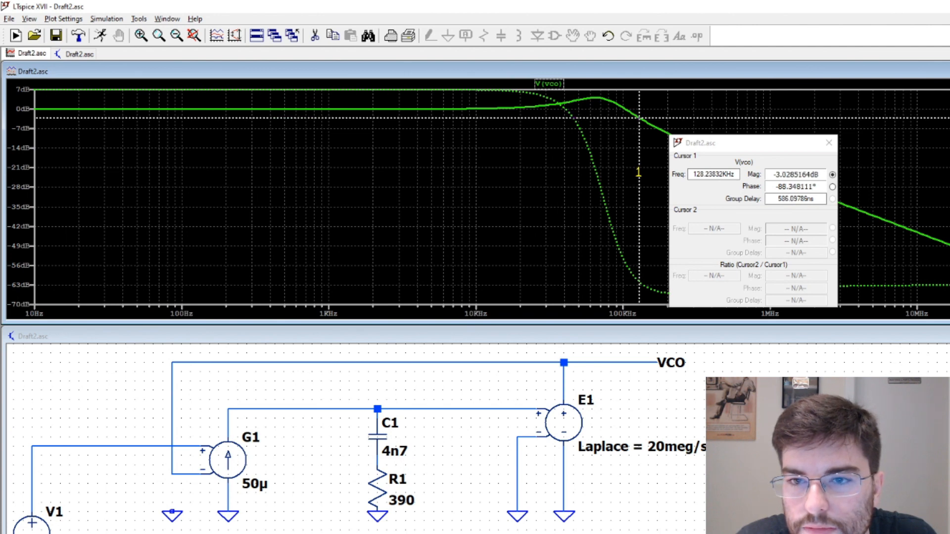
{"action": "left_click_drag", "start_coordinate": [712, 147], "coordinate": [509, 144]}
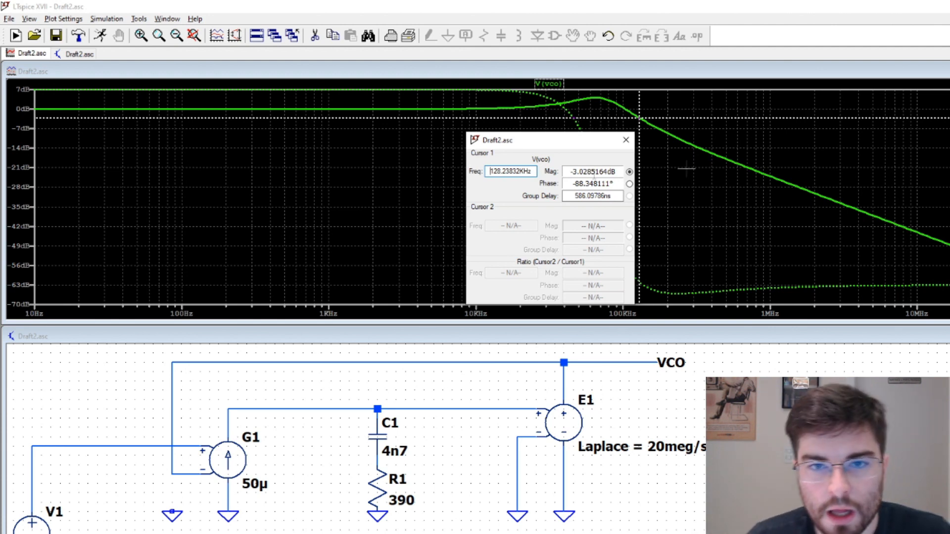
{"action": "left_click_drag", "start_coordinate": [573, 145], "coordinate": [813, 296]}
{"action": "left_click_drag", "start_coordinate": [792, 487], "coordinate": [796, 486]}
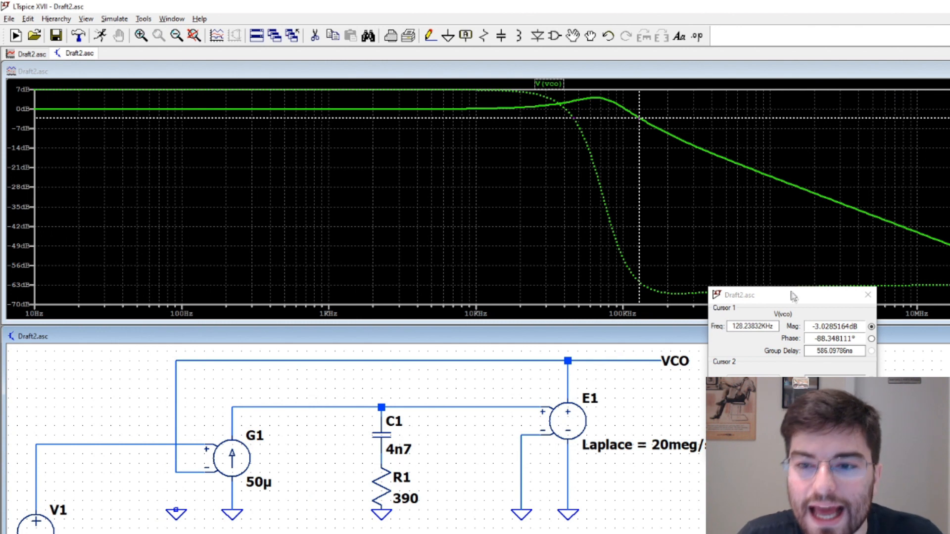
{"action": "left_click_drag", "start_coordinate": [793, 297], "coordinate": [783, 248]}
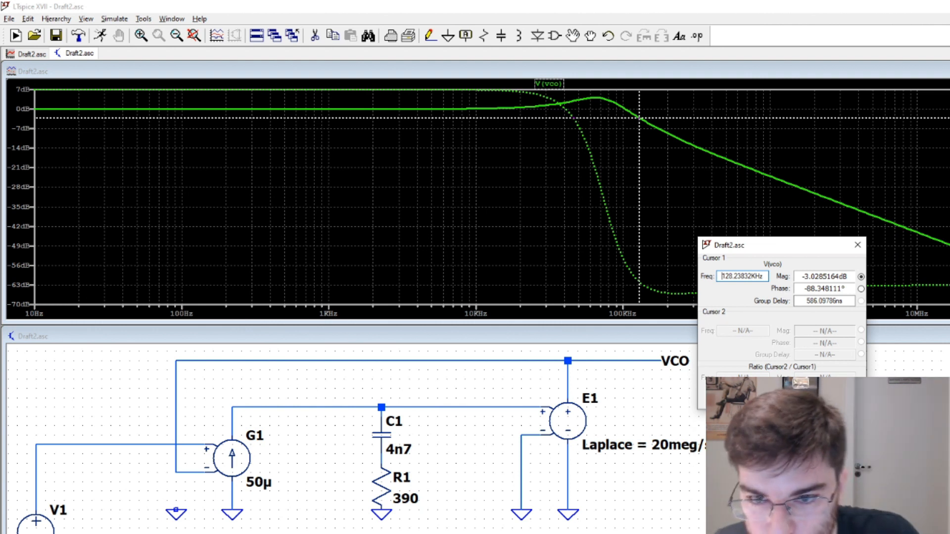
Delete the feedback wire, reconnect G1's negative input to ground and rerun the open-loop AC analysis
{"action": "left_click", "coordinate": [694, 452]}
{"action": "key", "text": "F5"}
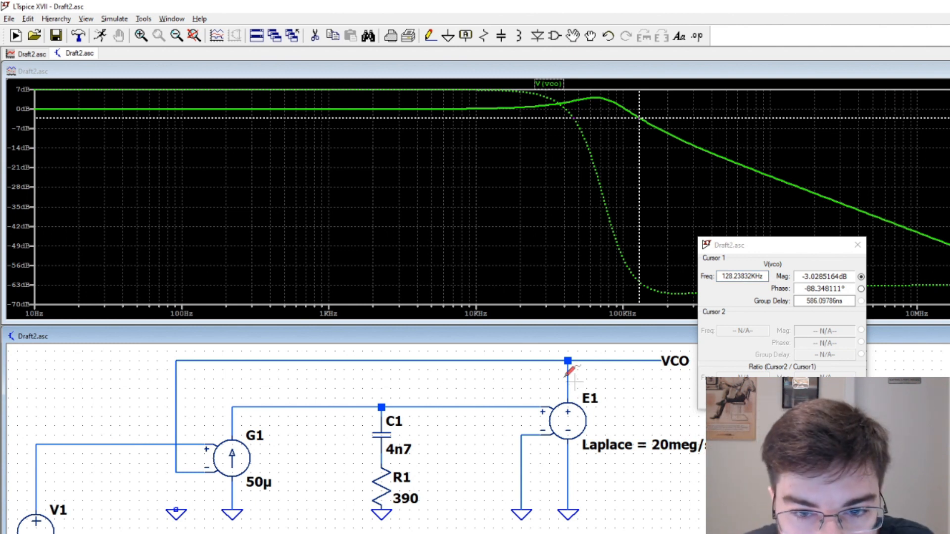
{"action": "left_click", "coordinate": [529, 361]}
{"action": "left_click", "coordinate": [175, 405]}
{"action": "key", "text": "F3"}
{"action": "left_click", "coordinate": [176, 509]}
{"action": "left_click", "coordinate": [176, 472]}
{"action": "left_click", "coordinate": [101, 36]}
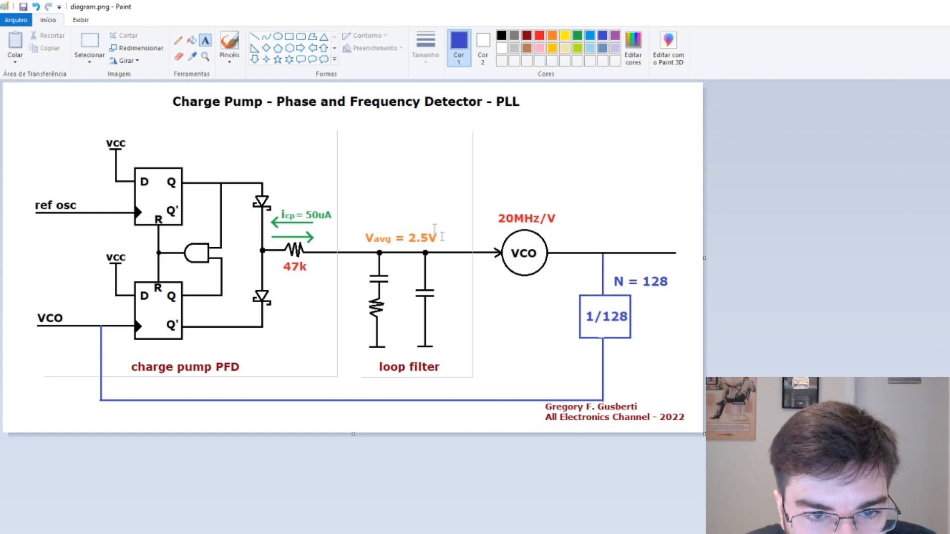
{"action": "key", "text": "alt+Tab"}
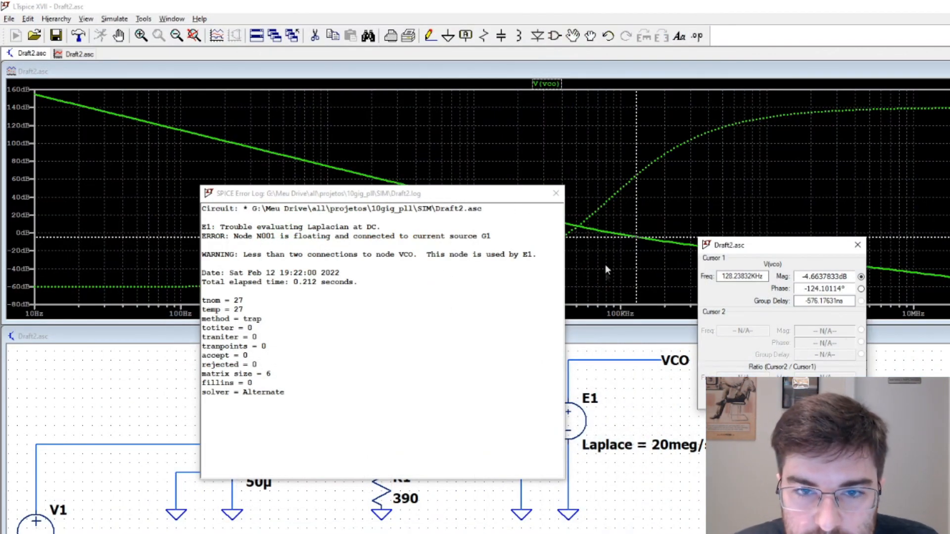
{"action": "left_click", "coordinate": [556, 193]}
Examine the open-loop gain and phase with the cursor, first at about 80 kHz and further out at about 361 kHz
{"action": "left_click_drag", "start_coordinate": [790, 245], "coordinate": [797, 274]}
{"action": "left_click_drag", "start_coordinate": [636, 238], "coordinate": [606, 233]}
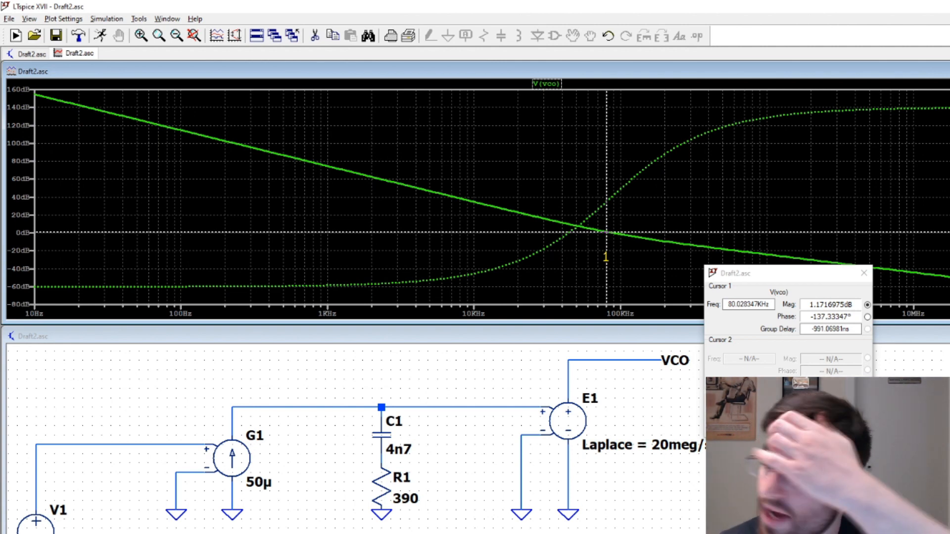
{"action": "mouse_move", "coordinate": [606, 233]}
{"action": "left_mouse_down"}
{"action": "mouse_move", "coordinate": [716, 248]}
{"action": "mouse_move", "coordinate": [678, 245]}
{"action": "mouse_move", "coordinate": [702, 245]}
{"action": "left_mouse_up"}
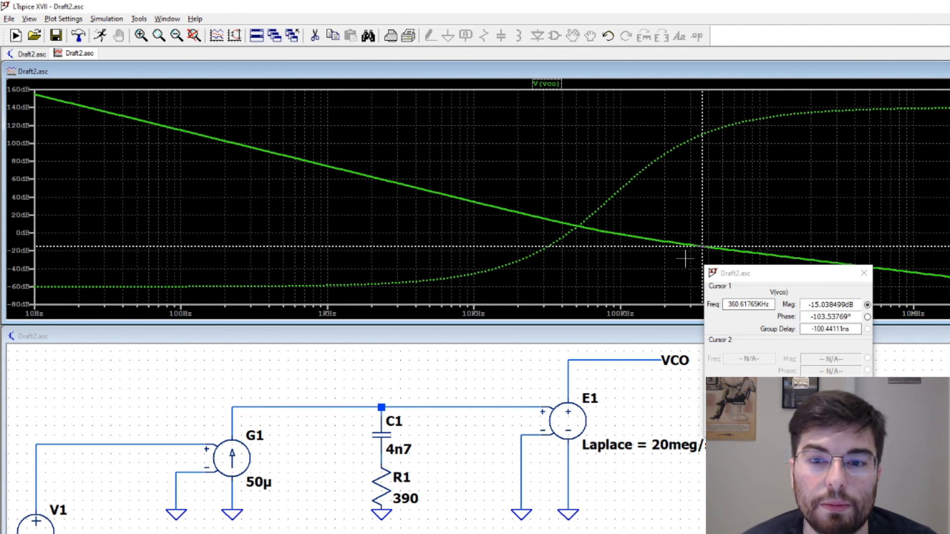
Add a second capacitor with its own ground in parallel with the C1 and R1 branch and wire it to the filter node
{"action": "left_click", "coordinate": [487, 477]}
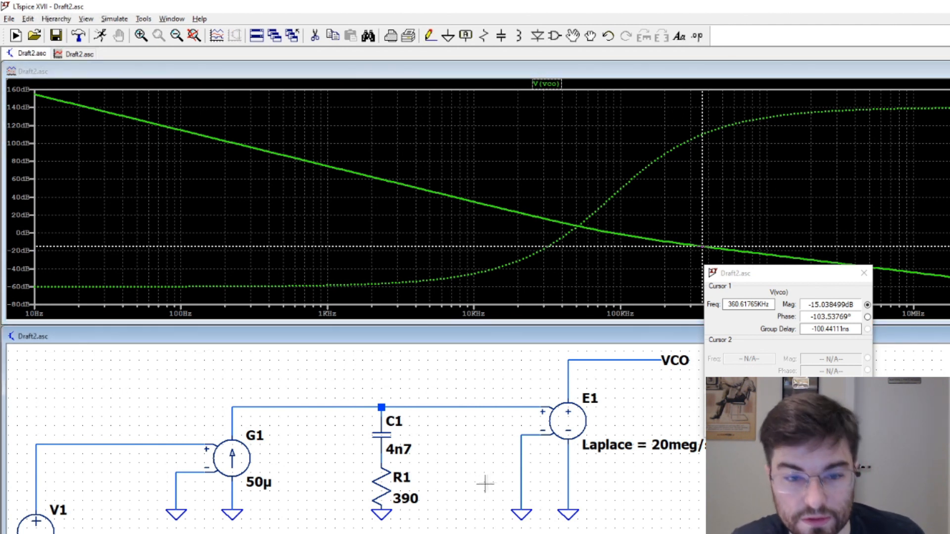
{"action": "key", "text": "c"}
{"action": "key", "text": "g"}
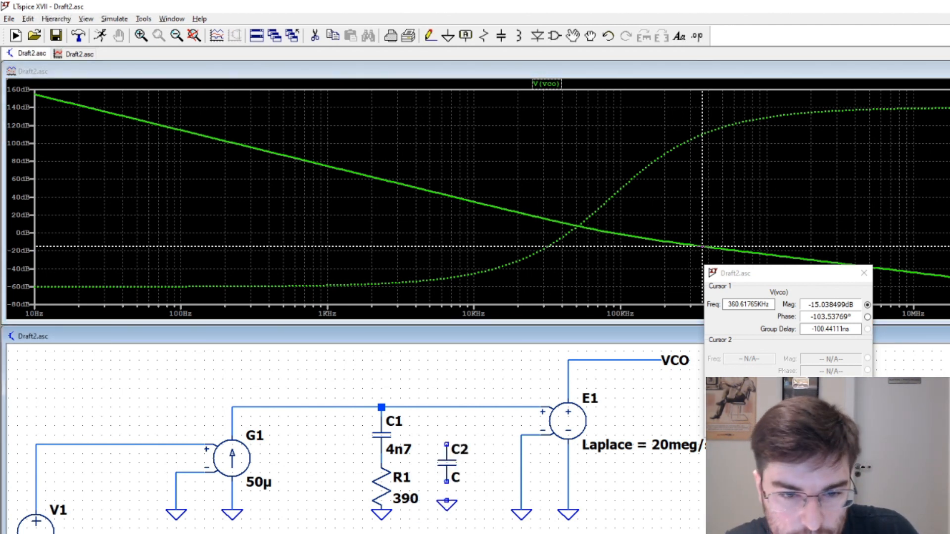
{"action": "left_click", "coordinate": [447, 510]}
{"action": "left_click", "coordinate": [447, 407]}
{"action": "key", "text": "Escape"}
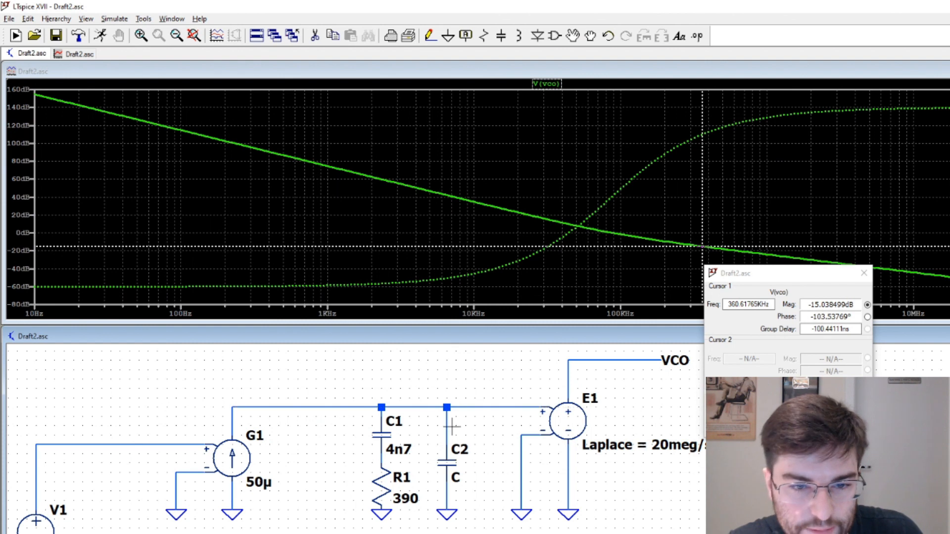
Move the cursor readout off the open-loop plot and place the cursor at the 0 dB crossing of the gain curve
{"action": "mouse_move", "coordinate": [756, 276]}
{"action": "left_mouse_down"}
{"action": "mouse_move", "coordinate": [800, 283]}
{"action": "mouse_move", "coordinate": [860, 381]}
{"action": "left_mouse_up"}
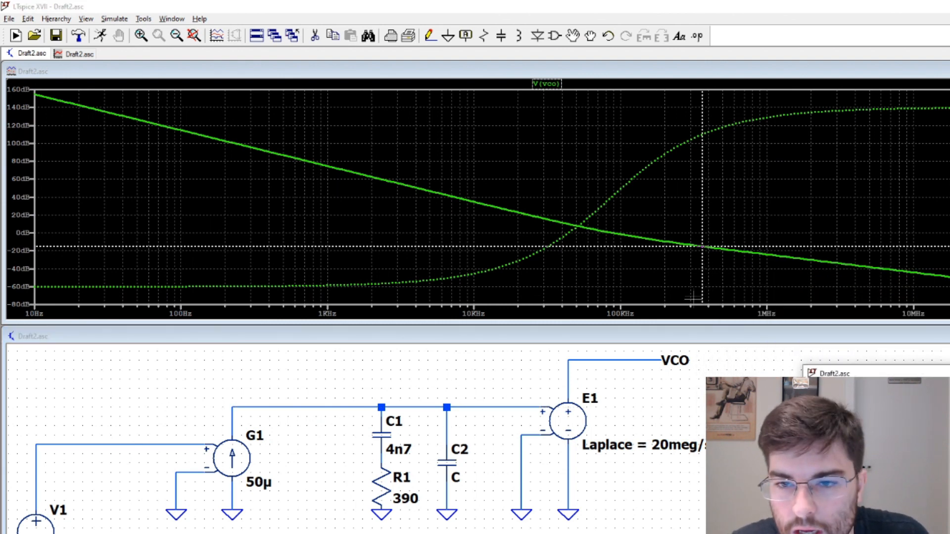
{"action": "mouse_move", "coordinate": [702, 279]}
{"action": "left_mouse_down"}
{"action": "mouse_move", "coordinate": [647, 272]}
{"action": "mouse_move", "coordinate": [499, 280]}
{"action": "mouse_move", "coordinate": [551, 280]}
{"action": "mouse_move", "coordinate": [601, 295]}
{"action": "left_mouse_up"}
{"action": "left_click_drag", "start_coordinate": [442, 282], "coordinate": [488, 277]}
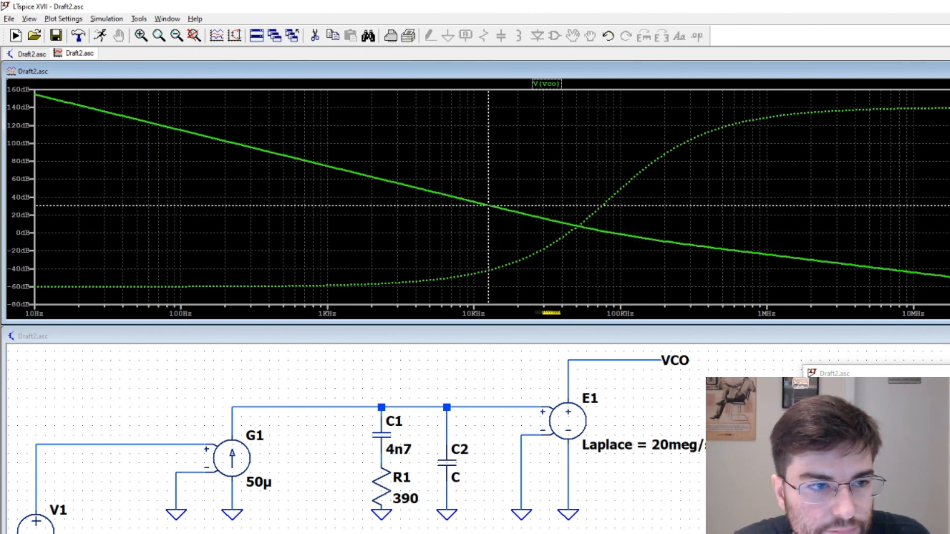
{"action": "left_click_drag", "start_coordinate": [488, 241], "coordinate": [611, 267]}
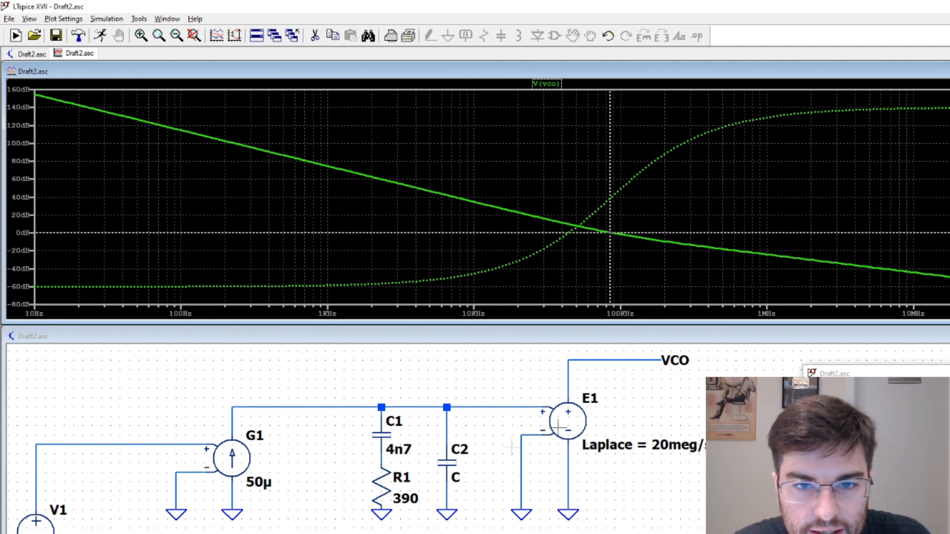
Set capacitor C2 to 470p, rerun the open-loop AC analysis and dismiss the error log
{"action": "right_click", "coordinate": [452, 465]}
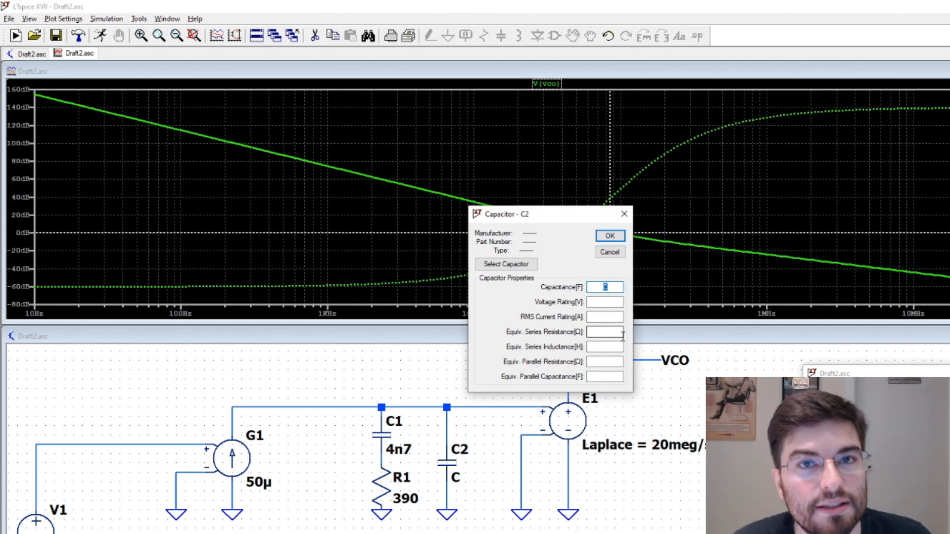
{"action": "type", "text": "470p"}
{"action": "key", "text": "Return"}
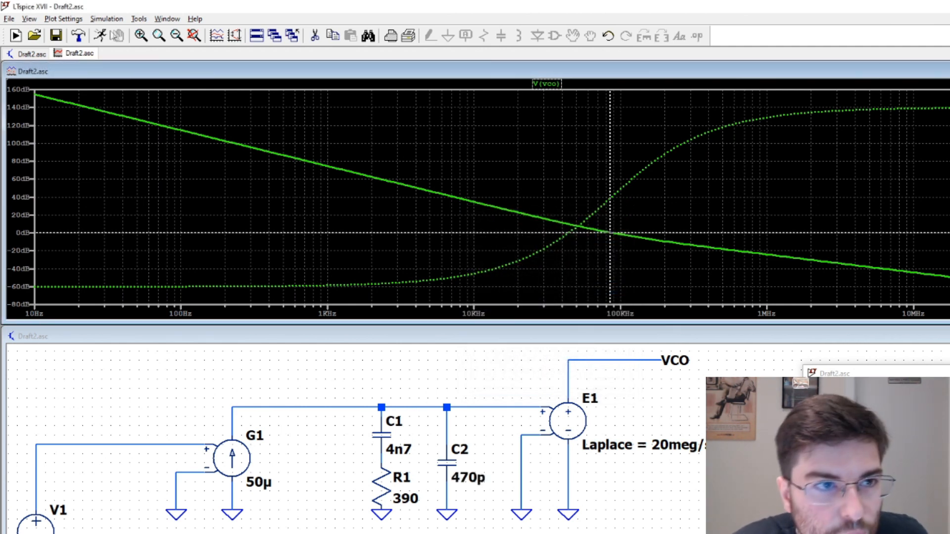
{"action": "left_click", "coordinate": [15, 36]}
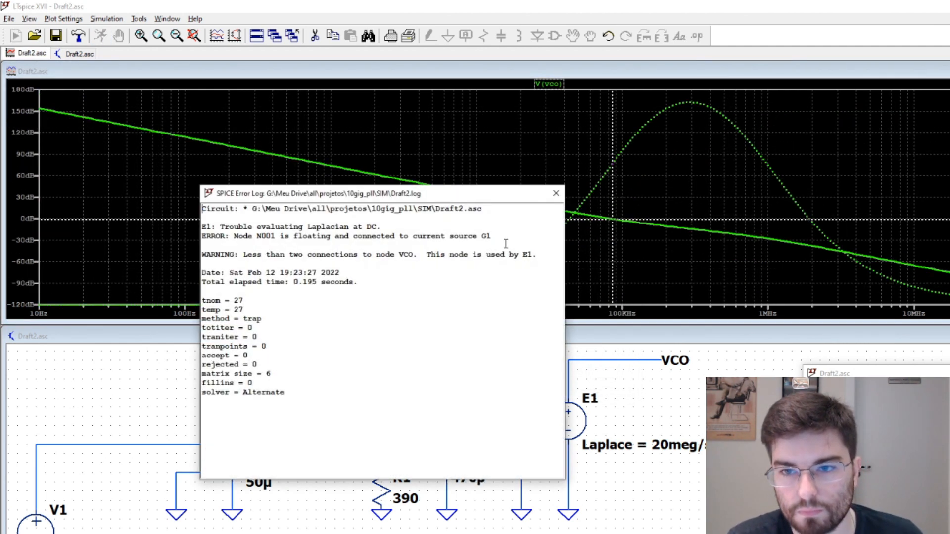
{"action": "left_click", "coordinate": [556, 193]}
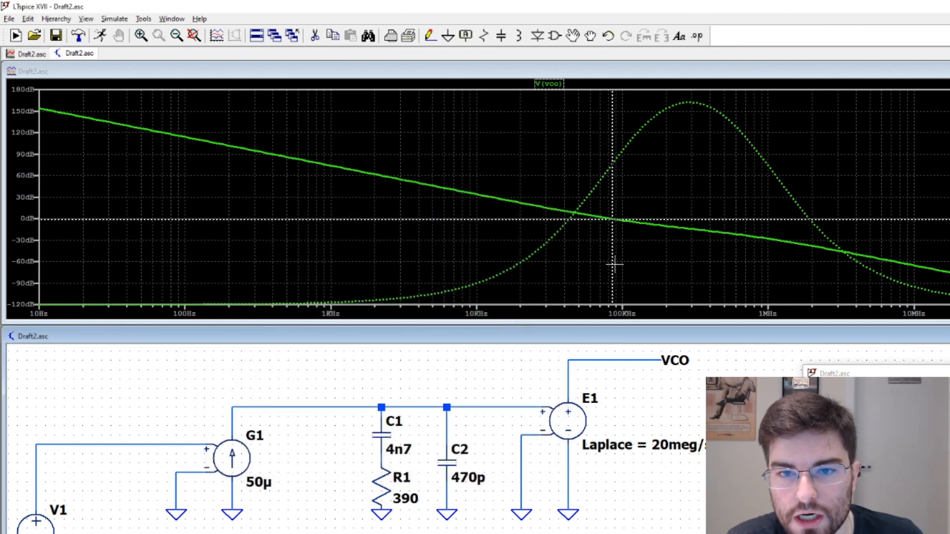
Read the open-loop phase with the cursor near unity gain, at about 87 kHz, and move the readout off the curve
{"action": "mouse_move", "coordinate": [612, 265]}
{"action": "left_mouse_down"}
{"action": "mouse_move", "coordinate": [877, 275]}
{"action": "mouse_move", "coordinate": [843, 262]}
{"action": "mouse_move", "coordinate": [613, 248]}
{"action": "left_mouse_up"}
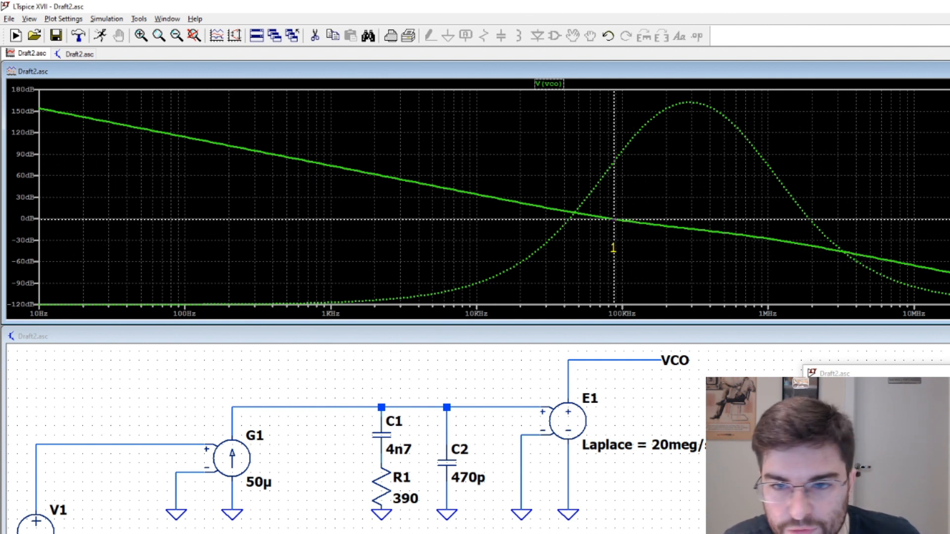
{"action": "left_click_drag", "start_coordinate": [922, 373], "coordinate": [568, 108]}
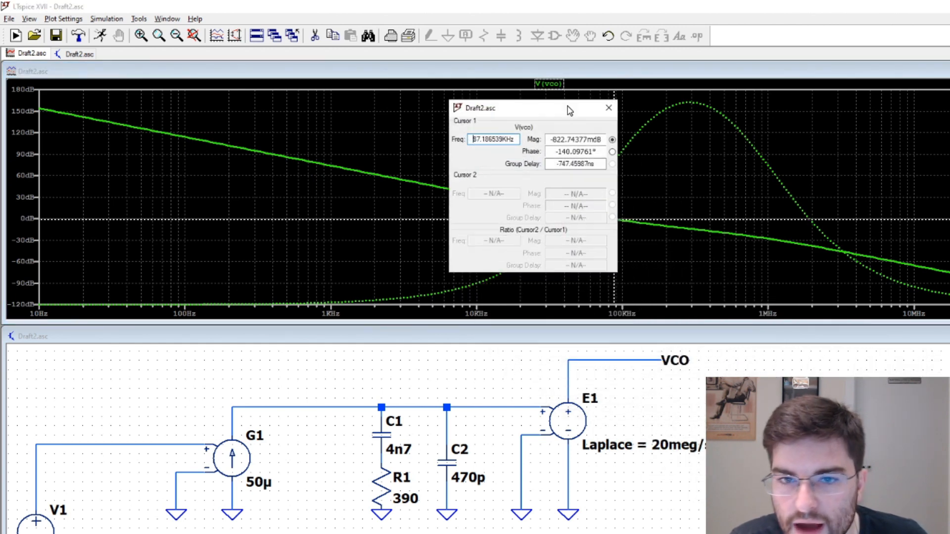
{"action": "left_click_drag", "start_coordinate": [576, 152], "coordinate": [557, 151]}
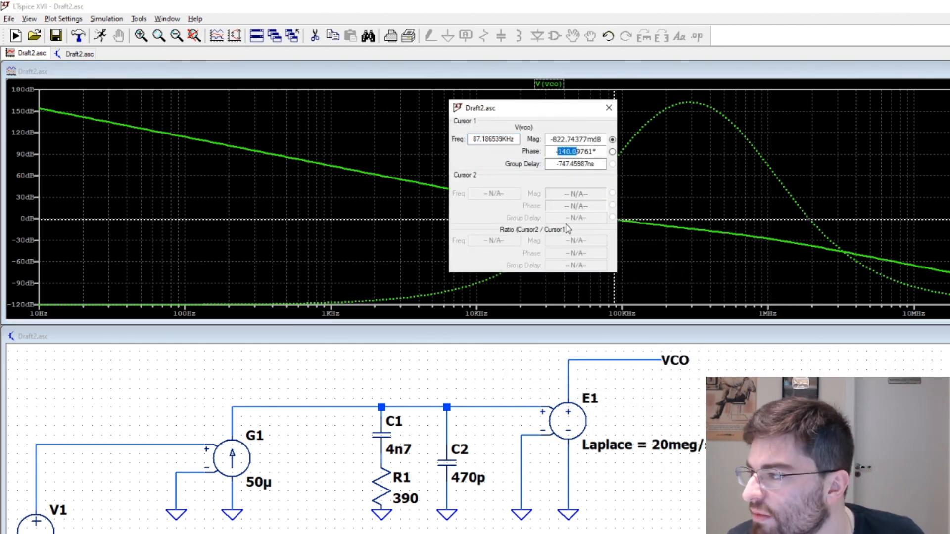
{"action": "left_click_drag", "start_coordinate": [541, 112], "coordinate": [853, 357]}
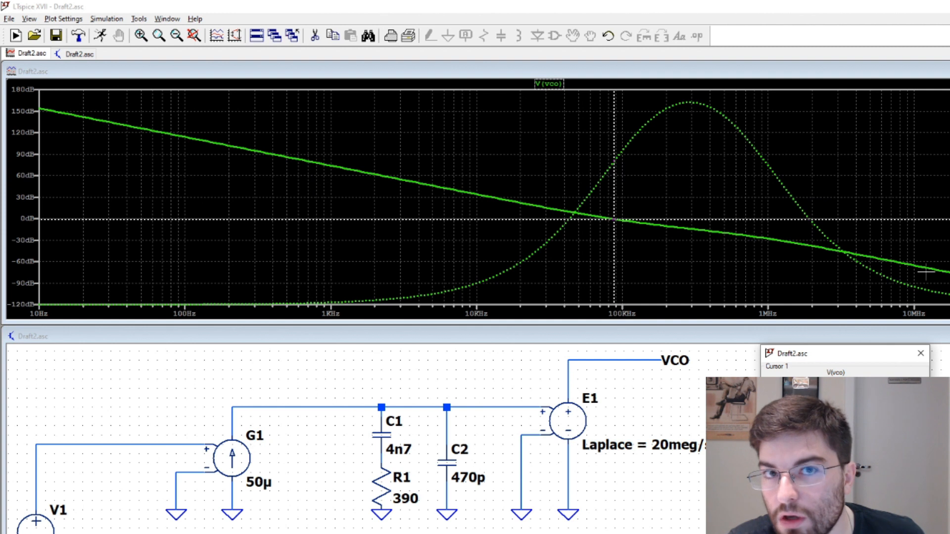
Replace the ground connection at G1's negative input with a feedback wire from the VCO node and rerun the closed-loop AC analysis
{"action": "left_click", "coordinate": [282, 477]}
{"action": "key", "text": "F5"}
{"action": "left_click", "coordinate": [176, 497]}
{"action": "key", "text": "F3"}
{"action": "left_click", "coordinate": [176, 473]}
{"action": "left_click", "coordinate": [176, 359]}
{"action": "left_click", "coordinate": [569, 360]}
{"action": "key", "text": "Escape"}
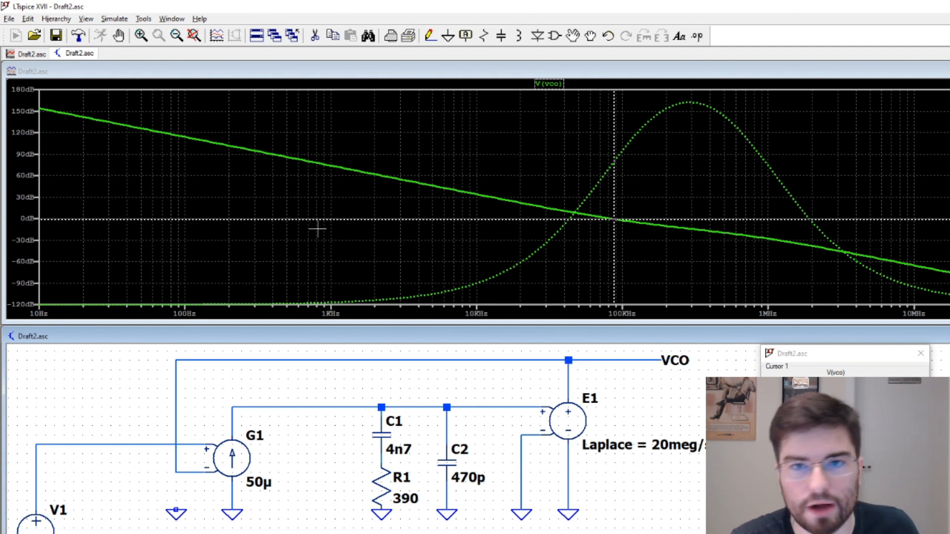
{"action": "left_click", "coordinate": [556, 197]}
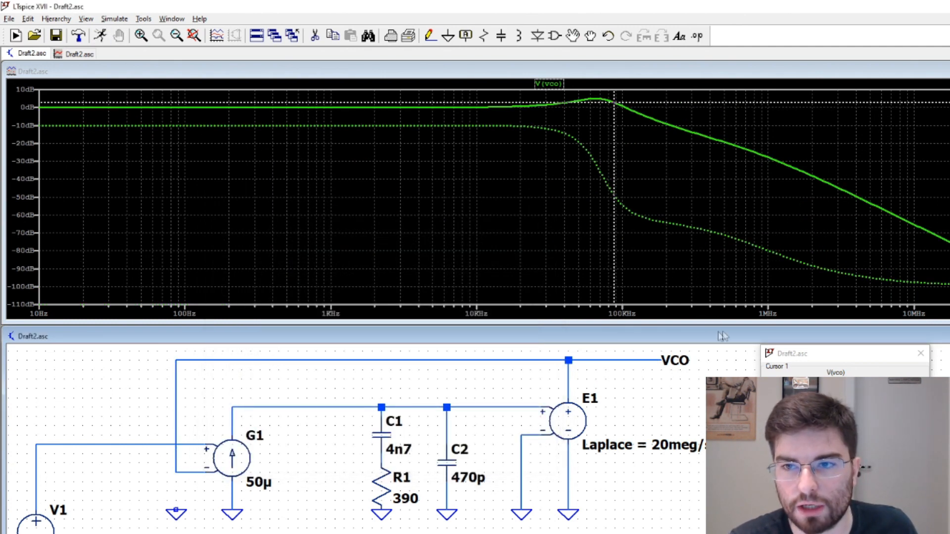
Move the cursor far out along the closed-loop response, to about 12.7 MHz
{"action": "left_click", "coordinate": [613, 360]}
{"action": "mouse_move", "coordinate": [613, 207]}
{"action": "left_mouse_down"}
{"action": "mouse_move", "coordinate": [759, 262]}
{"action": "mouse_move", "coordinate": [907, 298]}
{"action": "mouse_move", "coordinate": [861, 242]}
{"action": "mouse_move", "coordinate": [929, 283]}
{"action": "left_mouse_up"}
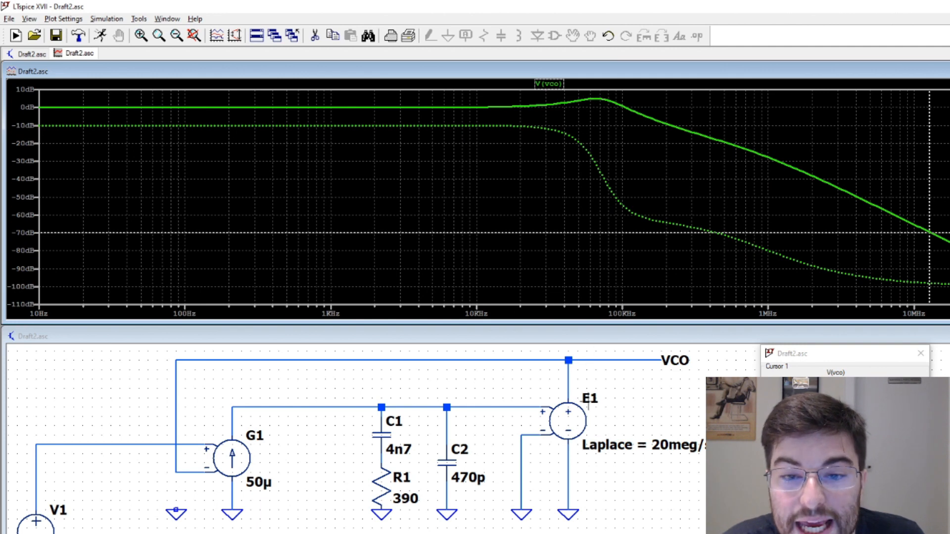
{"action": "left_click", "coordinate": [594, 366]}
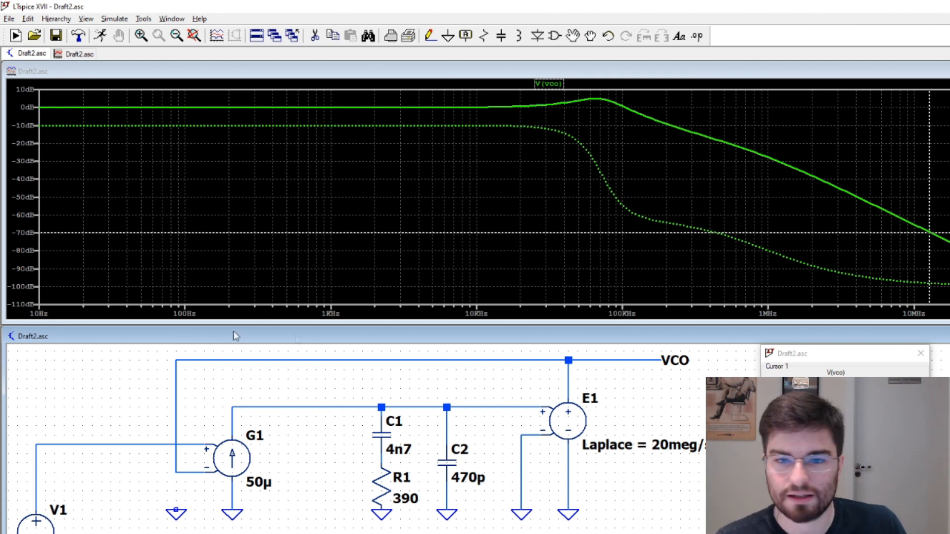
Enlarge the schematic window over the plot and make free space above the circuit
{"action": "left_click", "coordinate": [417, 323]}
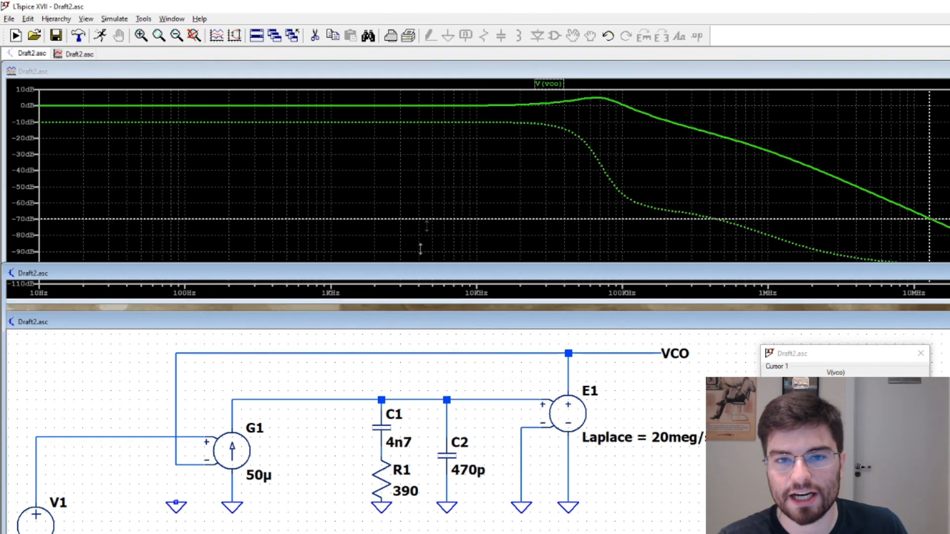
{"action": "left_click_drag", "start_coordinate": [416, 322], "coordinate": [416, 146]}
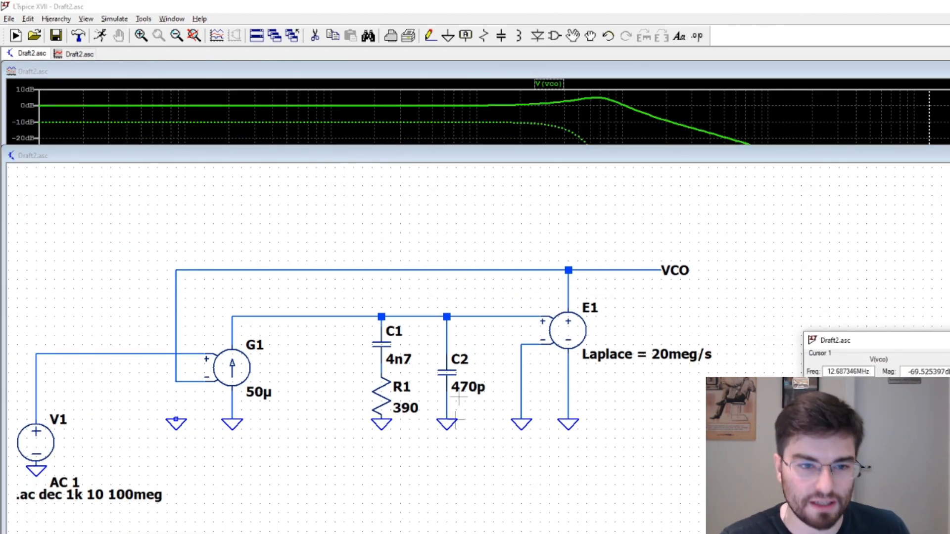
{"action": "scroll", "coordinate": [459, 393], "scroll_direction": "down", "scroll_amount": 2}
{"action": "scroll", "coordinate": [436, 450], "scroll_direction": "up", "scroll_amount": 2}
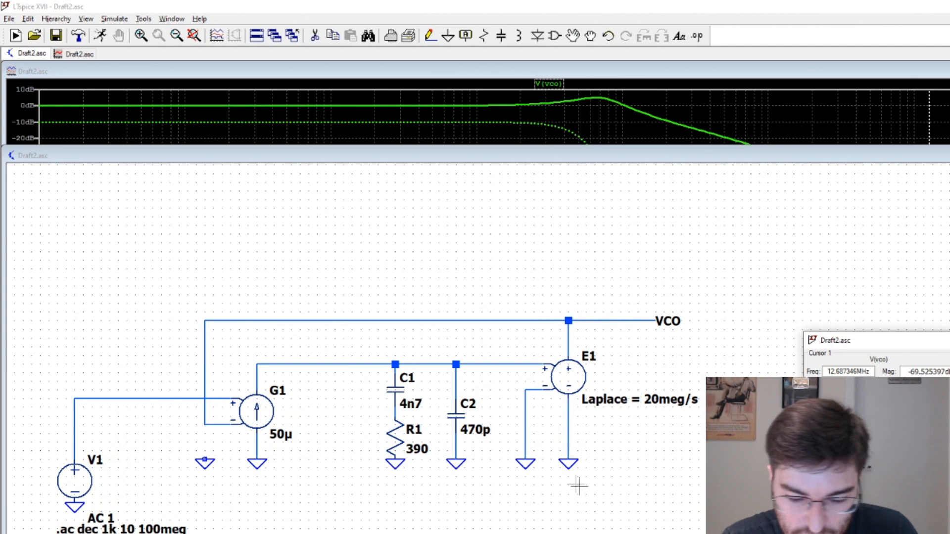
{"action": "left_click", "coordinate": [621, 496]}
{"action": "left_click_drag", "start_coordinate": [621, 496], "coordinate": [613, 494]}
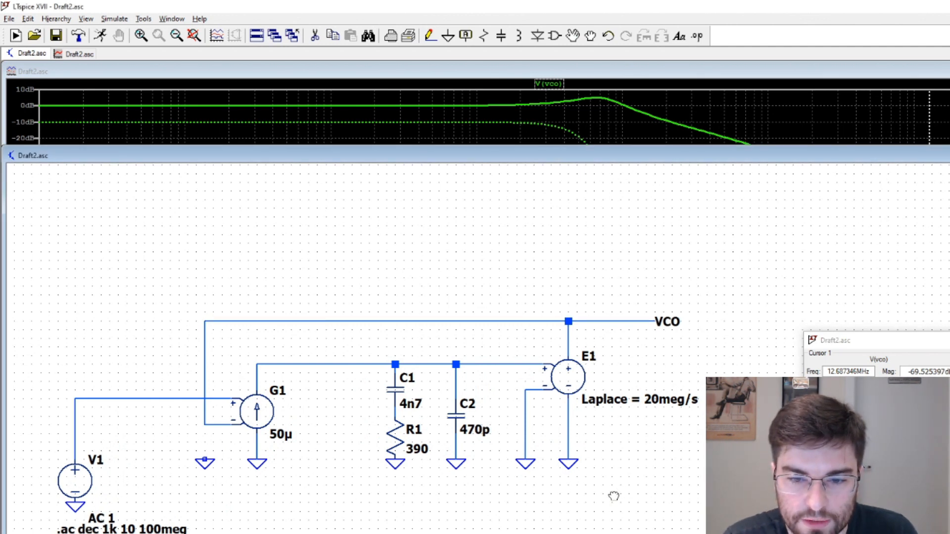
Duplicate the loop filter and the E1 stage with their grounds and output label, and place the copy above the original
{"action": "left_click_drag", "start_coordinate": [339, 269], "coordinate": [725, 510]}
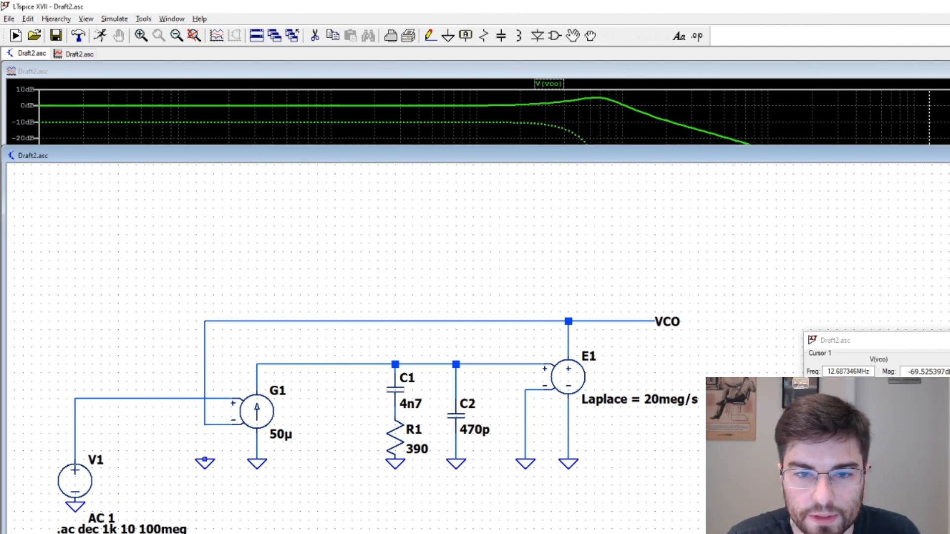
{"action": "left_click", "coordinate": [534, 352]}
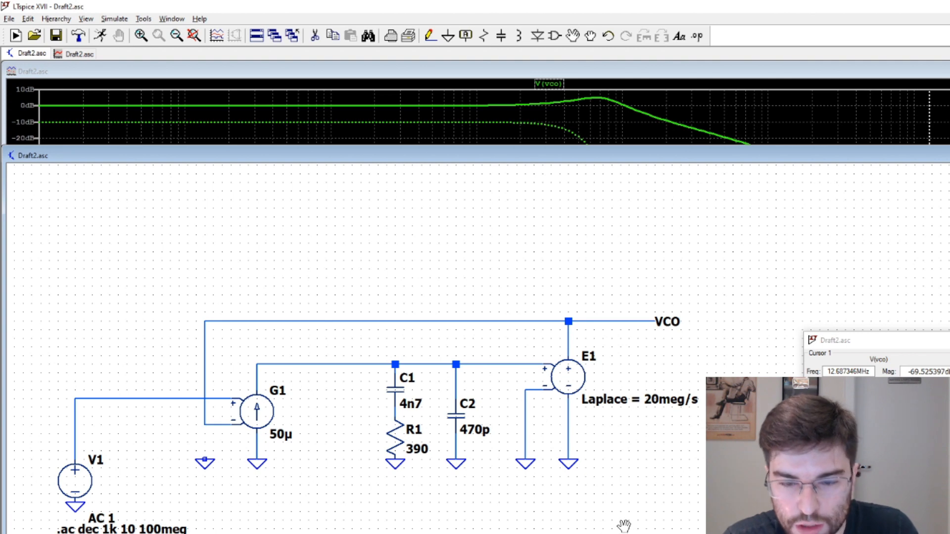
{"action": "key", "text": "F6"}
{"action": "left_click_drag", "start_coordinate": [336, 265], "coordinate": [698, 516]}
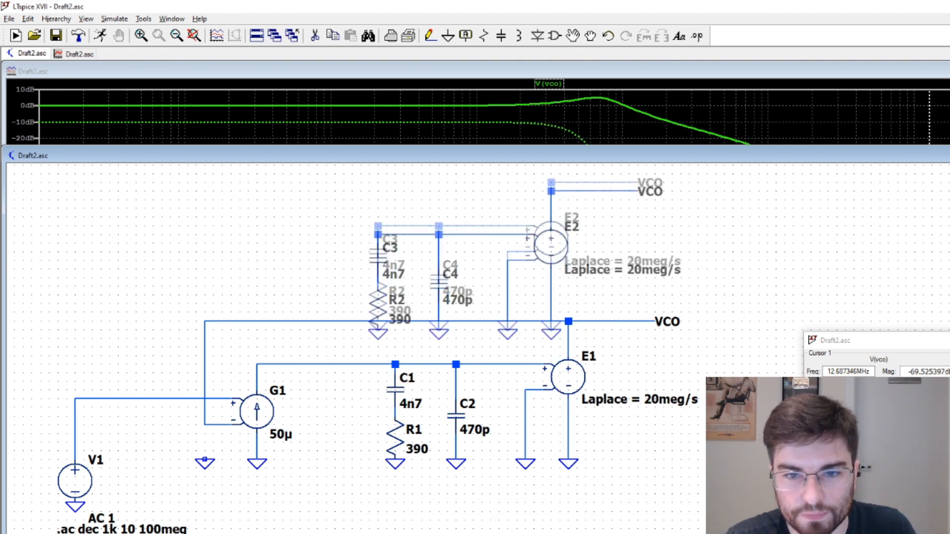
{"action": "scroll", "coordinate": [497, 342], "scroll_direction": "down", "scroll_amount": 2}
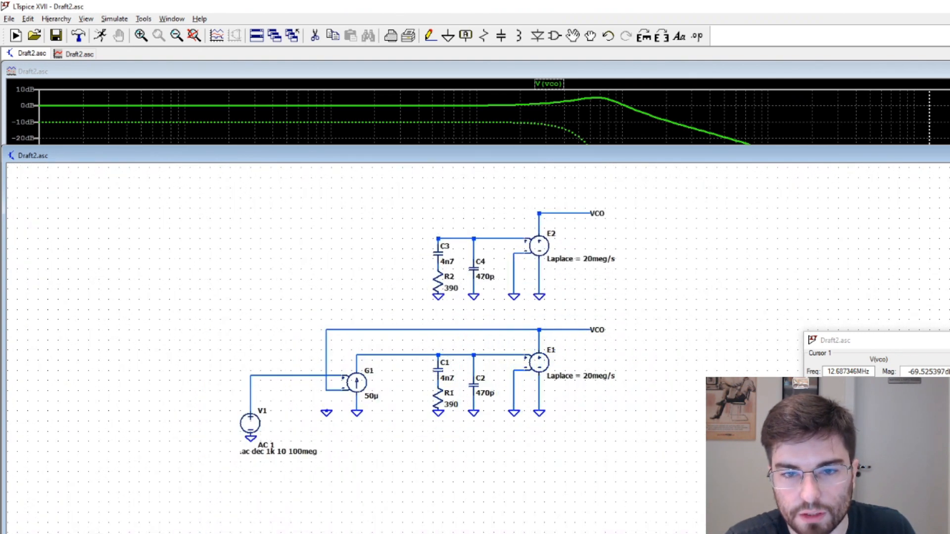
{"action": "left_click", "coordinate": [524, 252]}
{"action": "key", "text": "Escape"}
Rename the copied stage's output label to VCO2 and delete the unconnected ground symbol near G1
{"action": "right_click", "coordinate": [597, 214]}
{"action": "type", "text": "VCO2"}
{"action": "key", "text": "Return"}
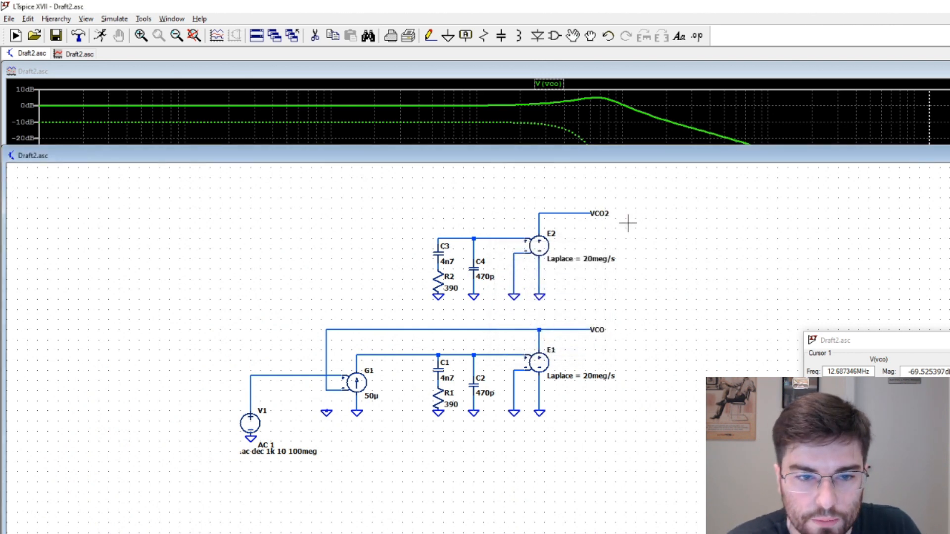
{"action": "left_click", "coordinate": [326, 413]}
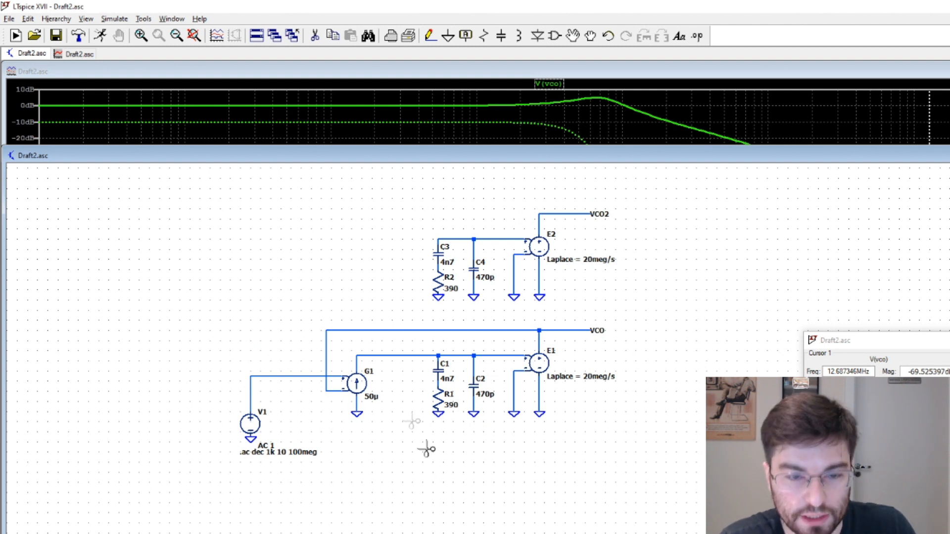
{"action": "key", "text": "F3"}
{"action": "key", "text": "Escape"}
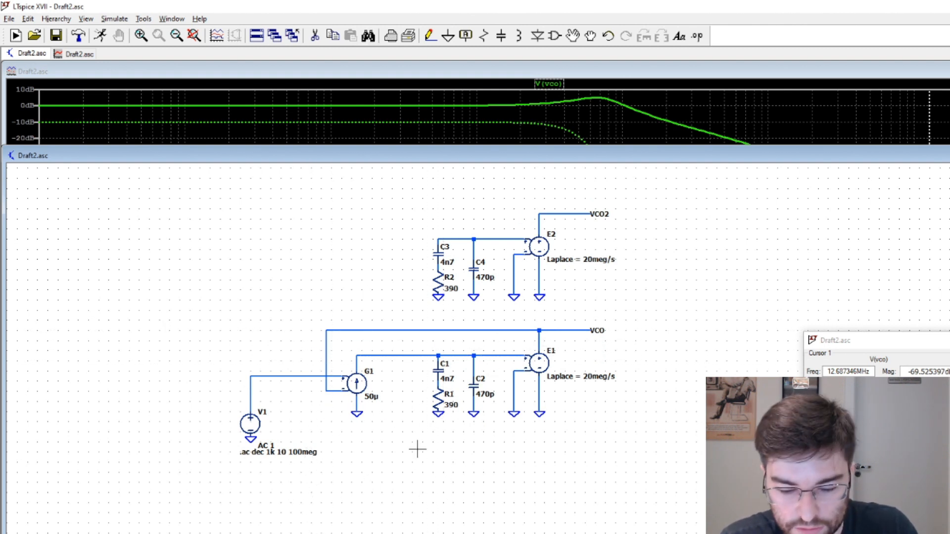
Duplicate the current source G1 with its ground, place the copy above it and wire its output to the copied loop filter
{"action": "left_click_drag", "start_coordinate": [387, 431], "coordinate": [320, 345]}
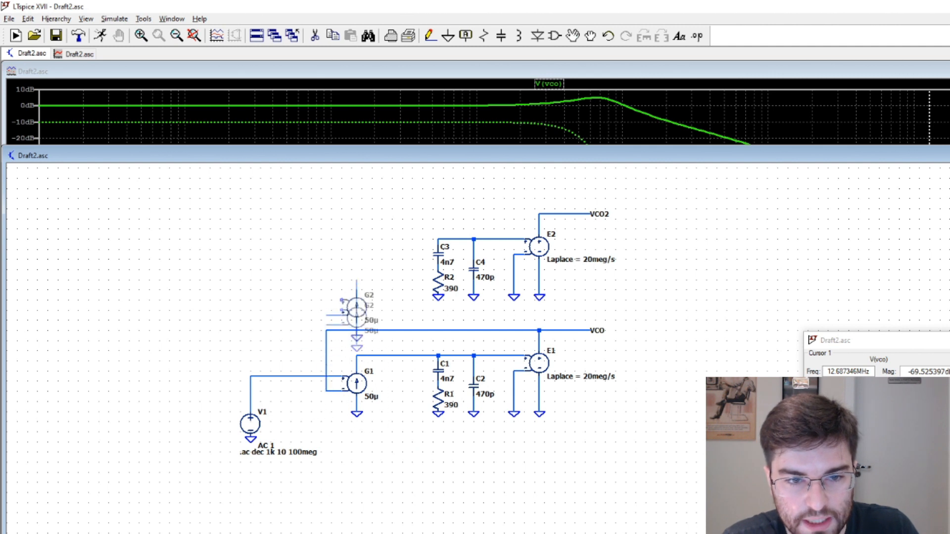
{"action": "left_click", "coordinate": [355, 272]}
{"action": "key", "text": "F3"}
{"action": "left_click", "coordinate": [356, 239]}
{"action": "left_click", "coordinate": [438, 239]}
Put a rotated ground on G2's negative input and wire its positive input to the V1 source line
{"action": "key", "text": "g"}
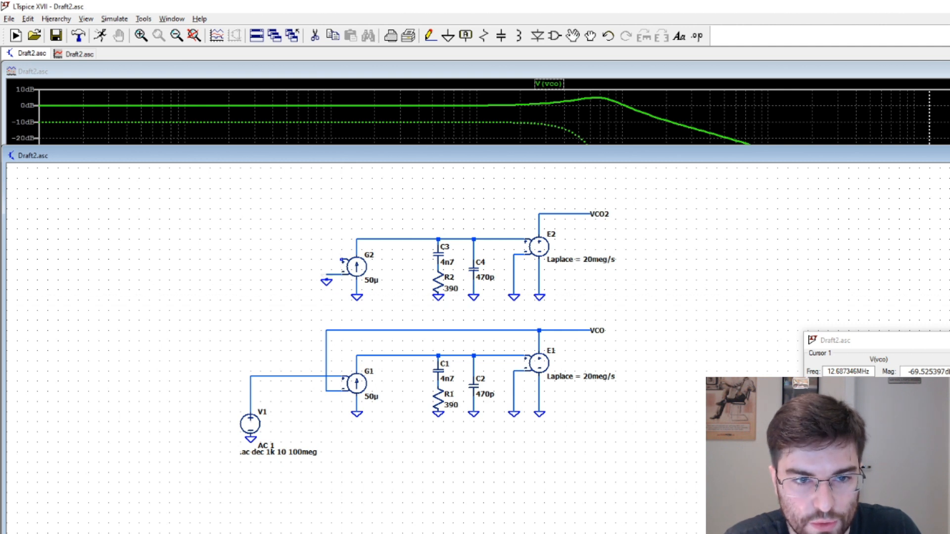
{"action": "key", "text": "ctrl+r"}
{"action": "left_click", "coordinate": [341, 275]}
{"action": "key", "text": "F3"}
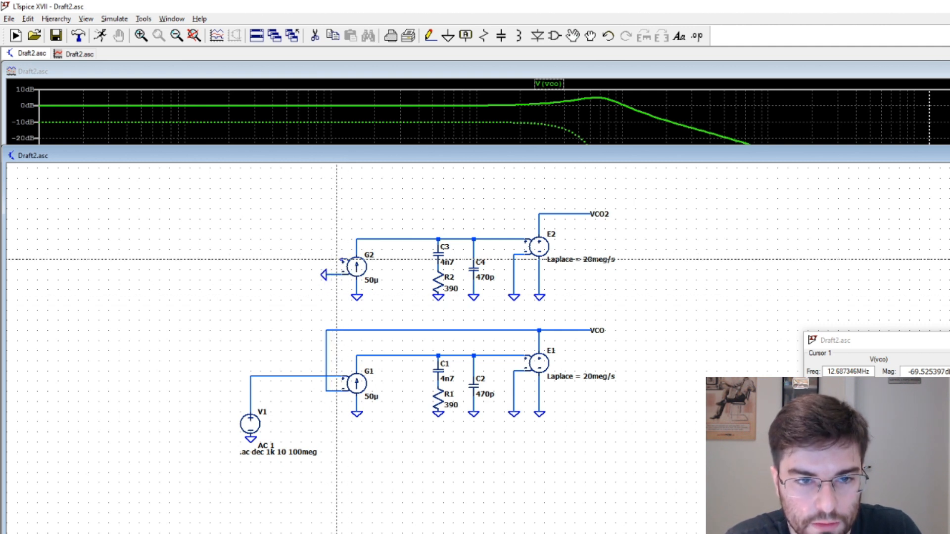
{"action": "left_click", "coordinate": [343, 259]}
{"action": "left_click", "coordinate": [251, 259]}
{"action": "left_click", "coordinate": [251, 376]}
Restore the split between plot and schematic, rerun the AC analysis of both loops and dismiss the error log
{"action": "left_click_drag", "start_coordinate": [460, 147], "coordinate": [444, 317]}
{"action": "left_click", "coordinate": [100, 39]}
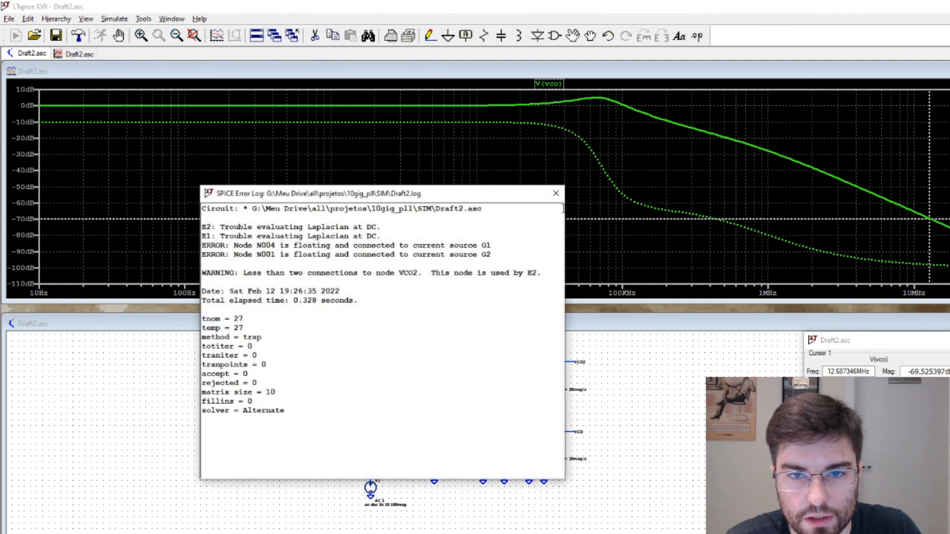
{"action": "left_click", "coordinate": [555, 193]}
Plot VCO2 alone, add the VCO trace for comparison, and make the plot window taller and narrower to show the phase axis
{"action": "double_click", "coordinate": [581, 362]}
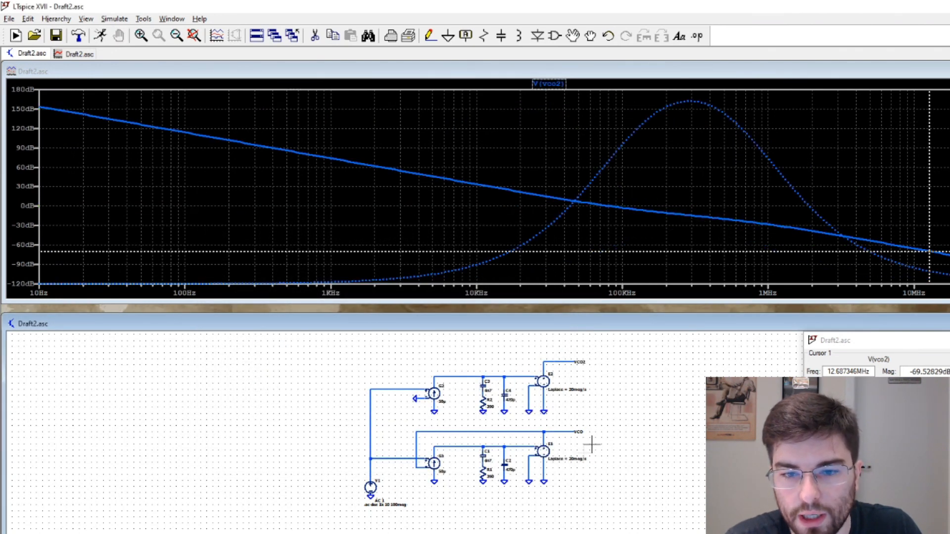
{"action": "left_click", "coordinate": [578, 432]}
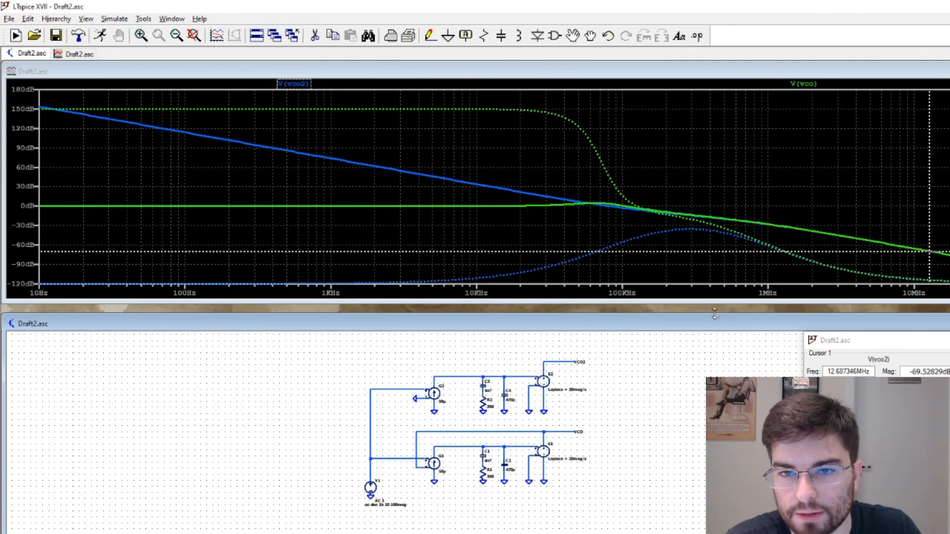
{"action": "left_click_drag", "start_coordinate": [691, 302], "coordinate": [691, 453]}
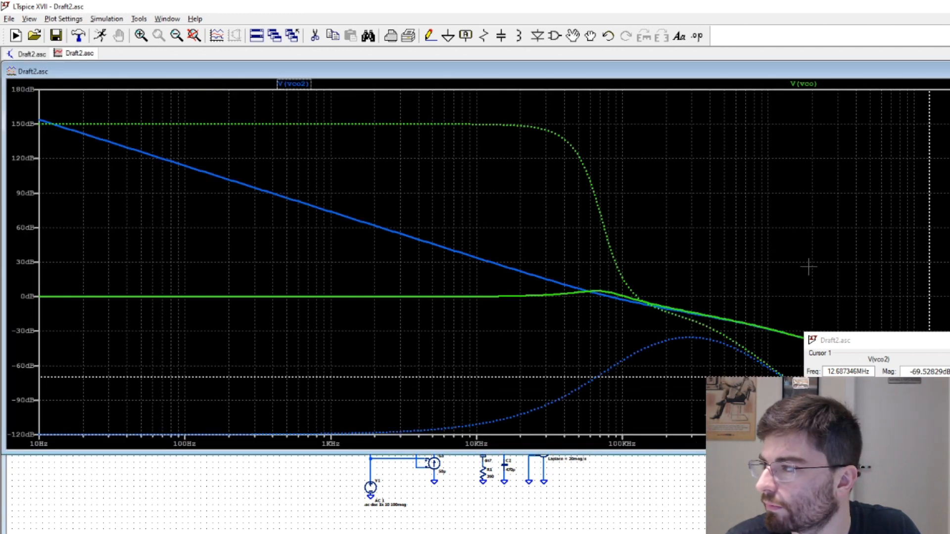
{"action": "left_click_drag", "start_coordinate": [949, 247], "coordinate": [859, 248]}
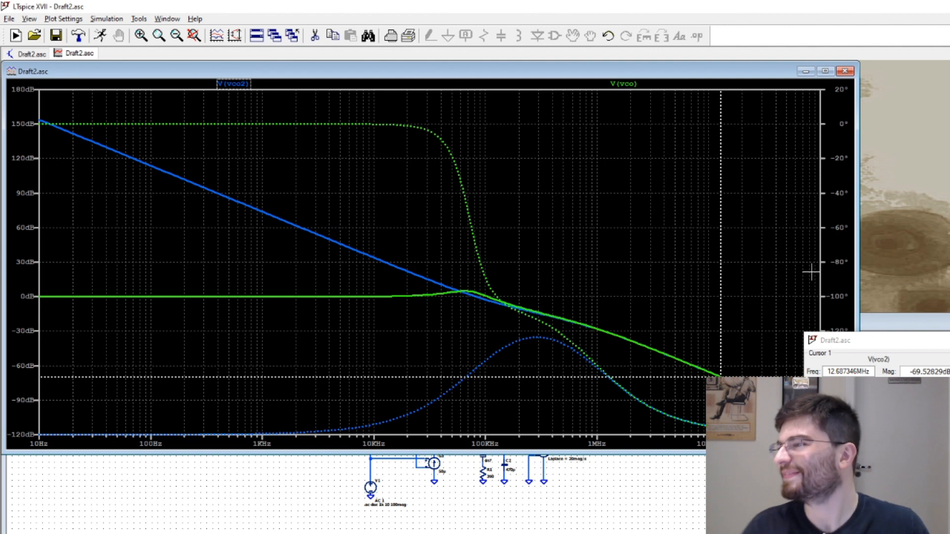